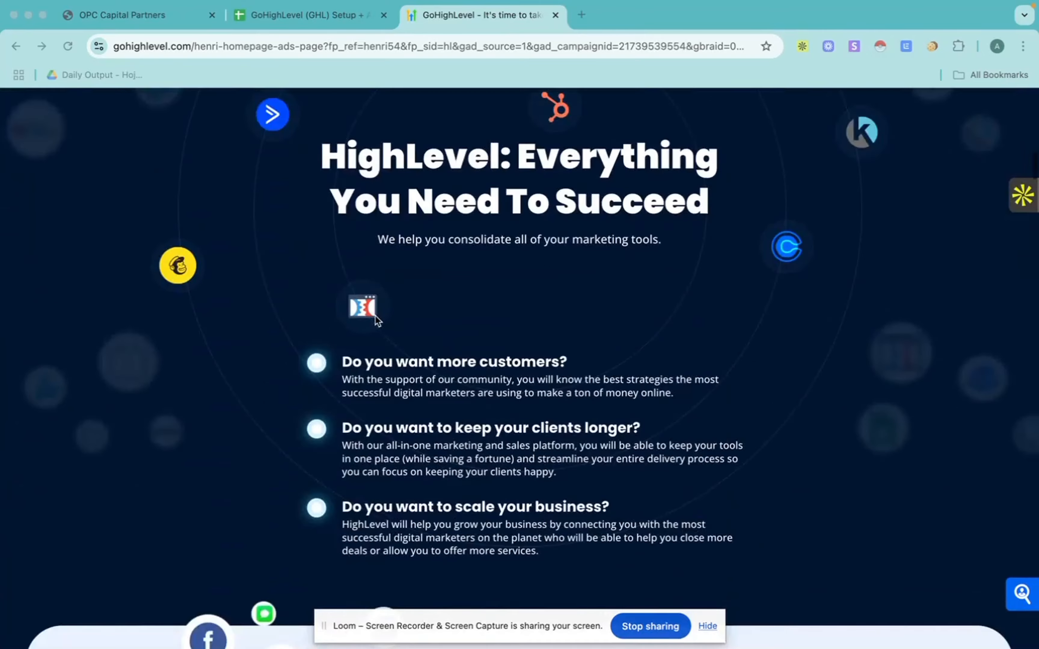
# Step: Look through the feature sections and customer testimonials on the HighLevel marketing page
pyautogui.scroll(-20, 376, 321)
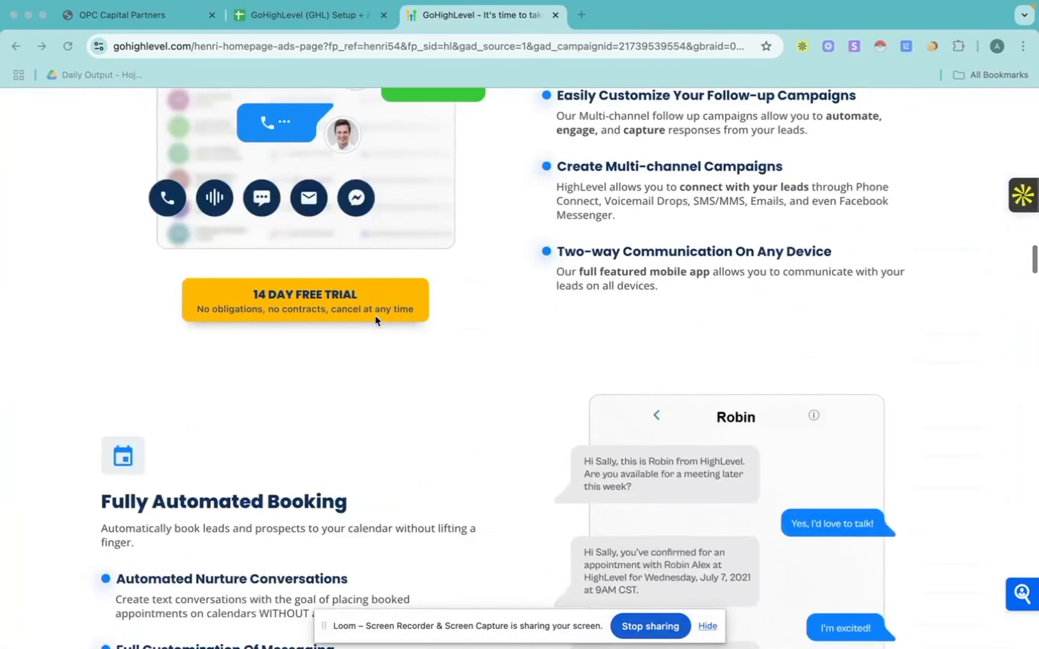
pyautogui.scroll(-6, 375, 316)
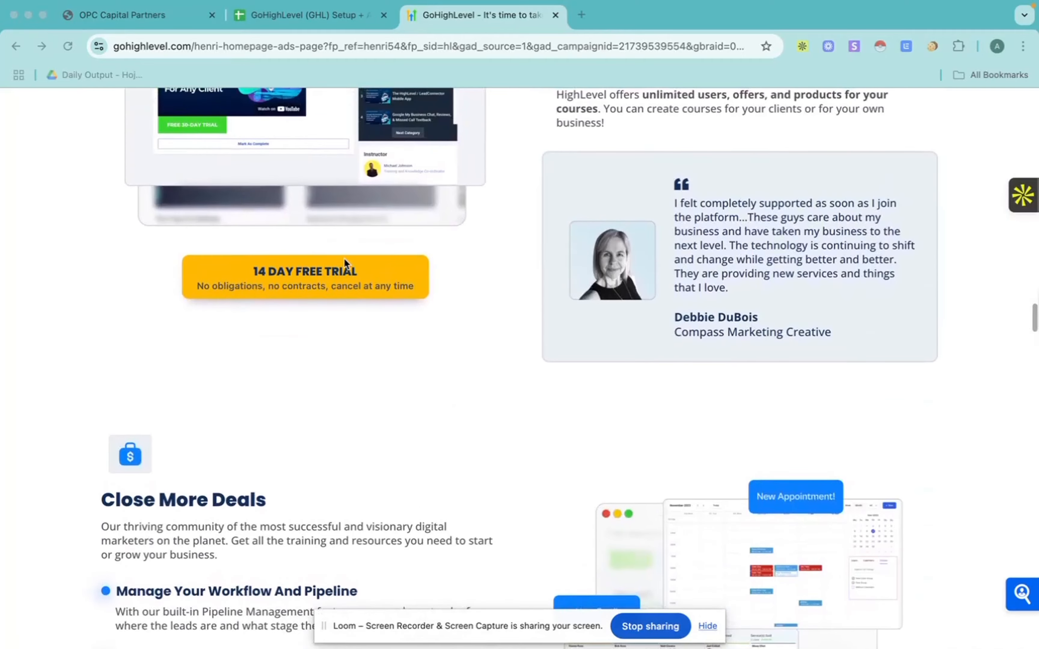
pyautogui.scroll(-10, 346, 262)
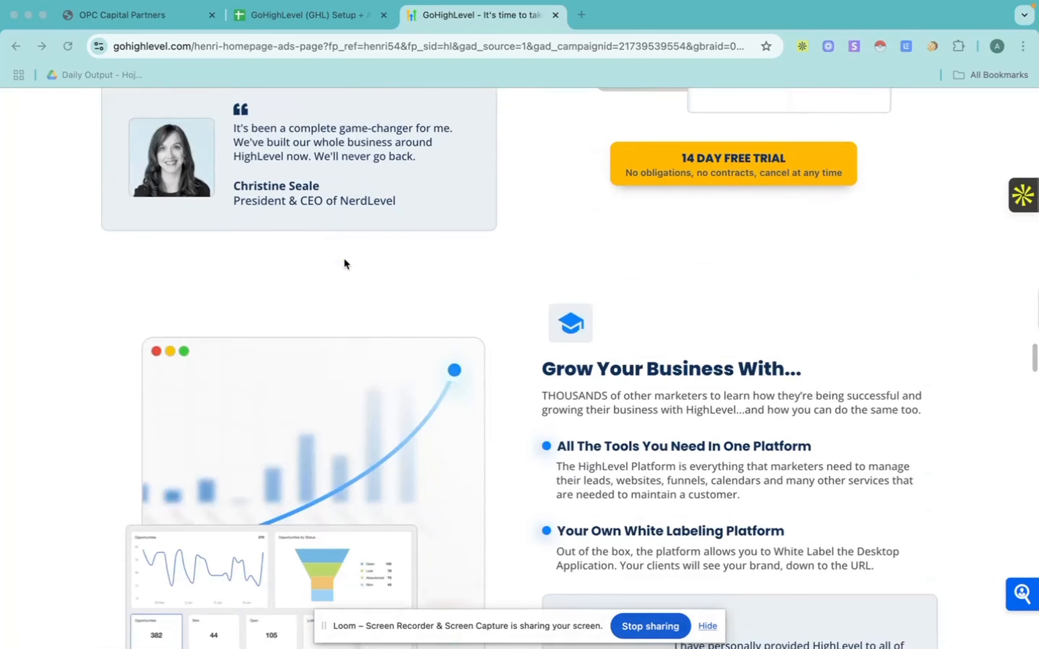
pyautogui.scroll(-15, 346, 264)
# Step: Examine the feature comparison table, checking which tools HighLevel replaces, their monthly costs and the overall price
pyautogui.scroll(-20, 346, 264)
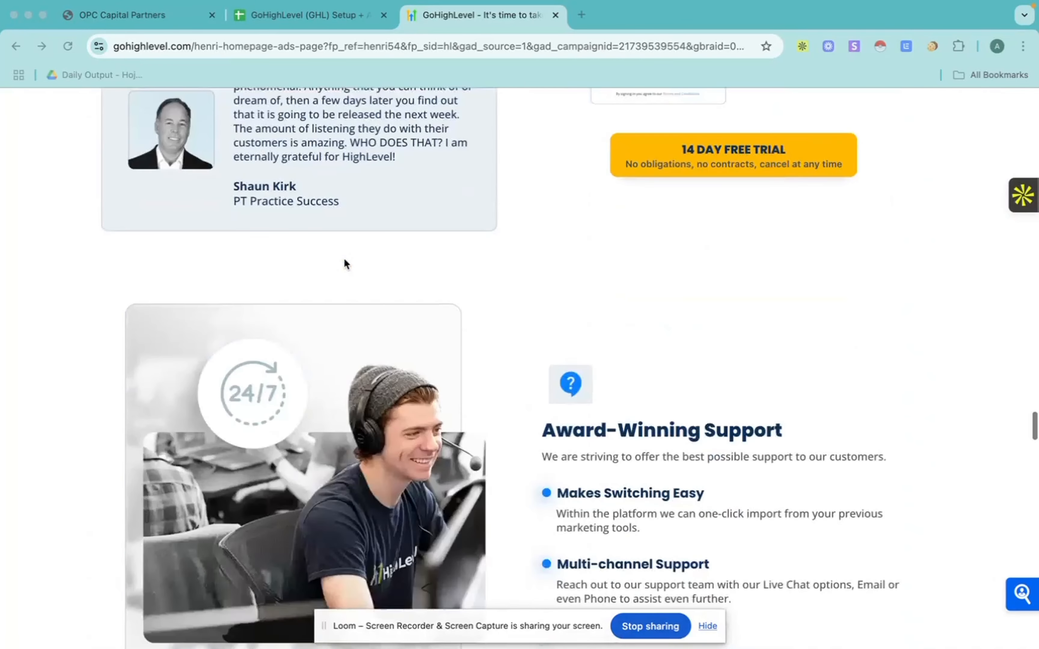
pyautogui.scroll(3, 345, 263)
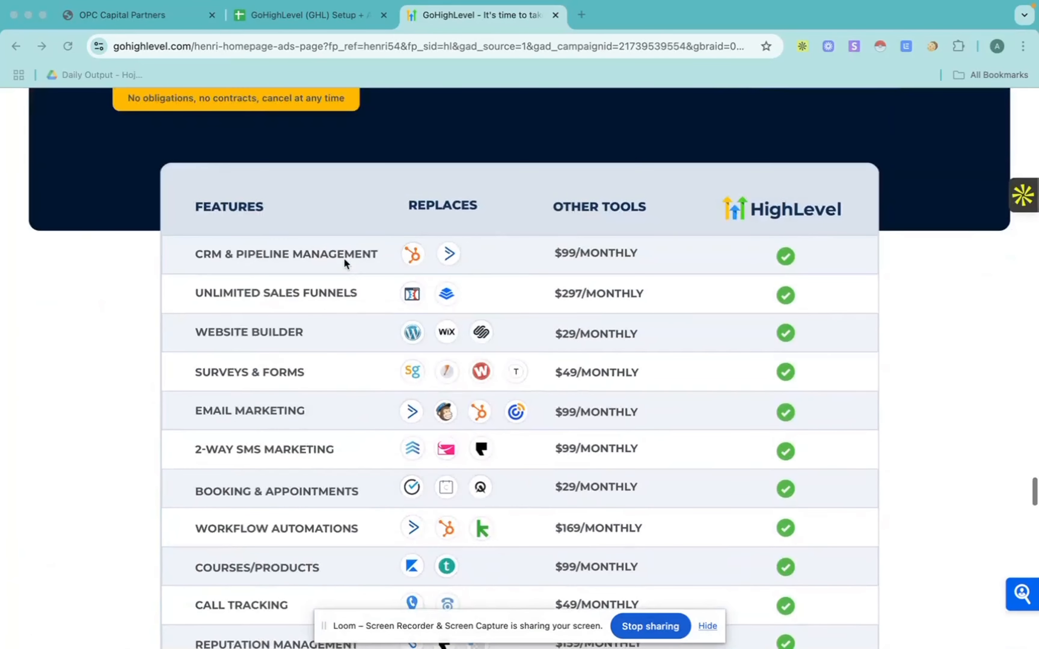
pyautogui.scroll(-3, 345, 263)
pyautogui.scroll(-3, 471, 317)
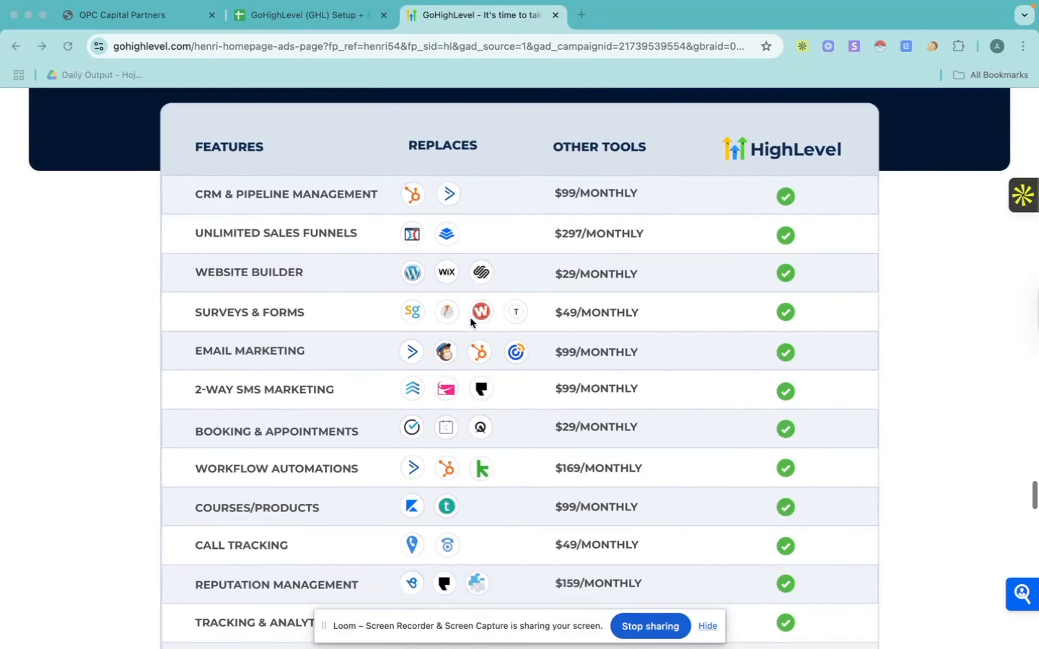
pyautogui.scroll(1, 471, 320)
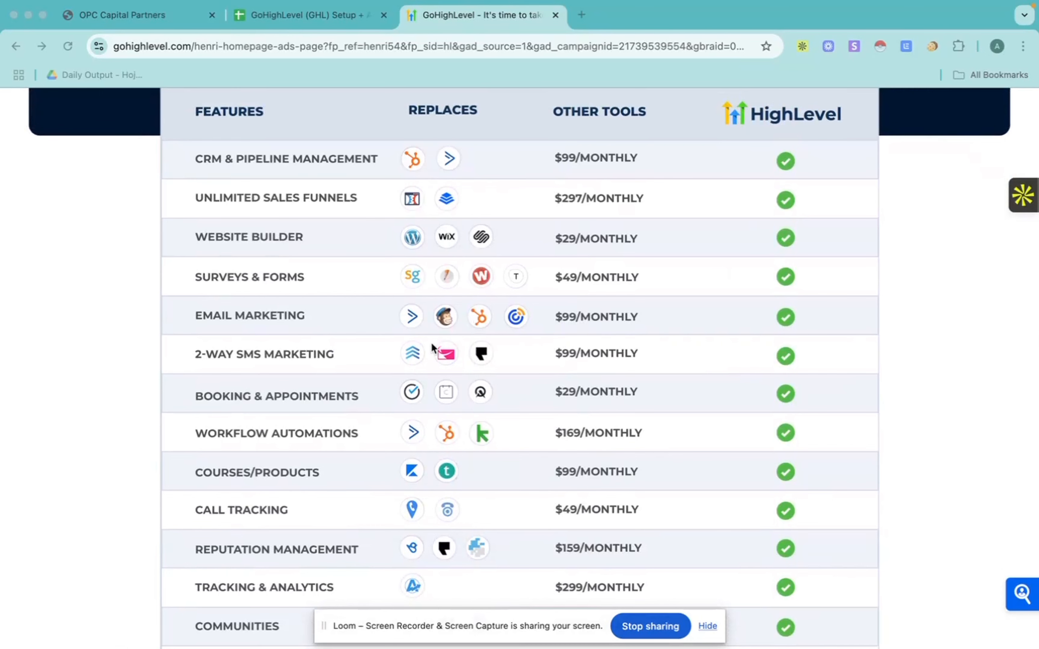
pyautogui.scroll(-1, 382, 286)
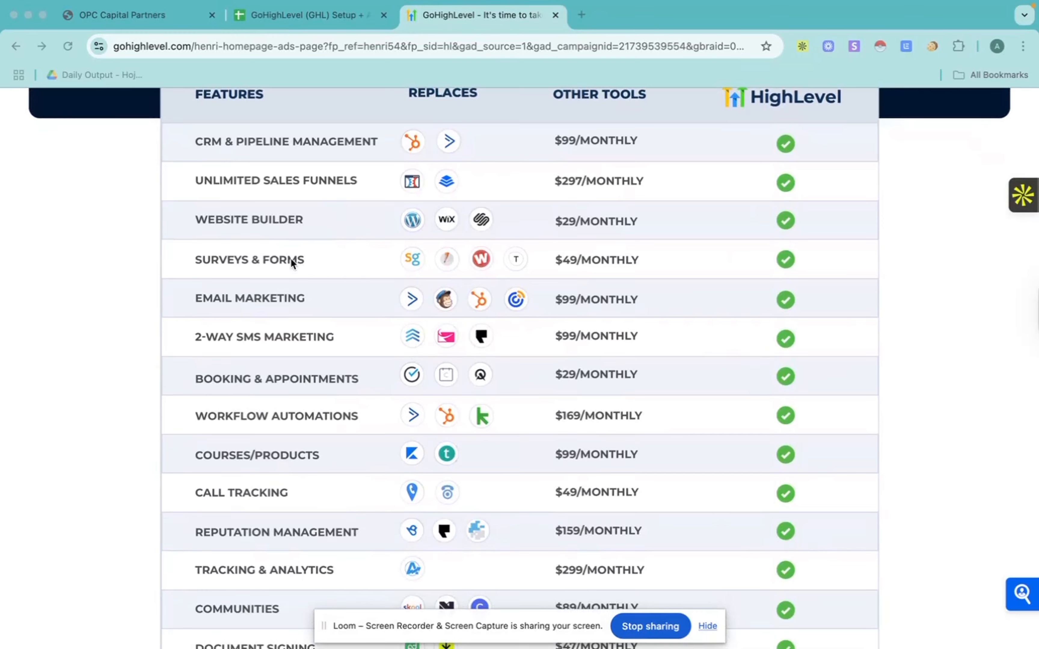
pyautogui.scroll(-3, 291, 259)
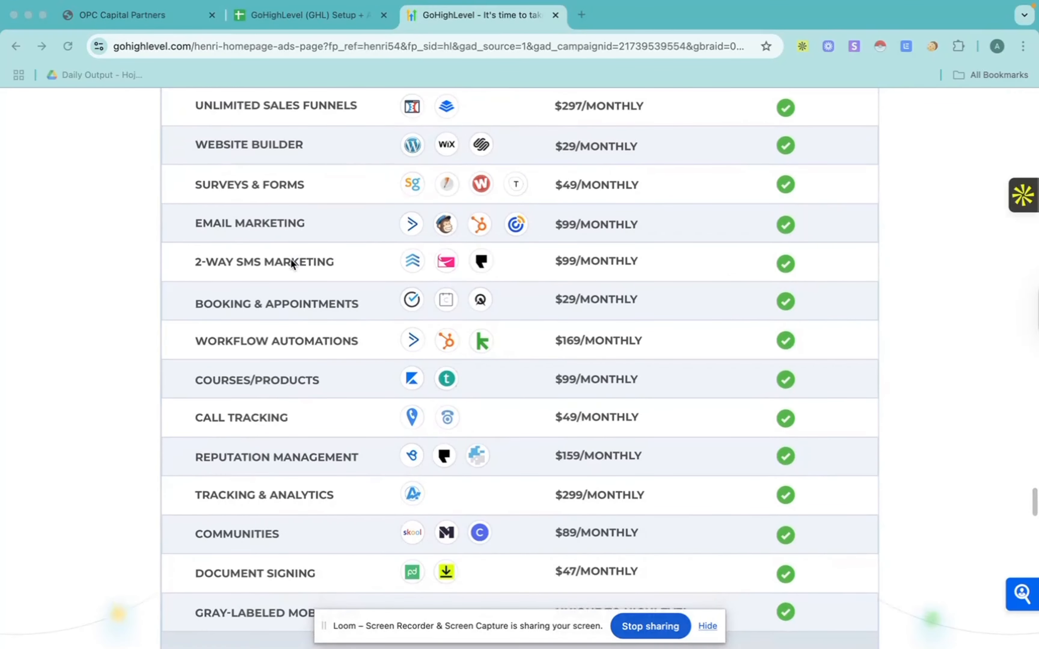
pyautogui.scroll(-3, 291, 259)
pyautogui.scroll(-2, 303, 238)
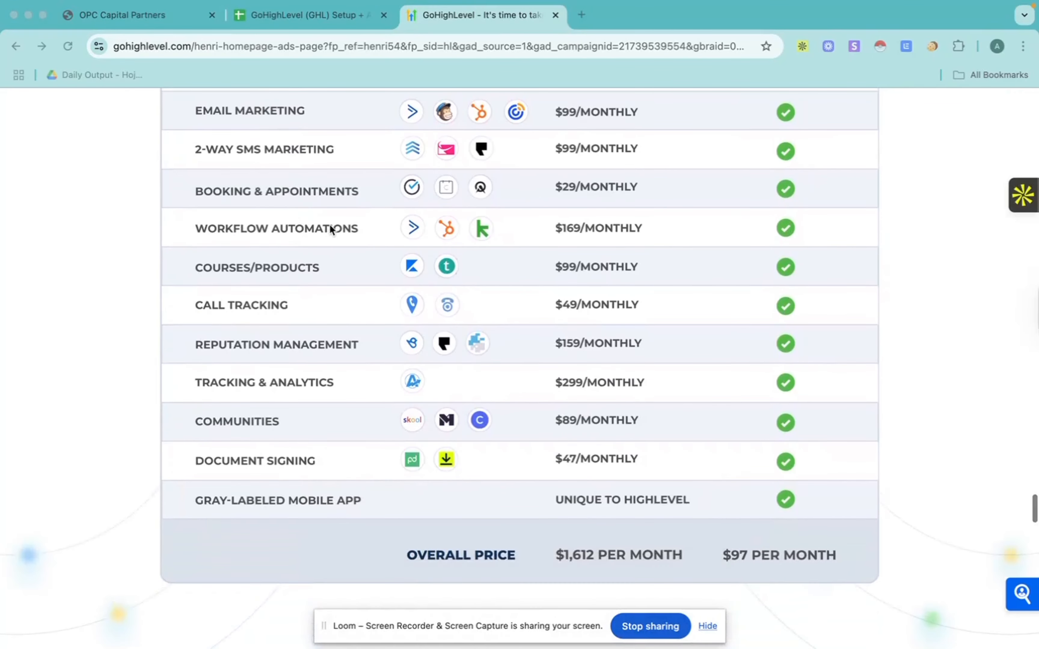
pyautogui.scroll(-1, 330, 224)
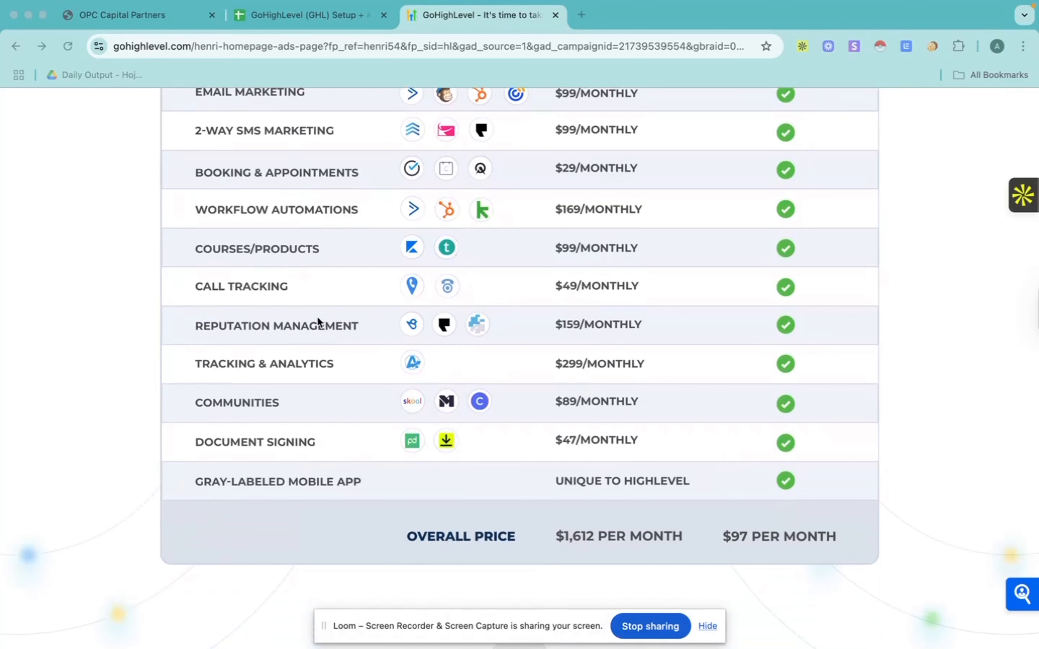
pyautogui.scroll(-2, 318, 319)
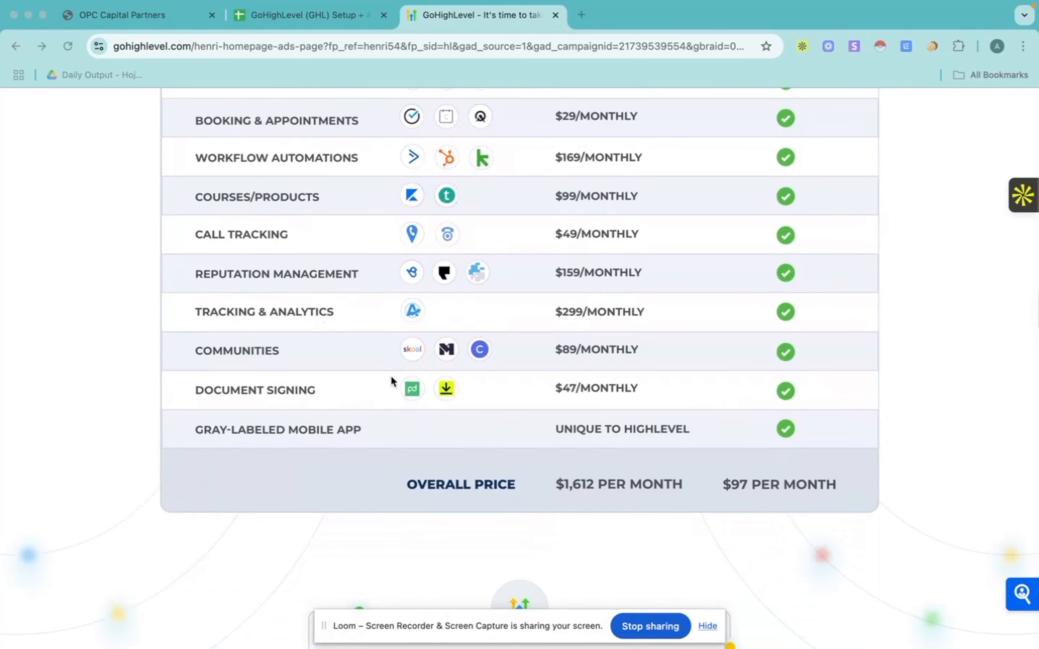
pyautogui.scroll(-3, 390, 375)
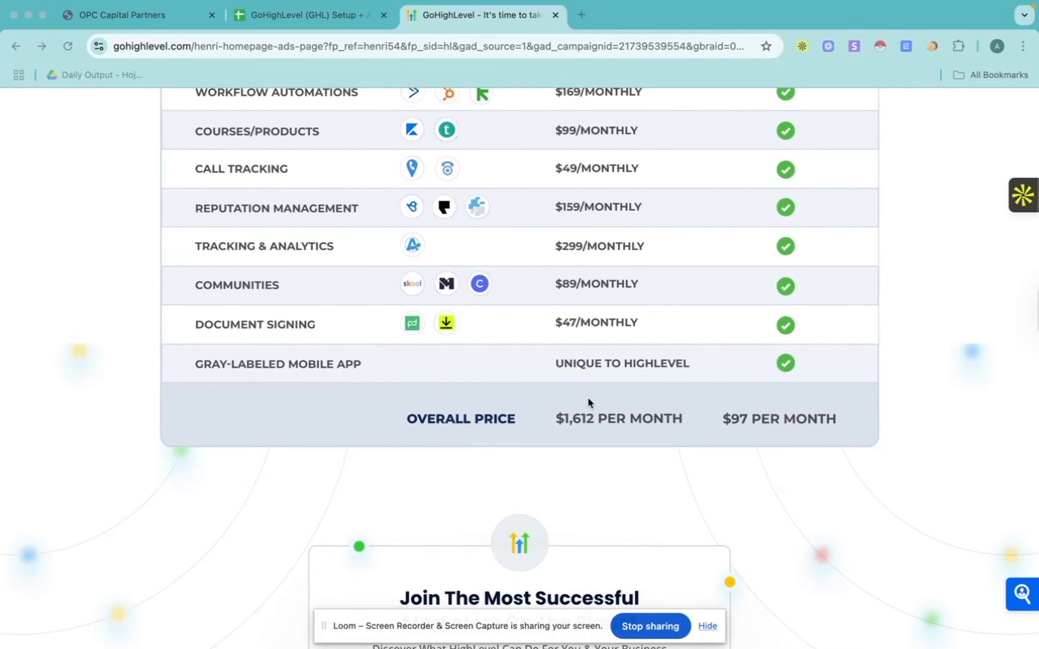
pyautogui.scroll(3, 598, 411)
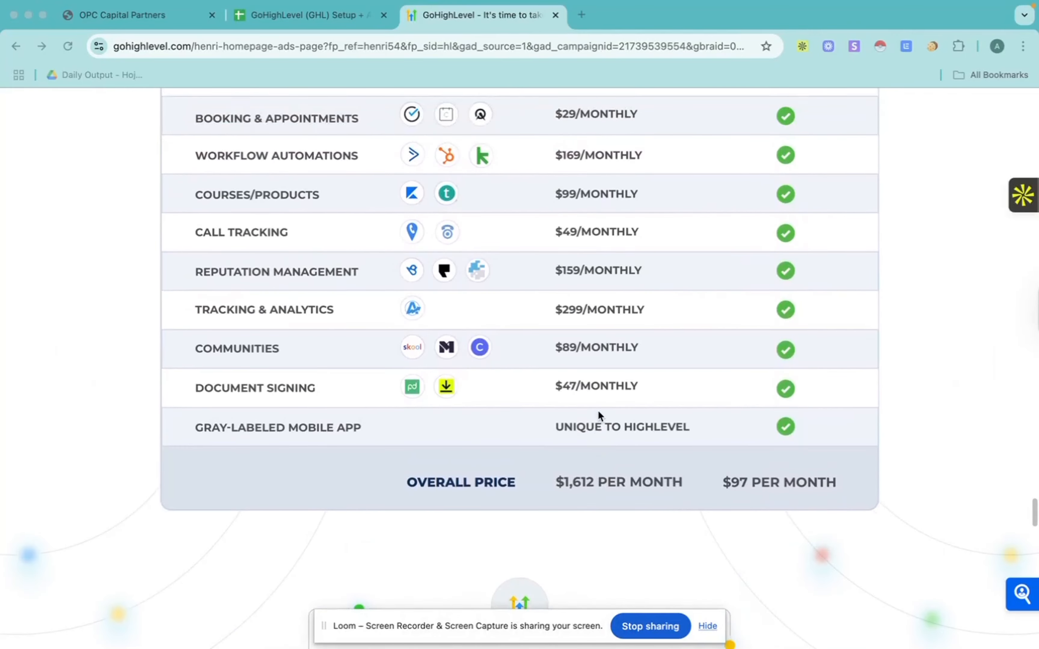
pyautogui.scroll(15, 599, 412)
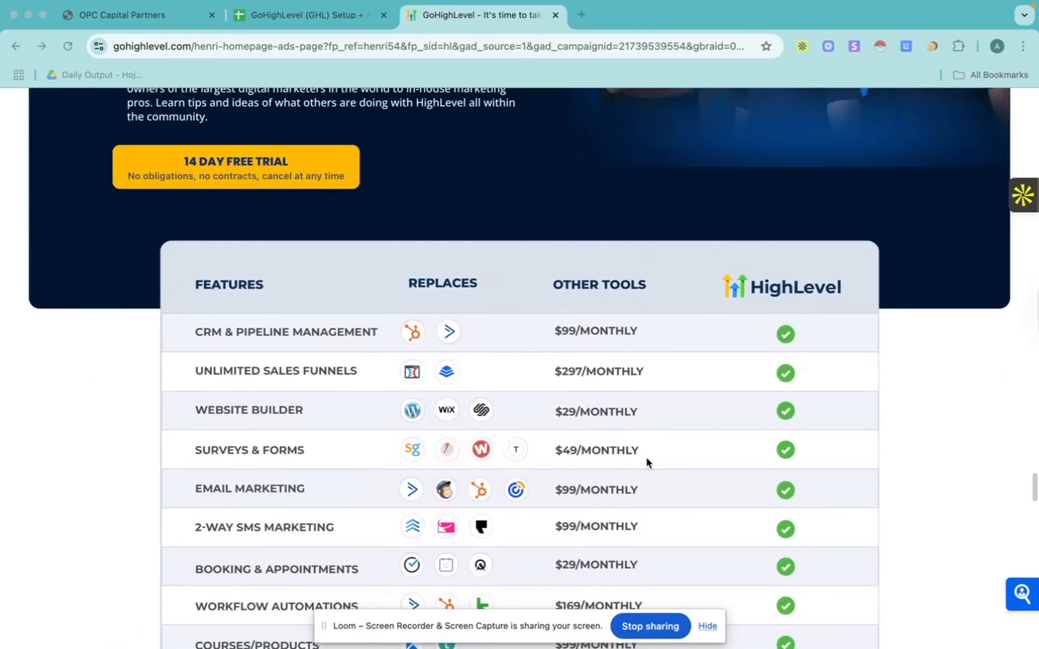
pyautogui.scroll(-20, 646, 456)
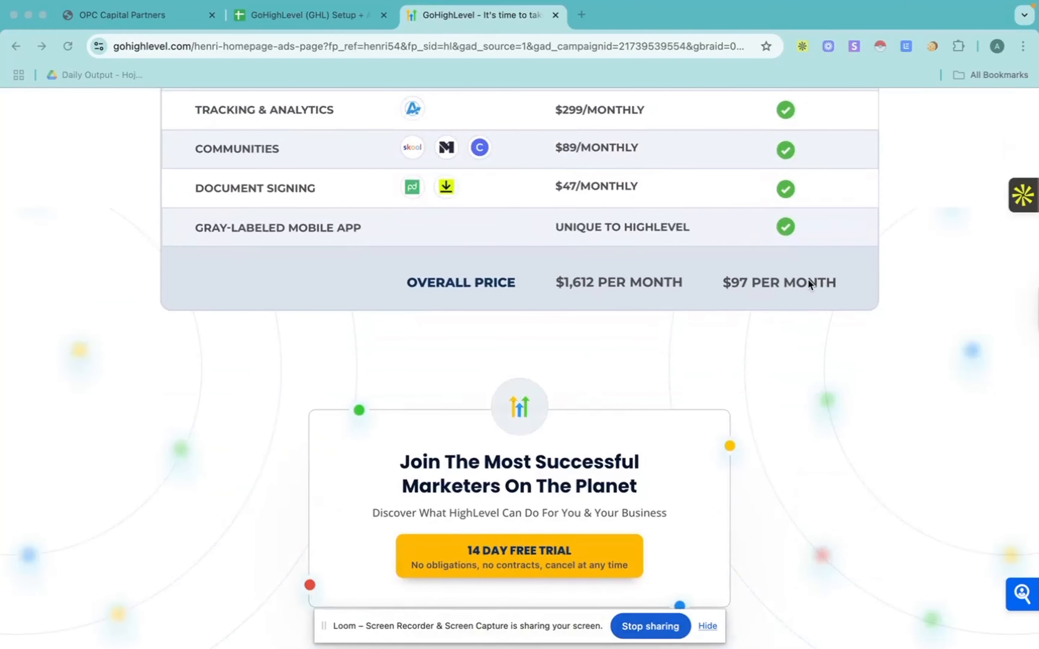
pyautogui.scroll(20, 630, 256)
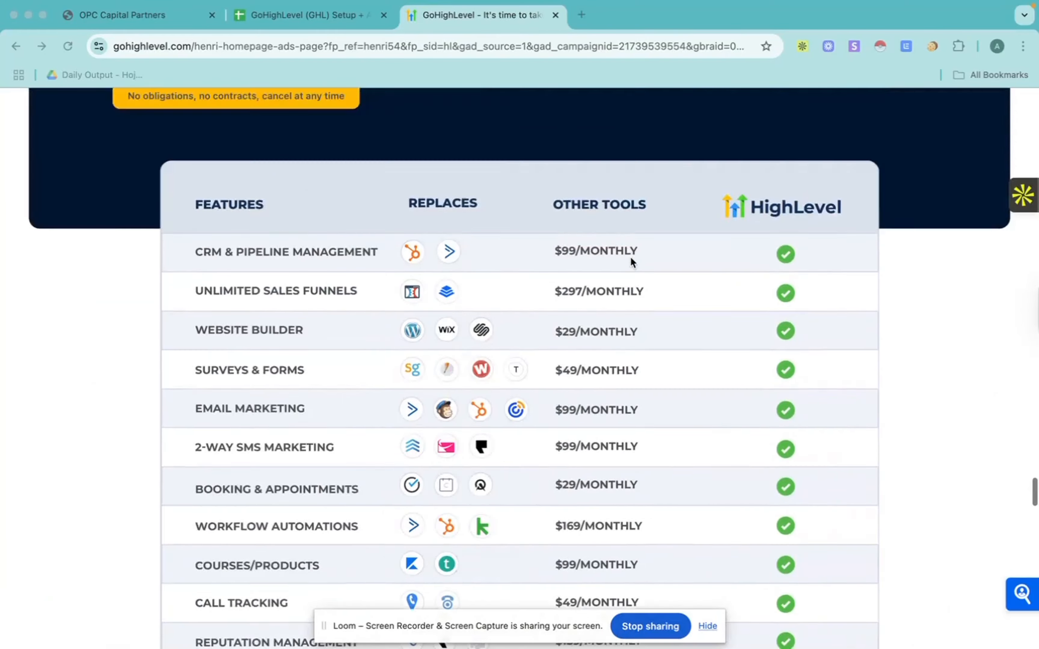
# Step: Compare the Starter, Unlimited and Pro pricing plans and return to the start of the HighLevel page
pyautogui.scroll(6, 631, 257)
pyautogui.scroll(-20, 630, 256)
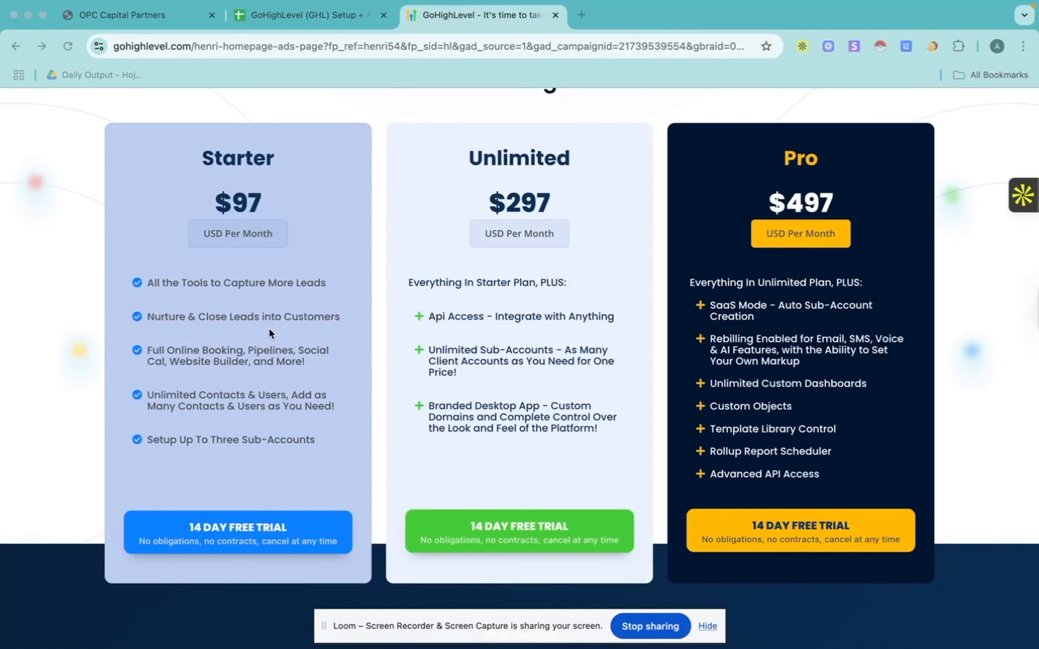
pyautogui.scroll(-3, 269, 330)
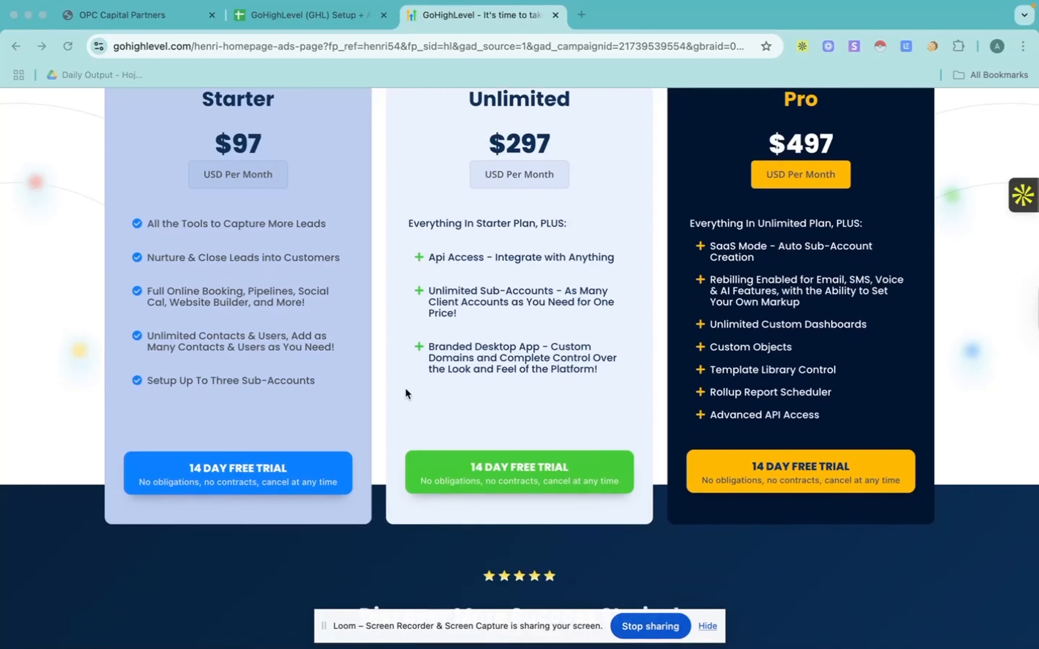
pyautogui.scroll(20, 502, 390)
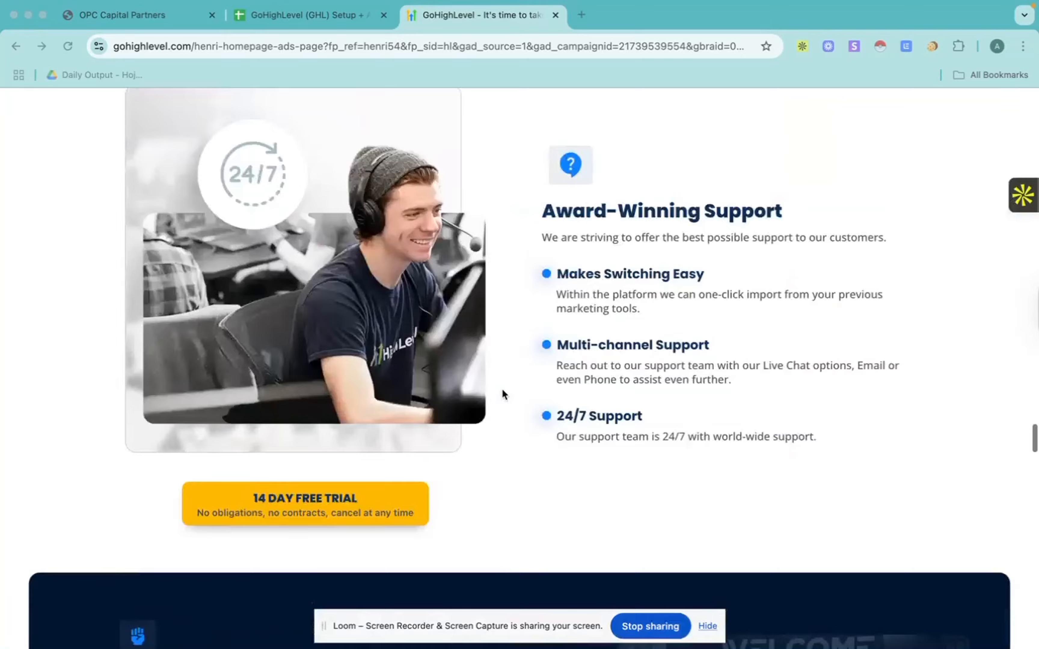
pyautogui.scroll(15, 502, 391)
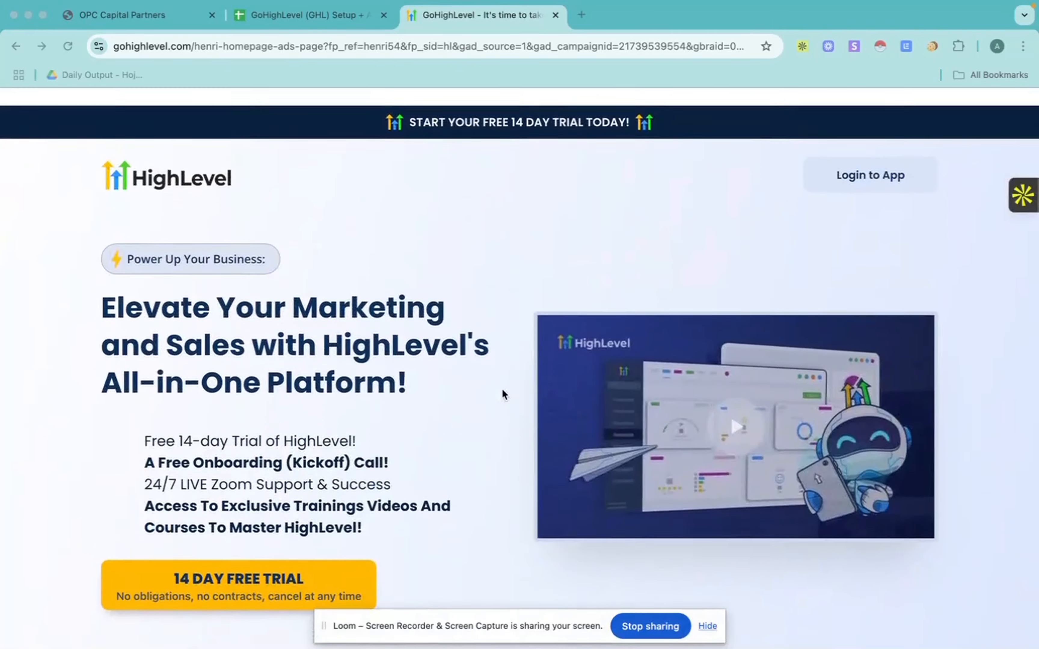
# Step: Switch to the GoHighLevel setup checklist spreadsheet and review its account setup, pipeline and workflow sections
pyautogui.click(318, 17)
pyautogui.scroll(10, 391, 576)
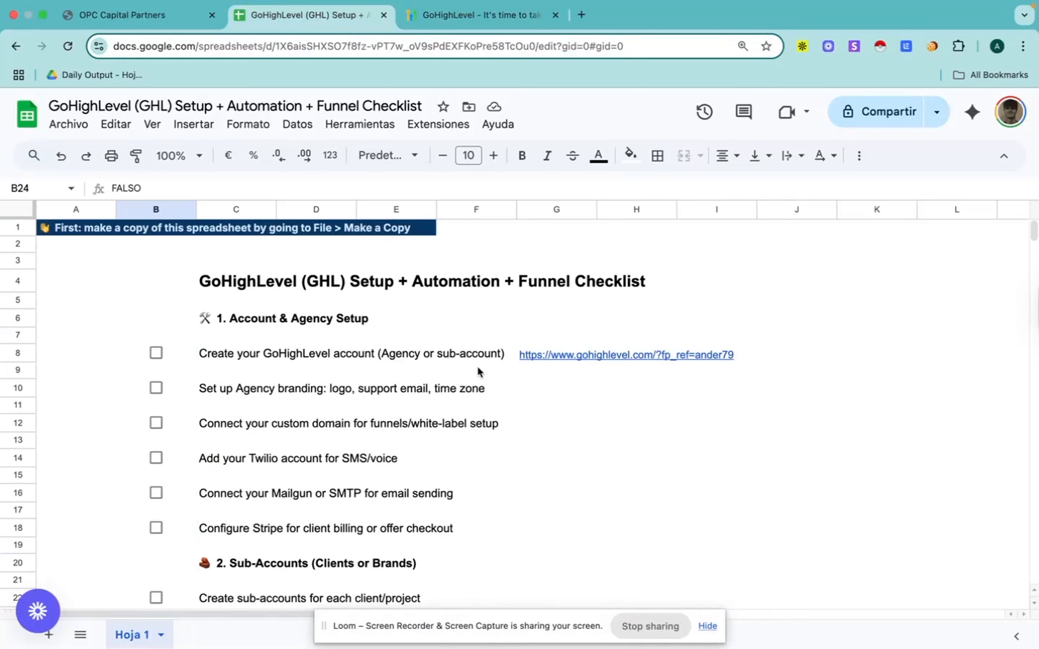
pyautogui.moveTo(519, 356)
pyautogui.scroll(-4, 314, 350)
pyautogui.scroll(-20, 314, 350)
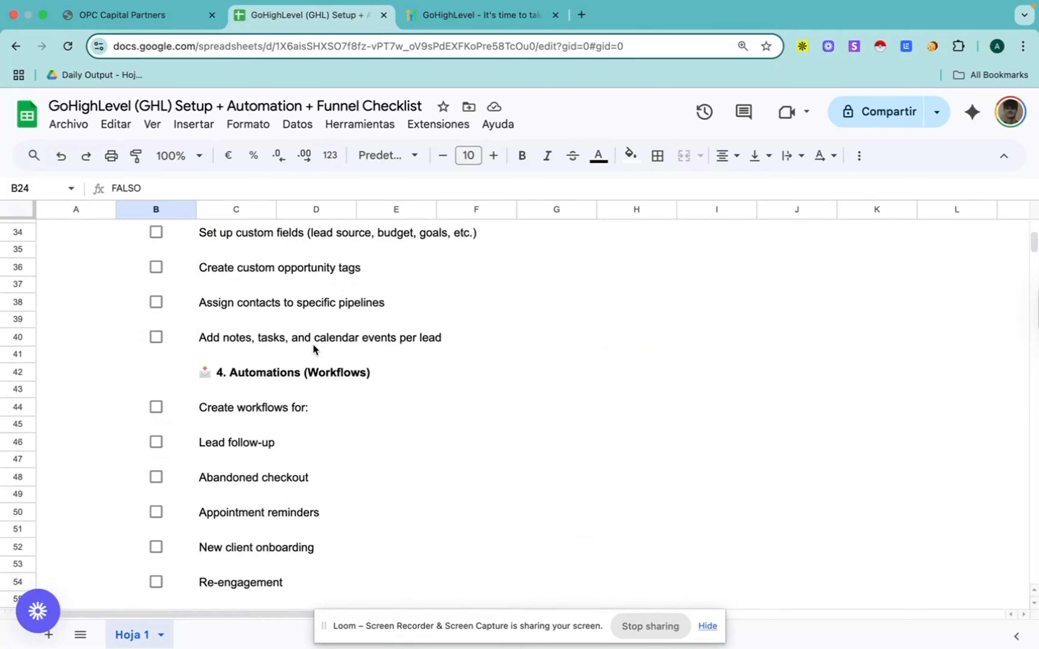
pyautogui.scroll(20, 314, 350)
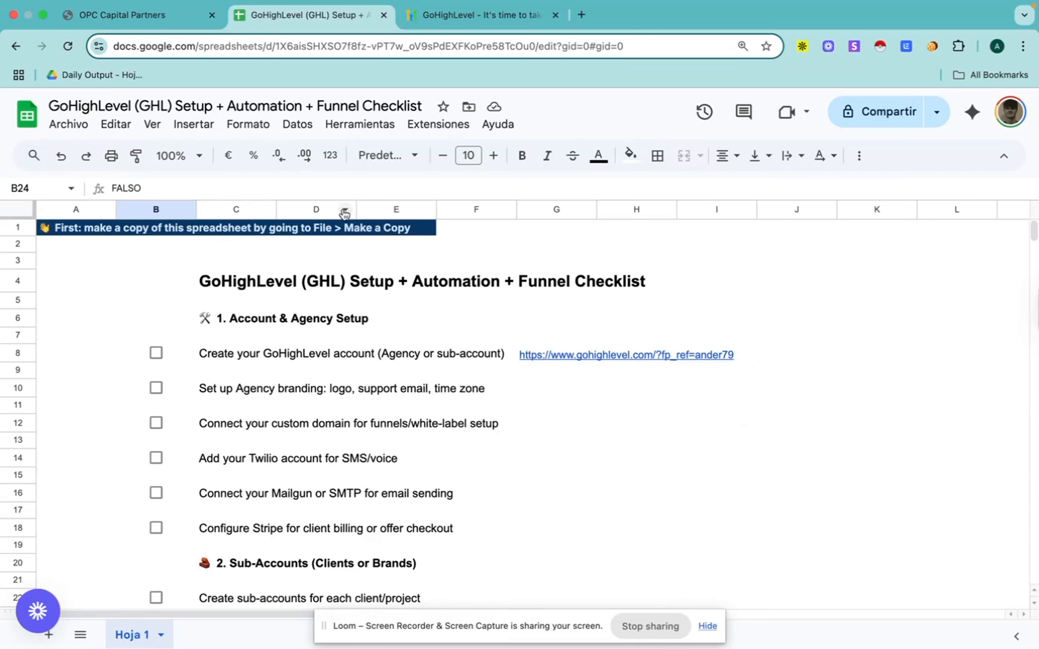
# Step: Switch to the GoHighLevel app and look over the sub-accounts available in the account switcher
pyautogui.click(111, 18)
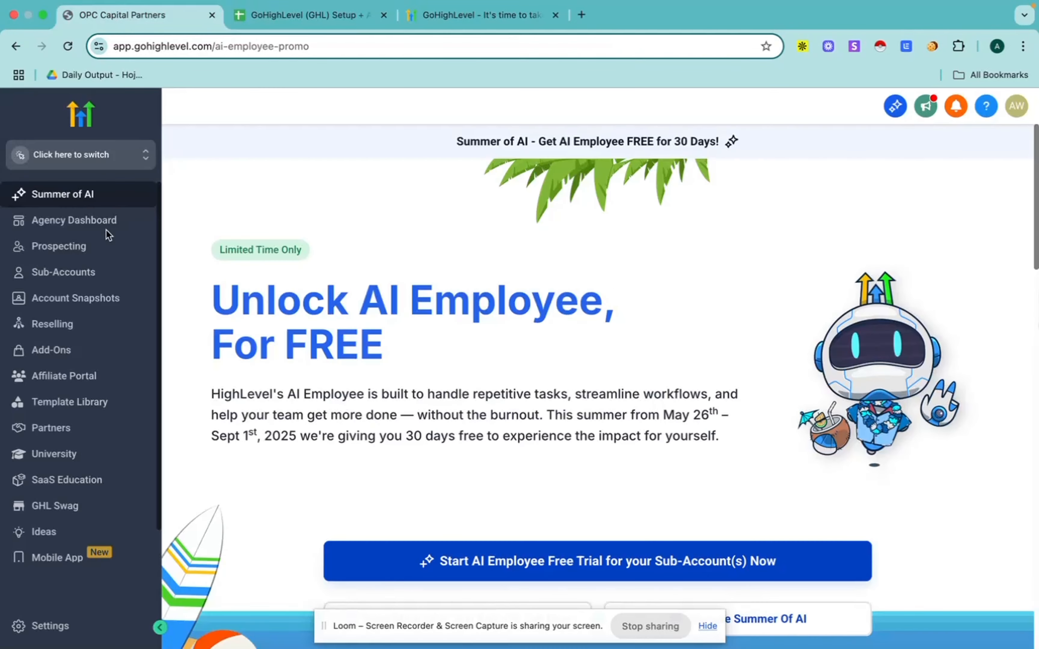
pyautogui.click(91, 158)
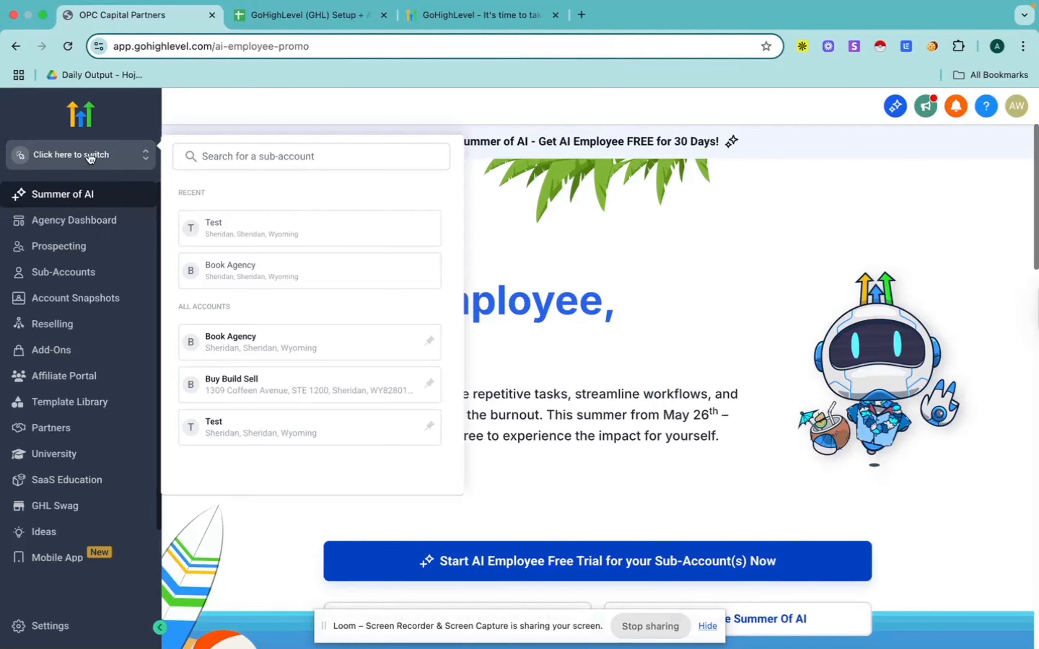
pyautogui.click(123, 109)
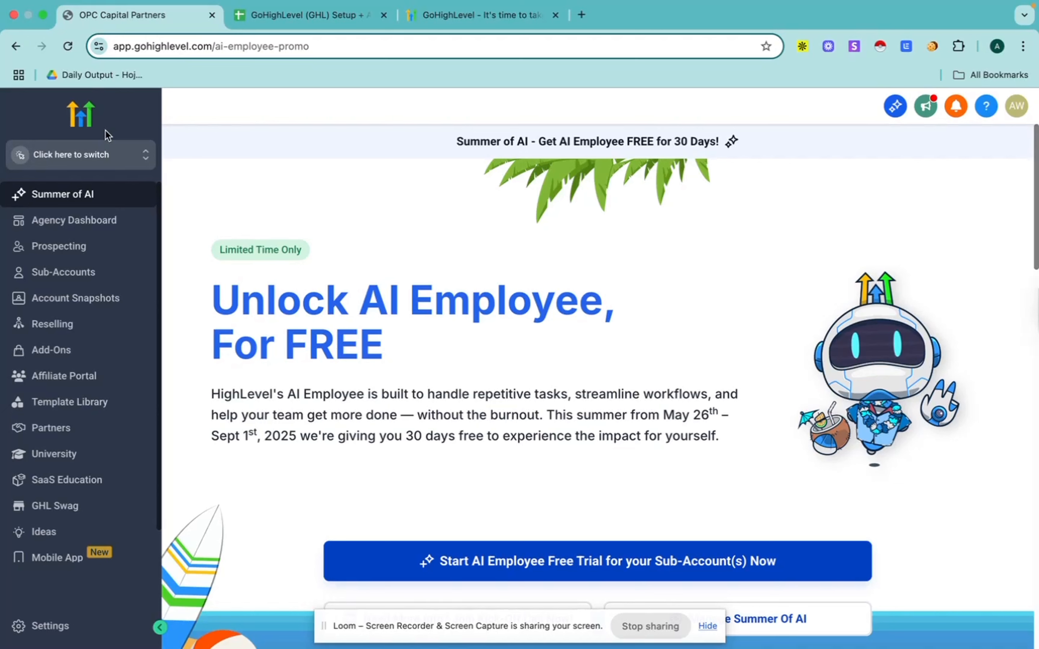
# Step: Try to create a new sub-account from the agency's Sub-Accounts page
pyautogui.click(68, 280)
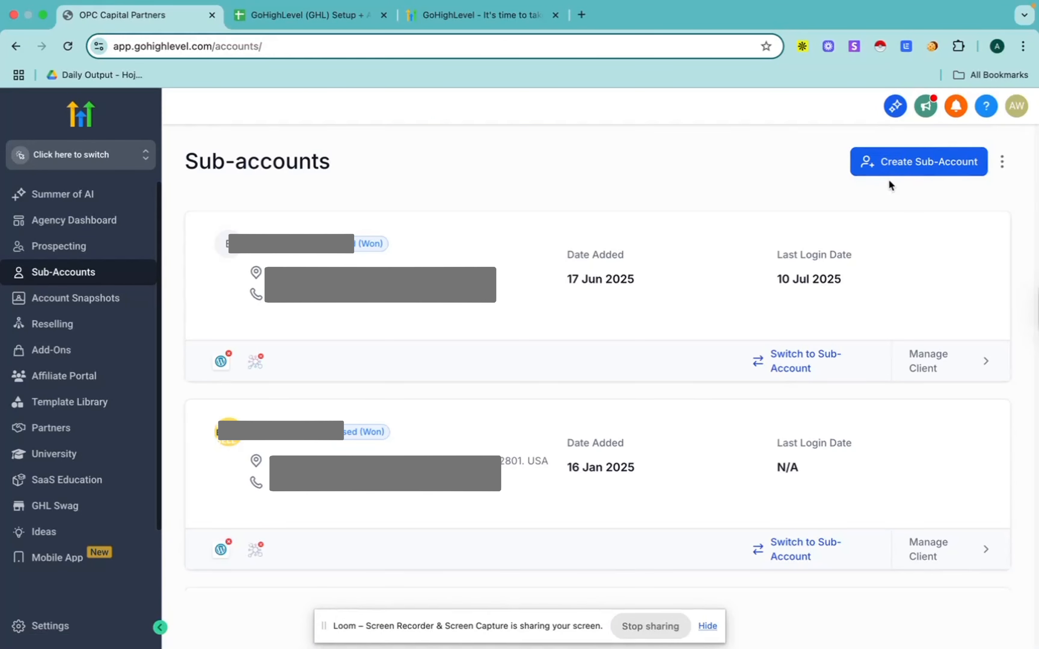
pyautogui.click(900, 168)
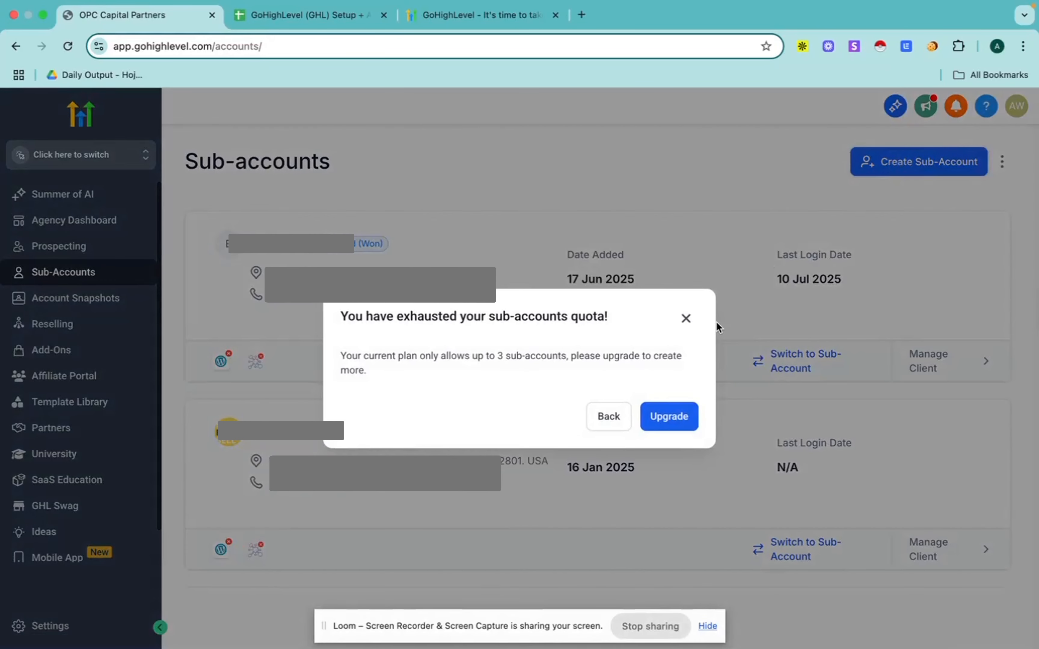
pyautogui.click(685, 319)
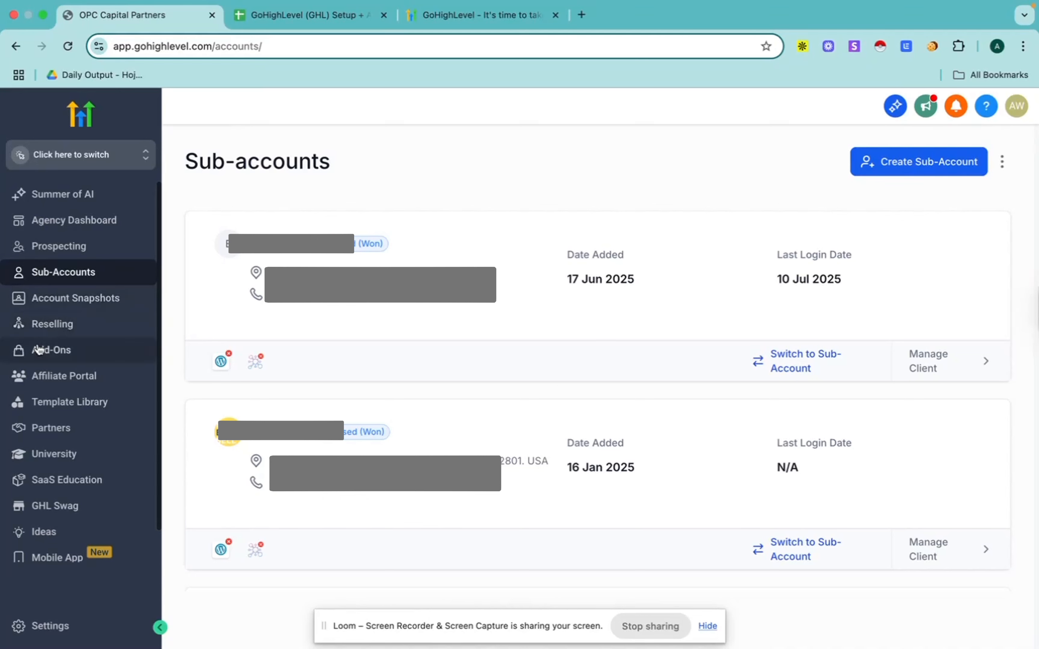
# Step: Switch to the Test sub-account and open its dashboard, dismissing the expired LinkedIn connection notice
pyautogui.click(100, 157)
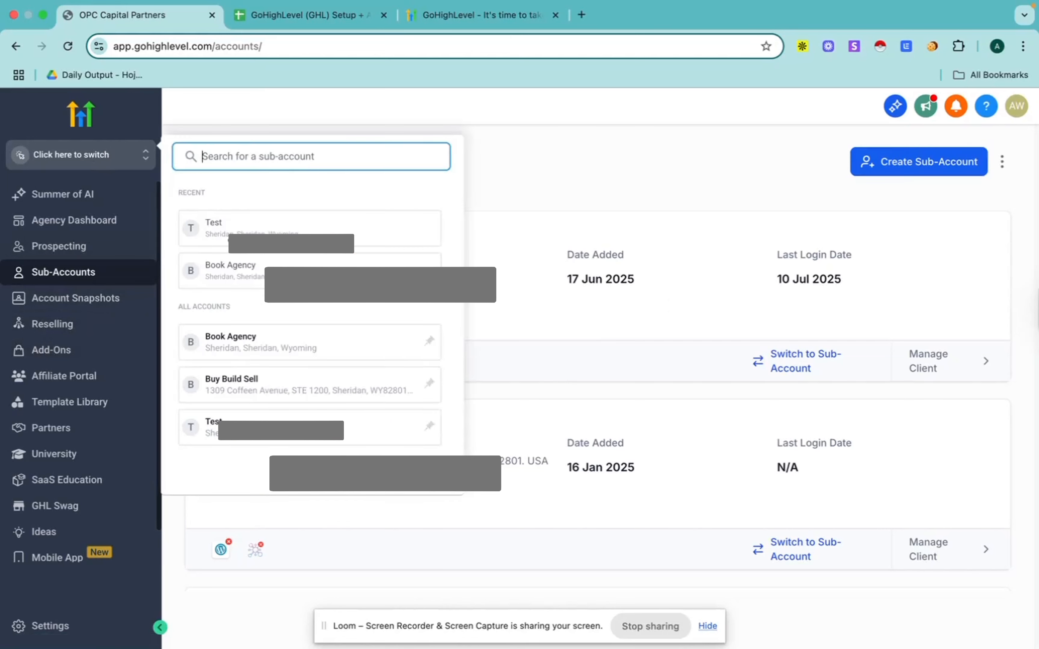
pyautogui.click(282, 230)
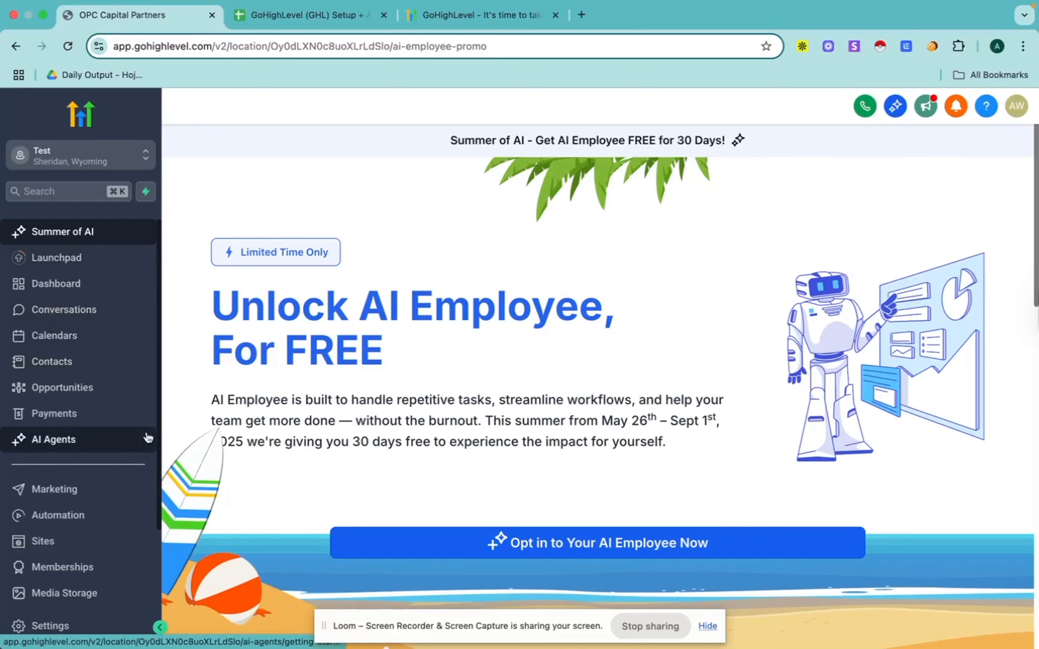
pyautogui.click(64, 284)
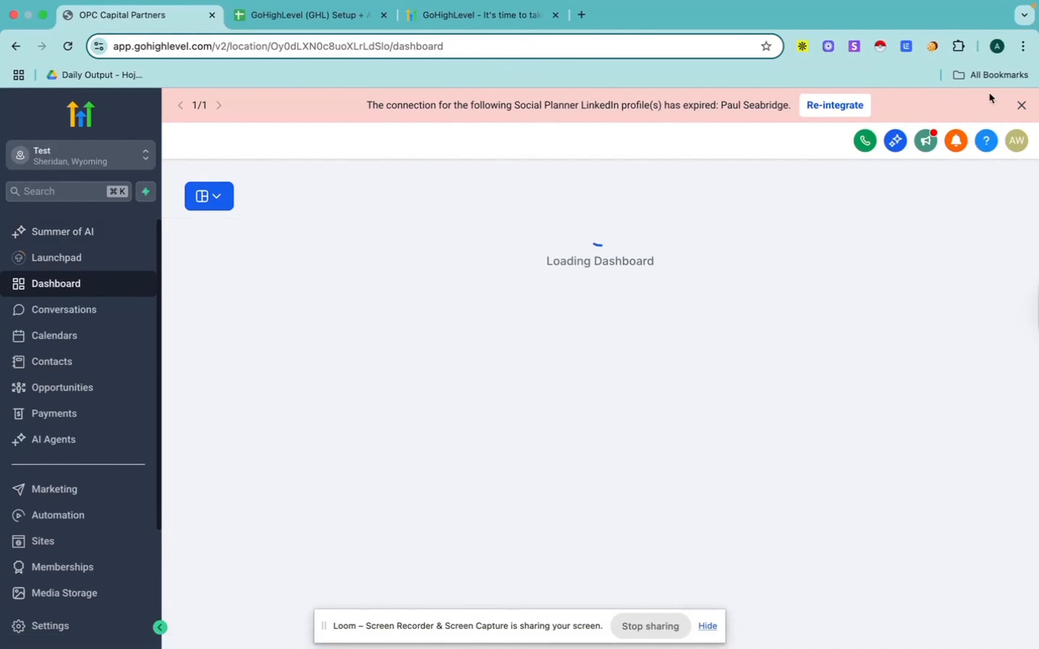
pyautogui.click(1021, 105)
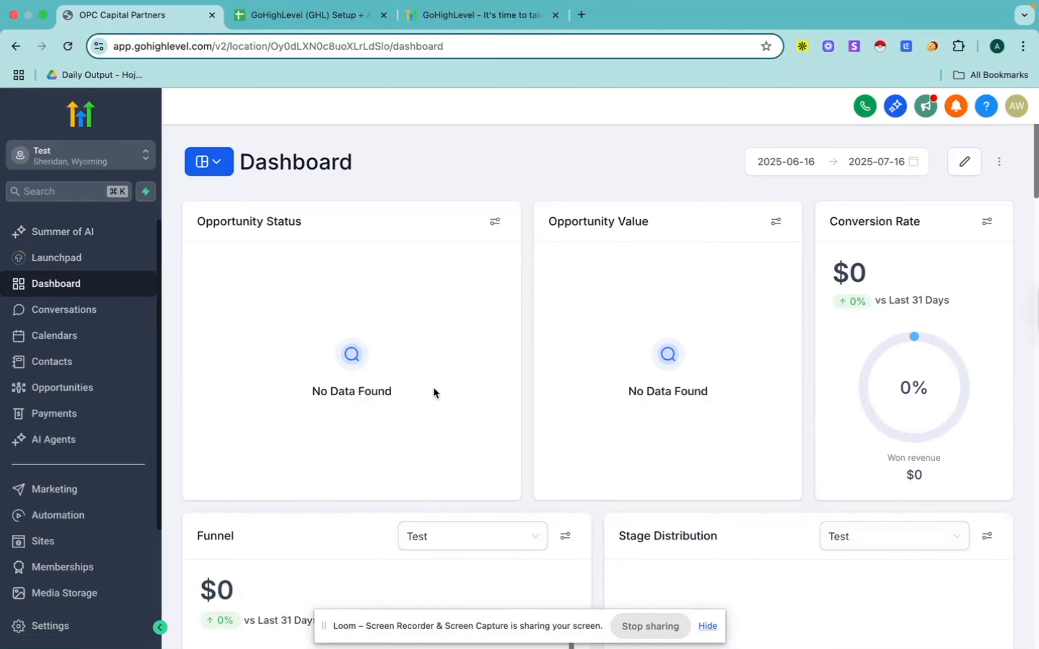
pyautogui.scroll(-5, 433, 387)
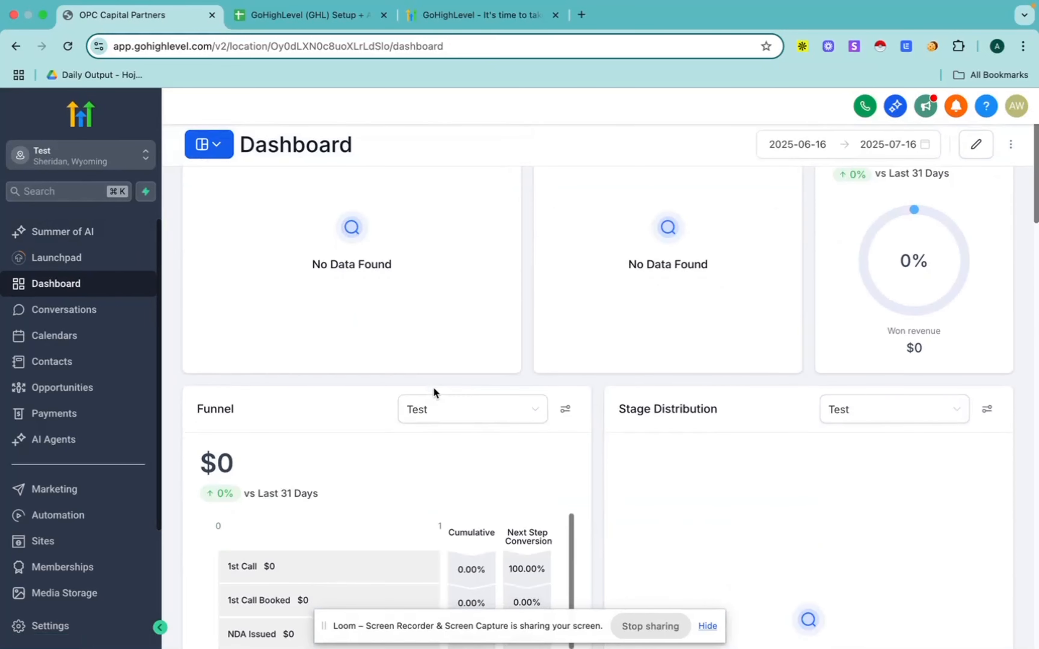
# Step: Look through the Test sub-account's dashboard widgets, from opportunity status and funnel to tasks, lead sources, ads reports and sales efficiency
pyautogui.scroll(-3, 371, 451)
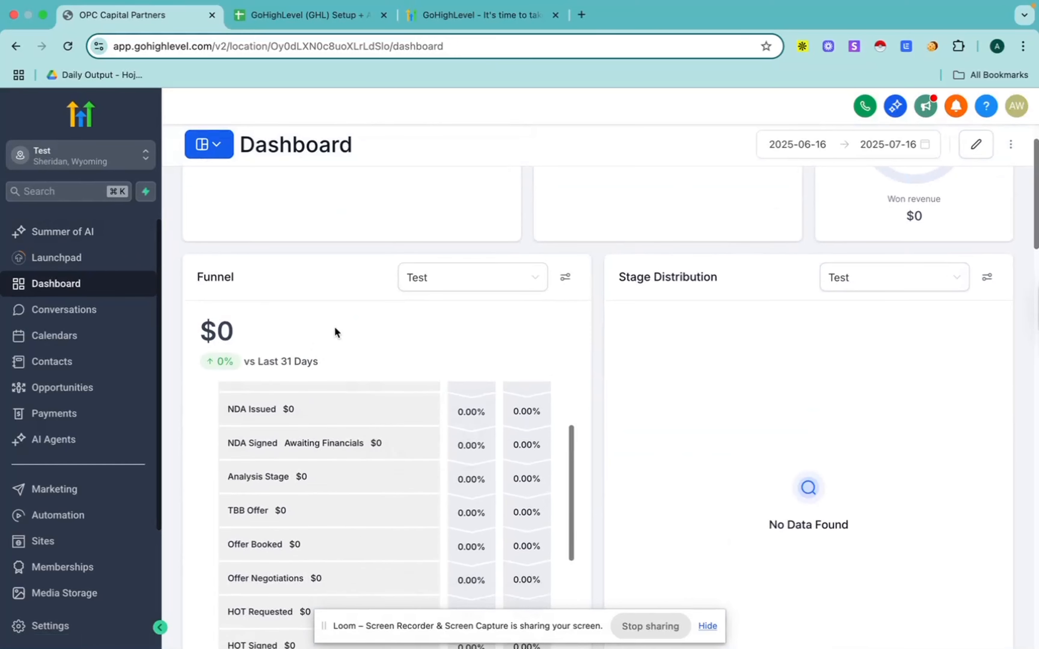
pyautogui.scroll(-3, 334, 326)
pyautogui.scroll(-5, 706, 415)
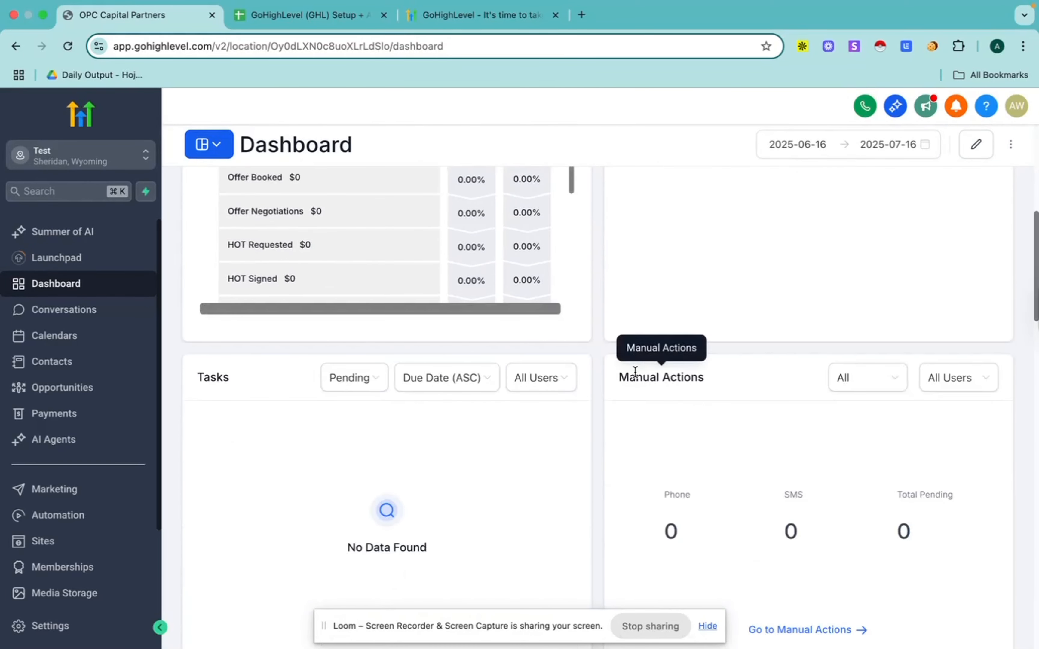
pyautogui.scroll(-2, 614, 417)
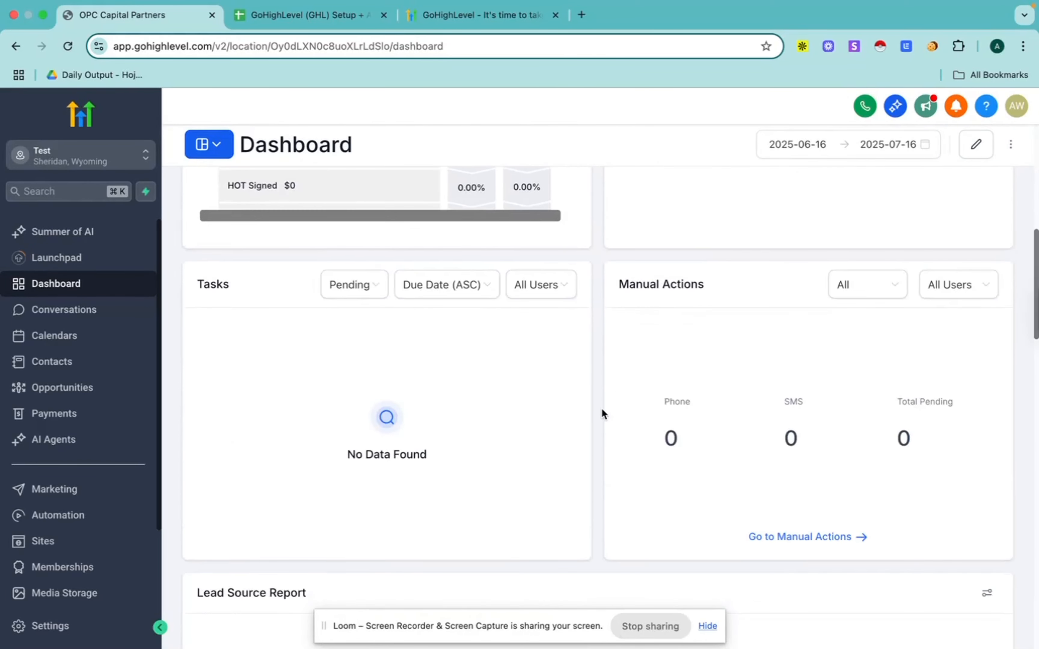
pyautogui.scroll(-12, 600, 413)
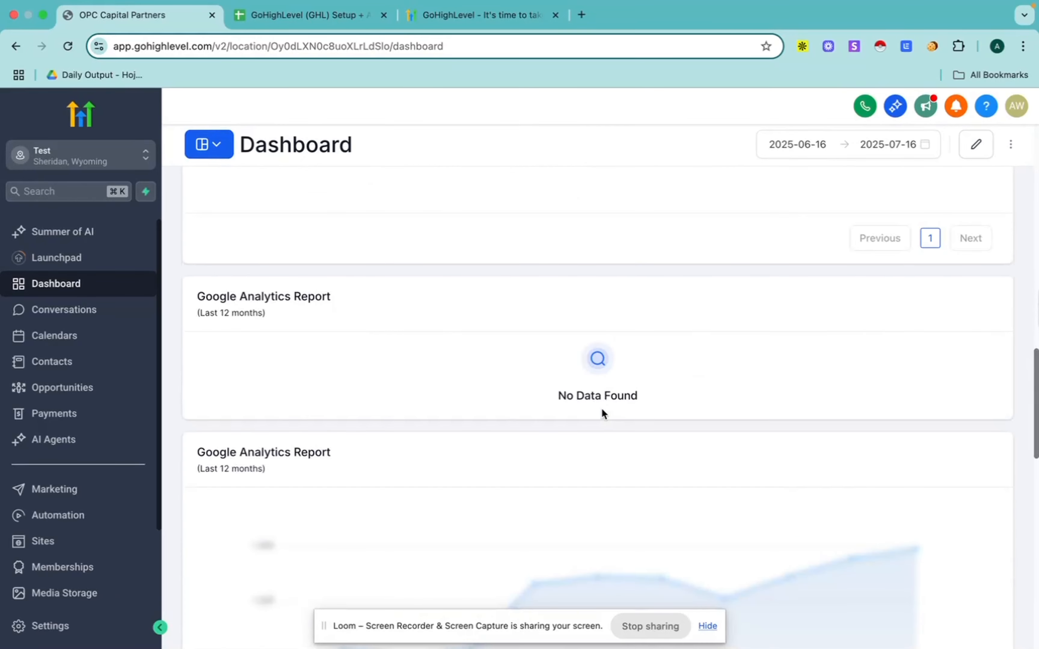
pyautogui.scroll(-10, 487, 252)
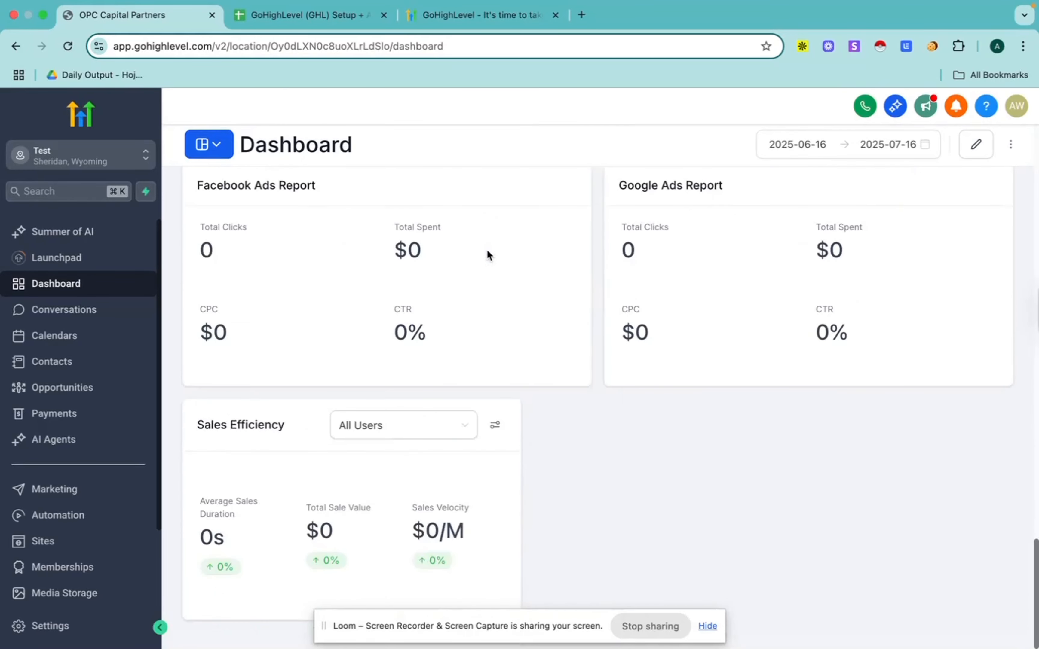
pyautogui.scroll(7, 487, 252)
pyautogui.scroll(15, 486, 249)
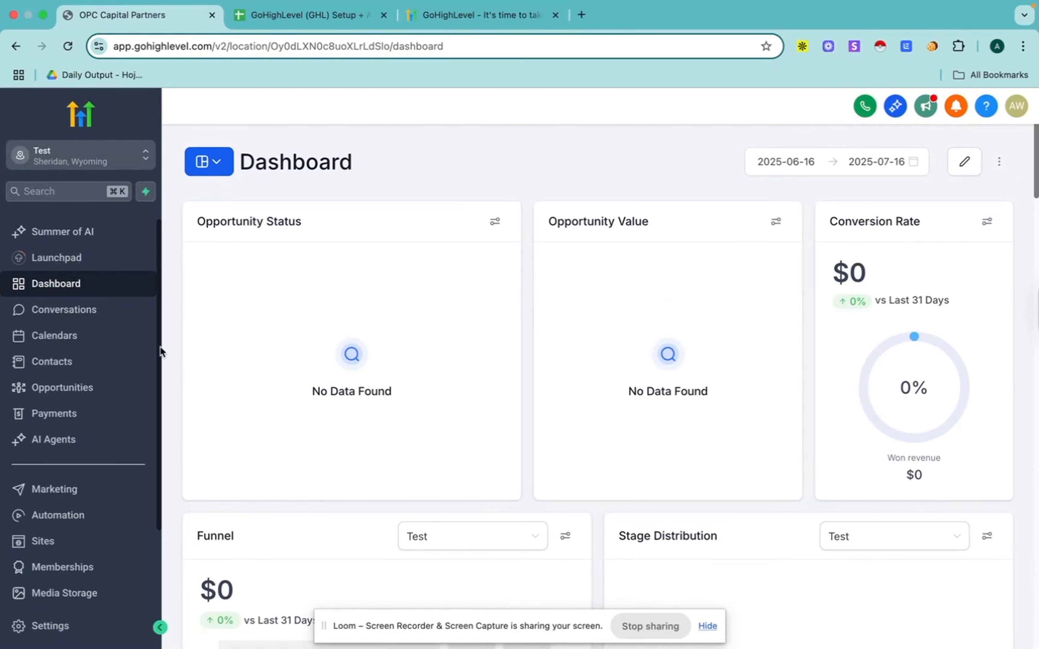
# Step: Look over the Conversations inbox and the calendar view, and open the calendar settings
pyautogui.click(58, 318)
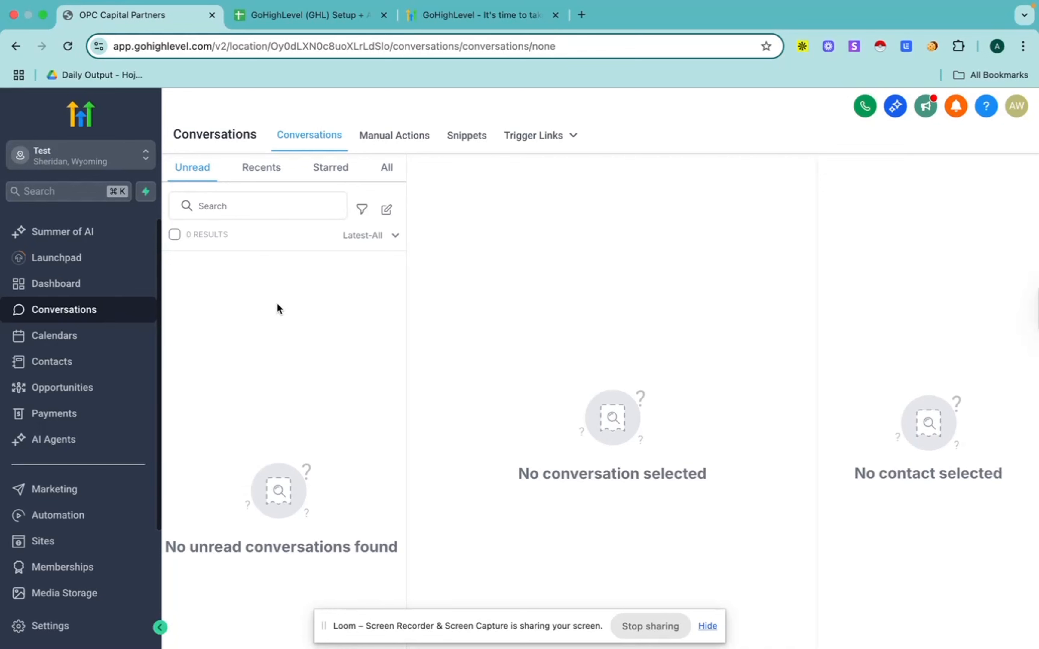
pyautogui.click(70, 337)
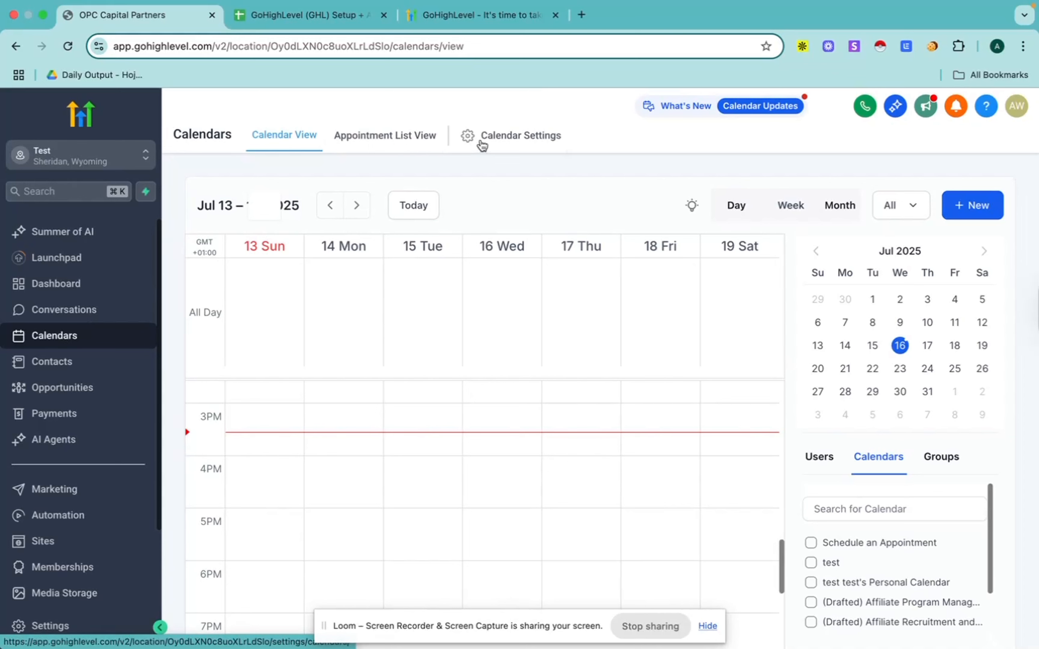
pyautogui.click(513, 140)
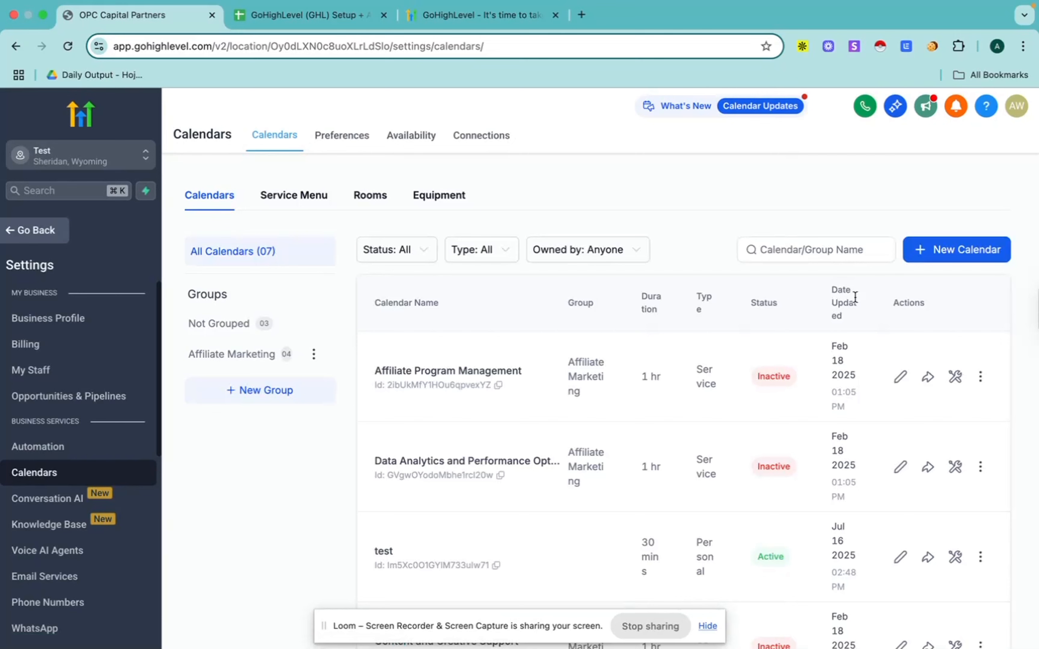
# Step: Start a new Personal Booking calendar named Test and assign the available test team member
pyautogui.click(958, 252)
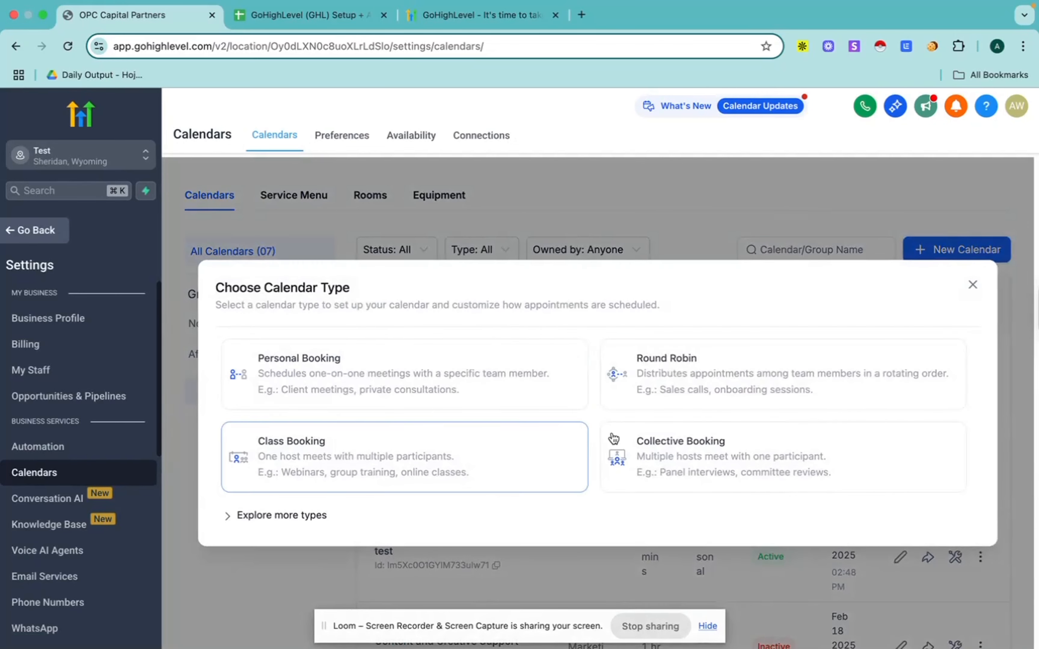
pyautogui.click(386, 379)
pyautogui.click(477, 240)
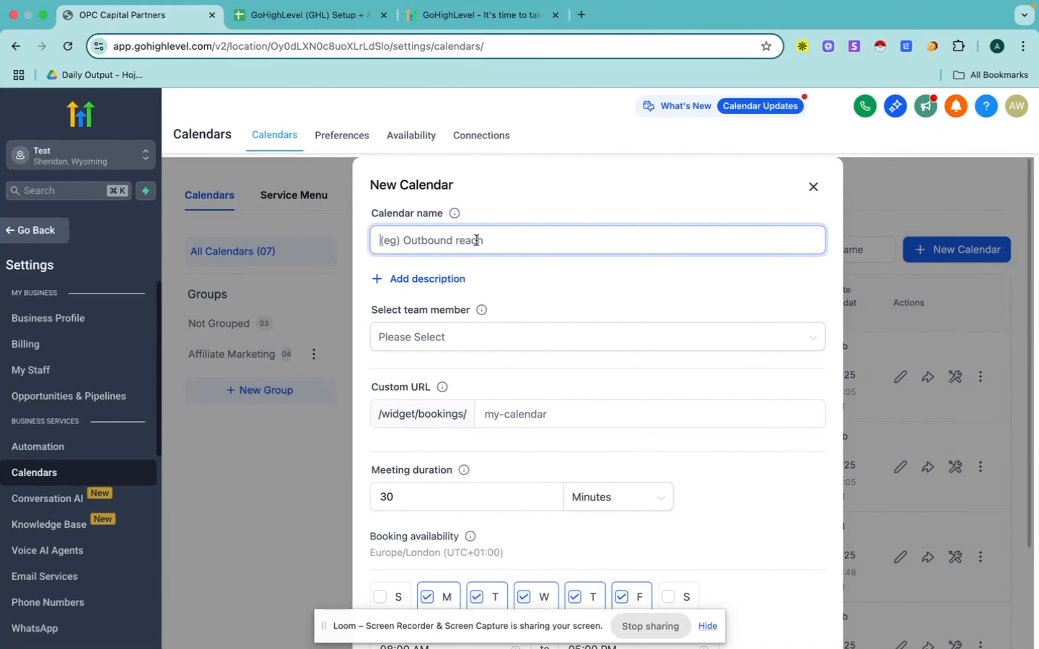
pyautogui.write('Test')
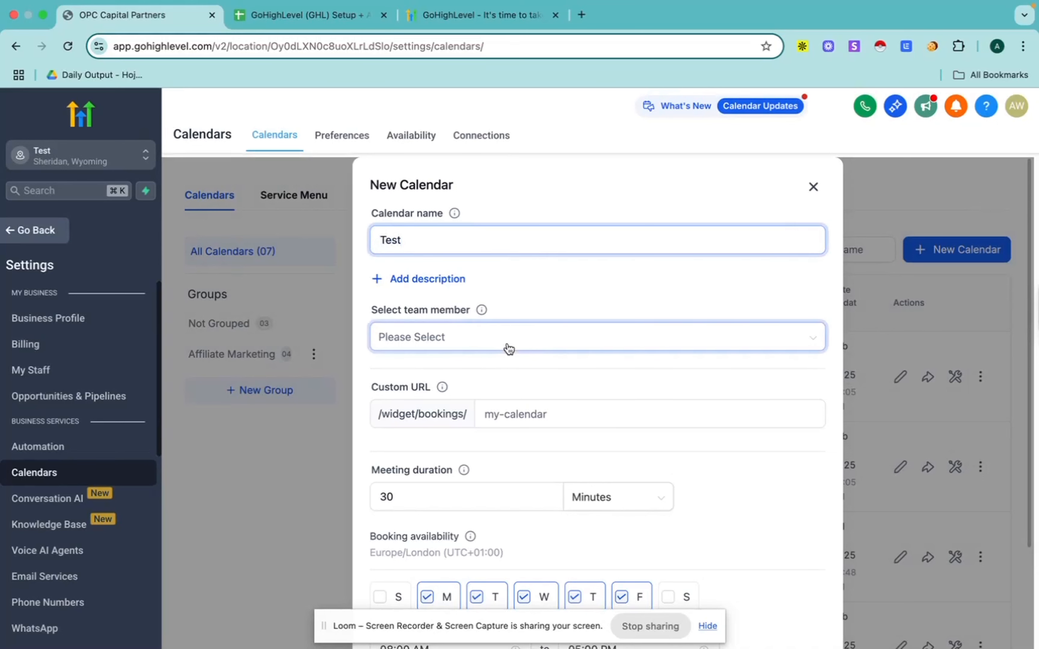
pyautogui.click(542, 339)
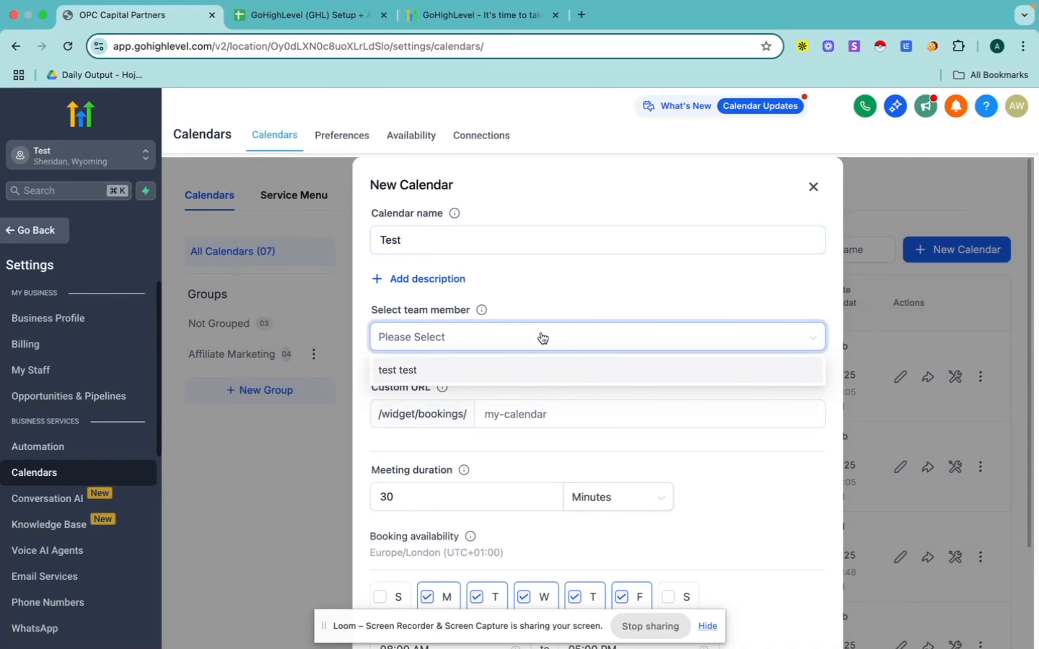
pyautogui.click(590, 281)
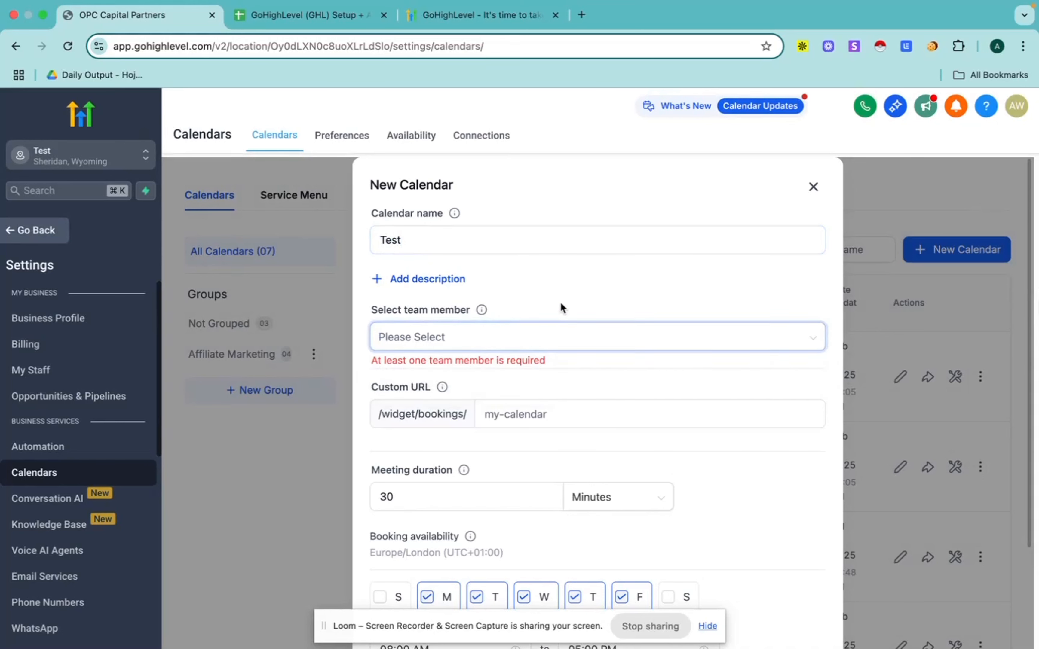
pyautogui.click(545, 338)
pyautogui.click(510, 370)
pyautogui.scroll(-3, 599, 322)
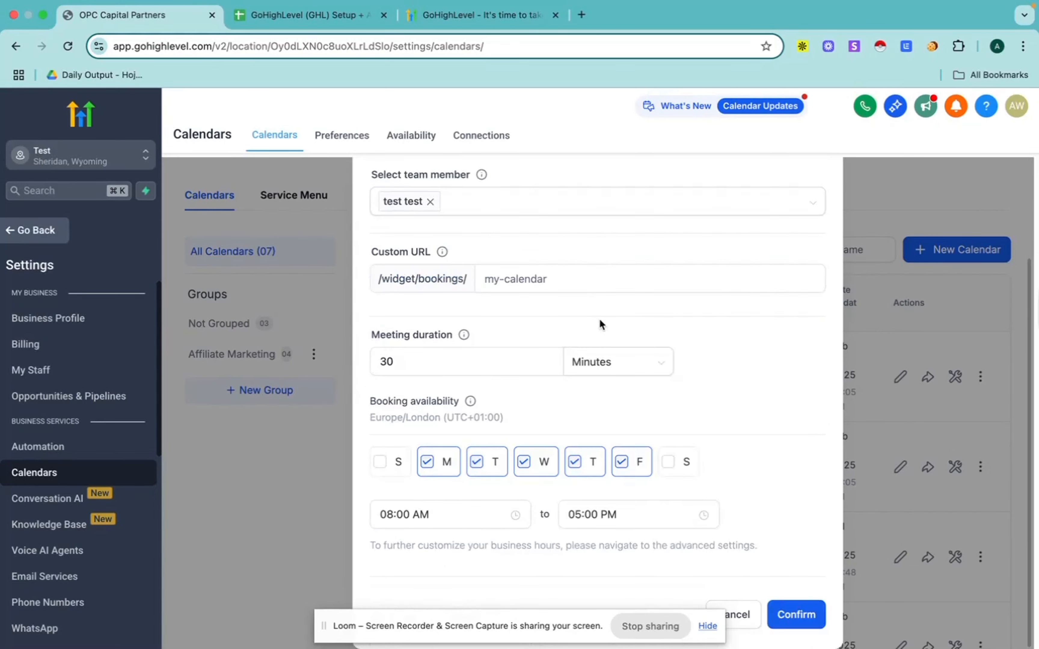
# Step: Set the new calendar's custom URL to abcwhatthetool, create the calendar and dismiss the resulting dialog
pyautogui.click(554, 284)
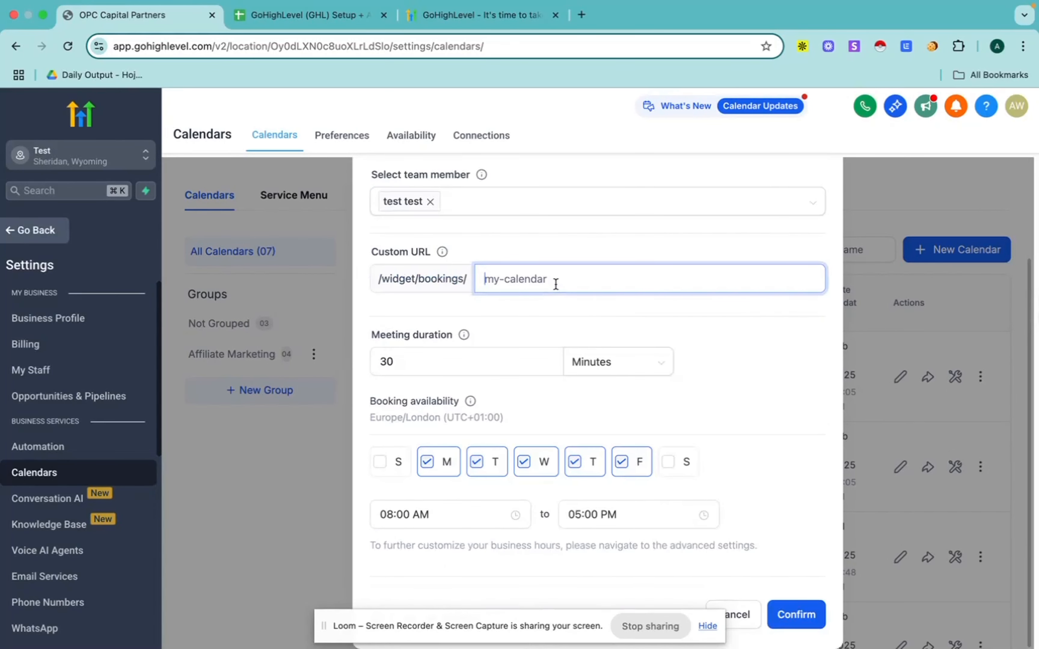
pyautogui.write('abc')
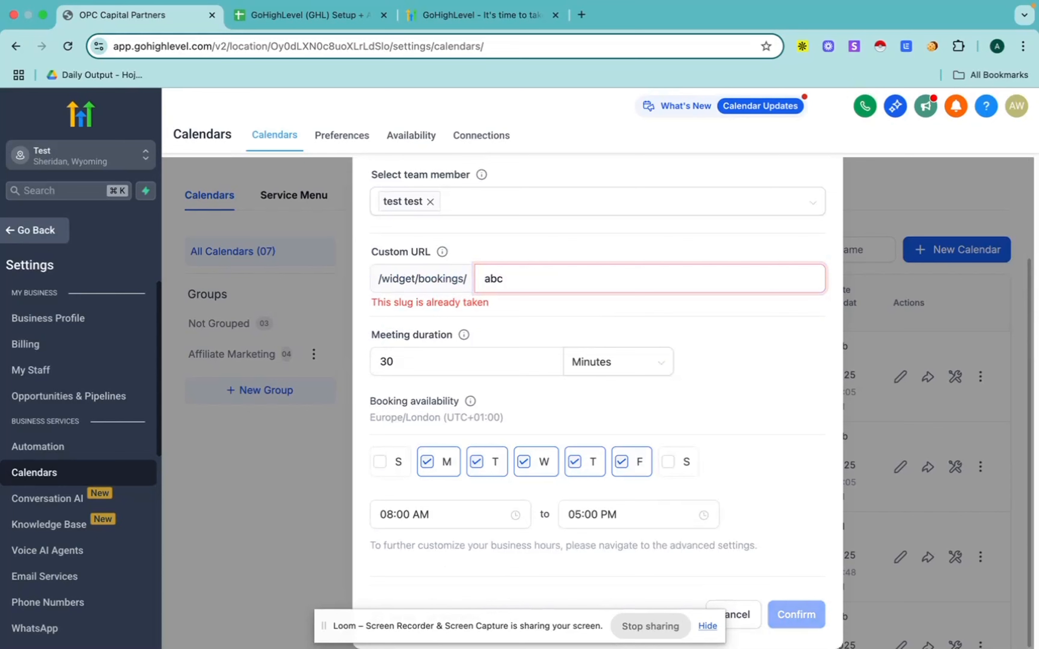
pyautogui.write('wht the tool')
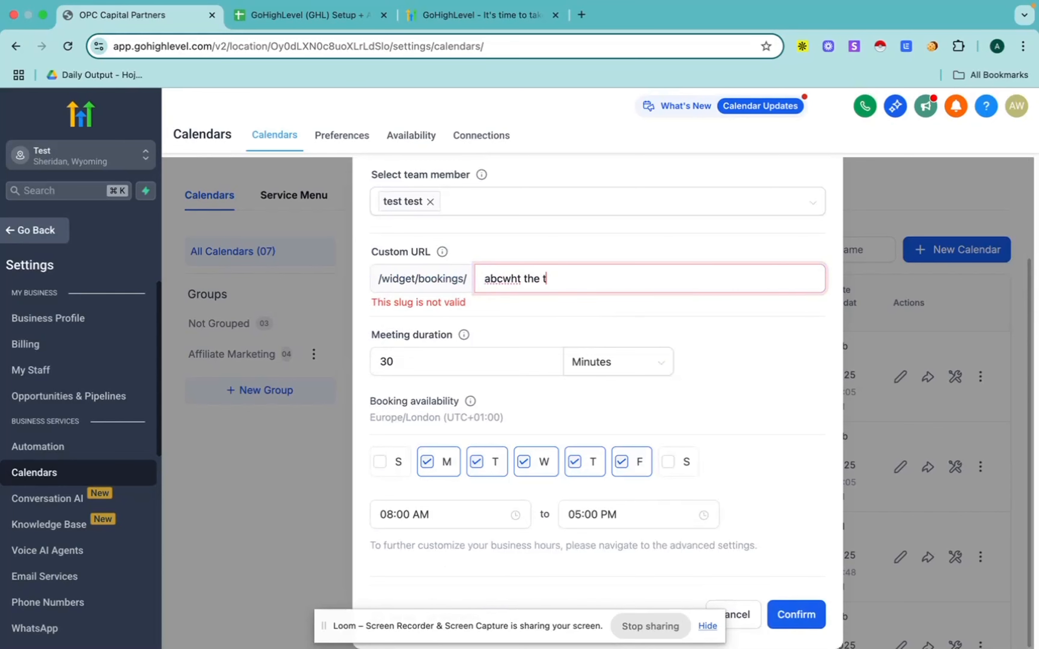
pyautogui.click(524, 279)
pyautogui.press('BackSpace')
pyautogui.press('BackSpace')
pyautogui.write('at')
pyautogui.click(546, 282)
pyautogui.press('BackSpace')
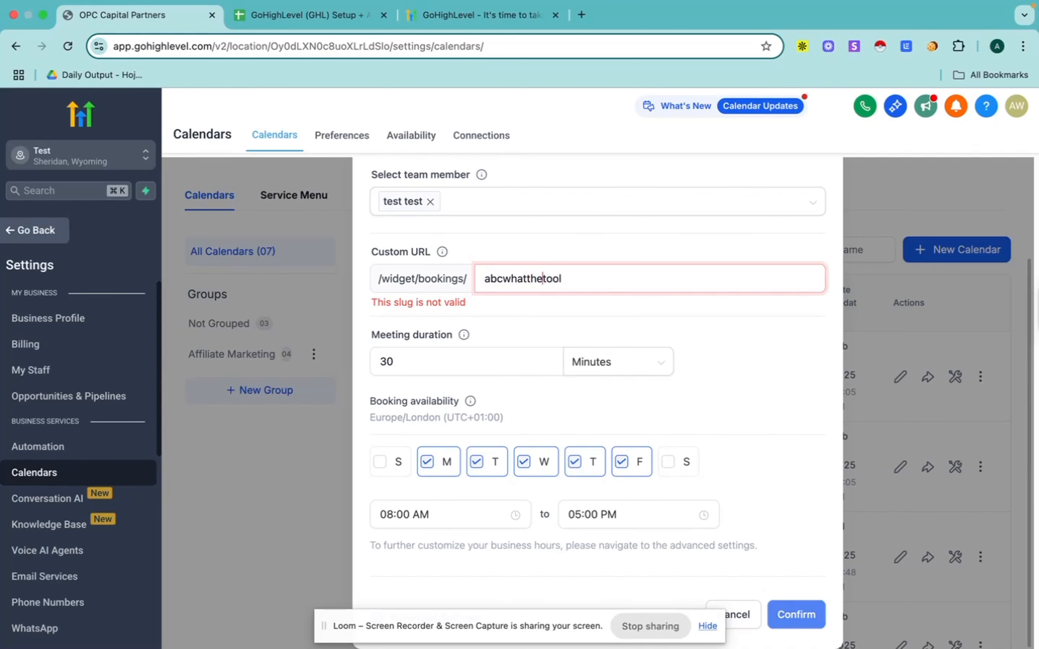
pyautogui.click(618, 313)
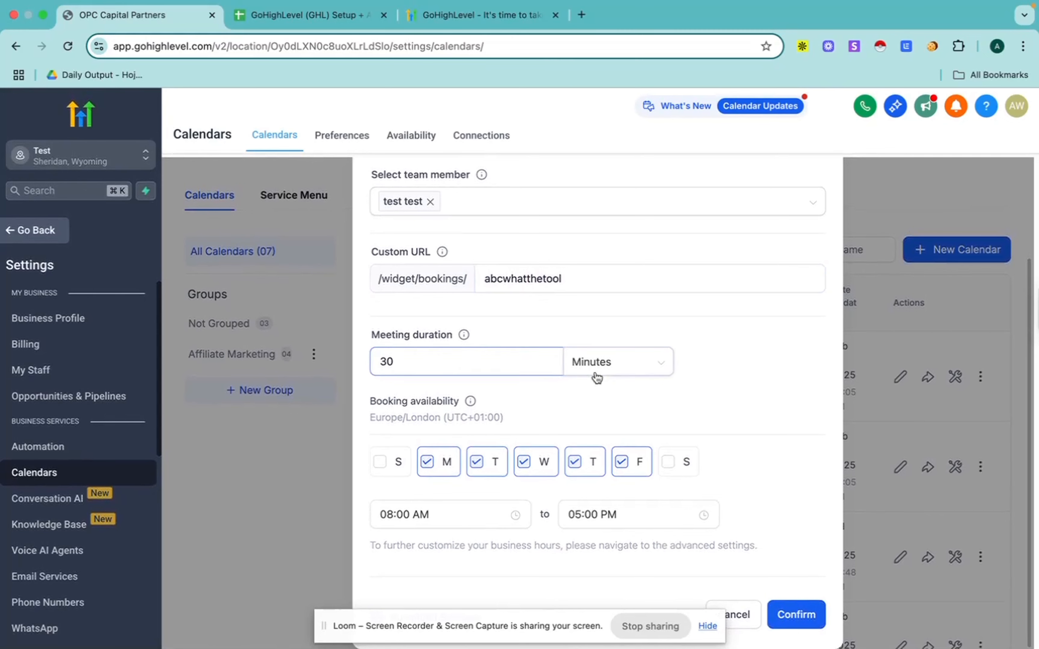
pyautogui.click(794, 620)
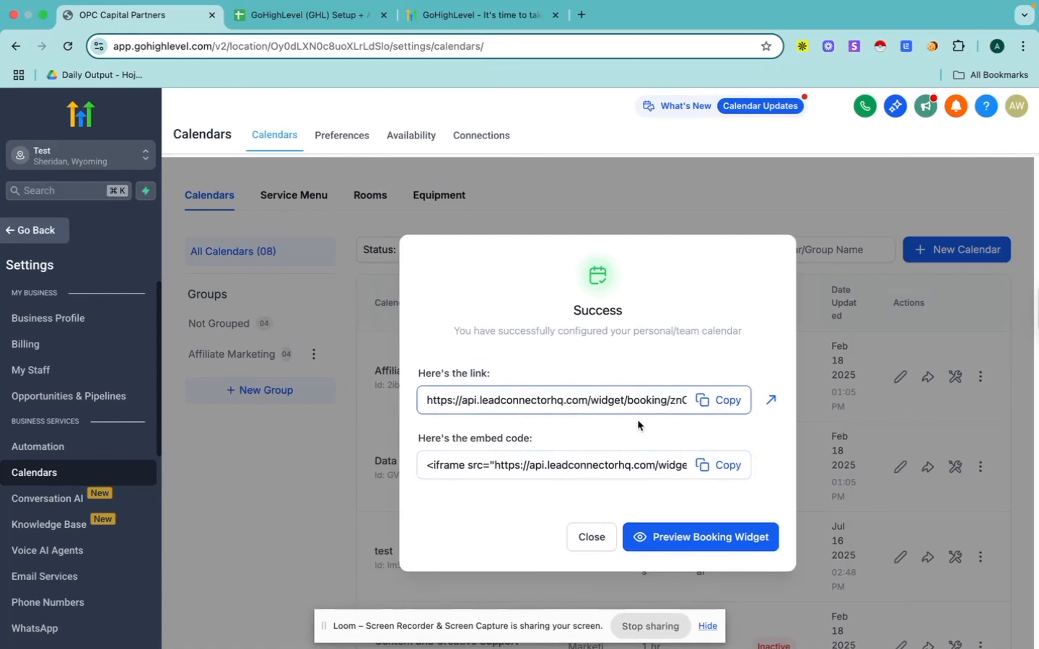
pyautogui.click(591, 544)
# Step: Open the existing test calendar for editing and review its meeting details, including custom URL, invite title, team member, location and color
pyautogui.scroll(-3, 657, 412)
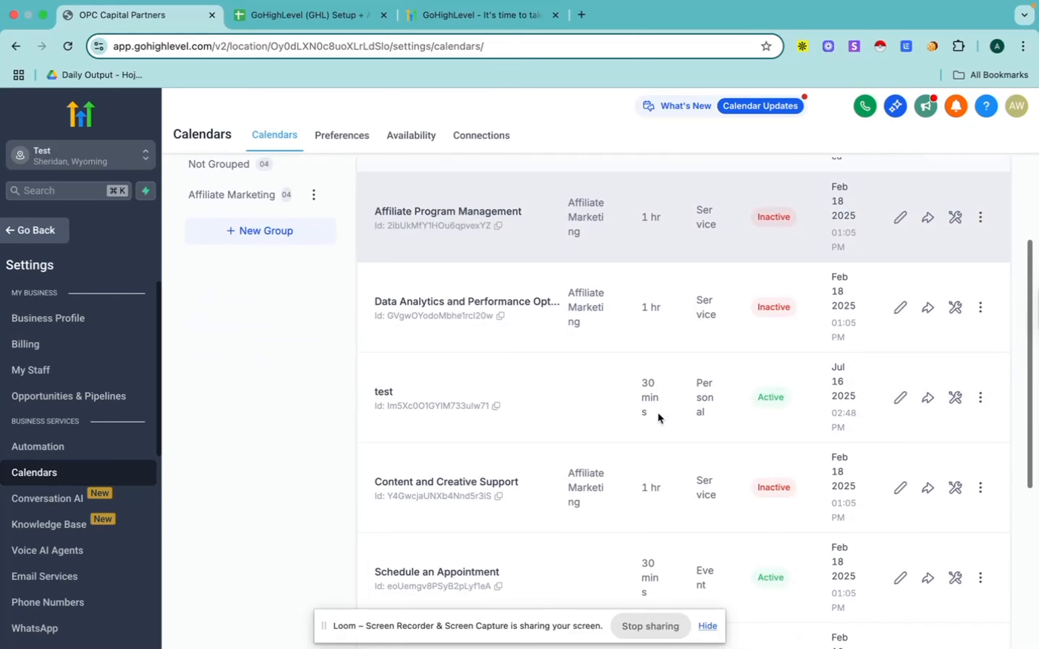
pyautogui.scroll(2, 723, 400)
pyautogui.click(900, 456)
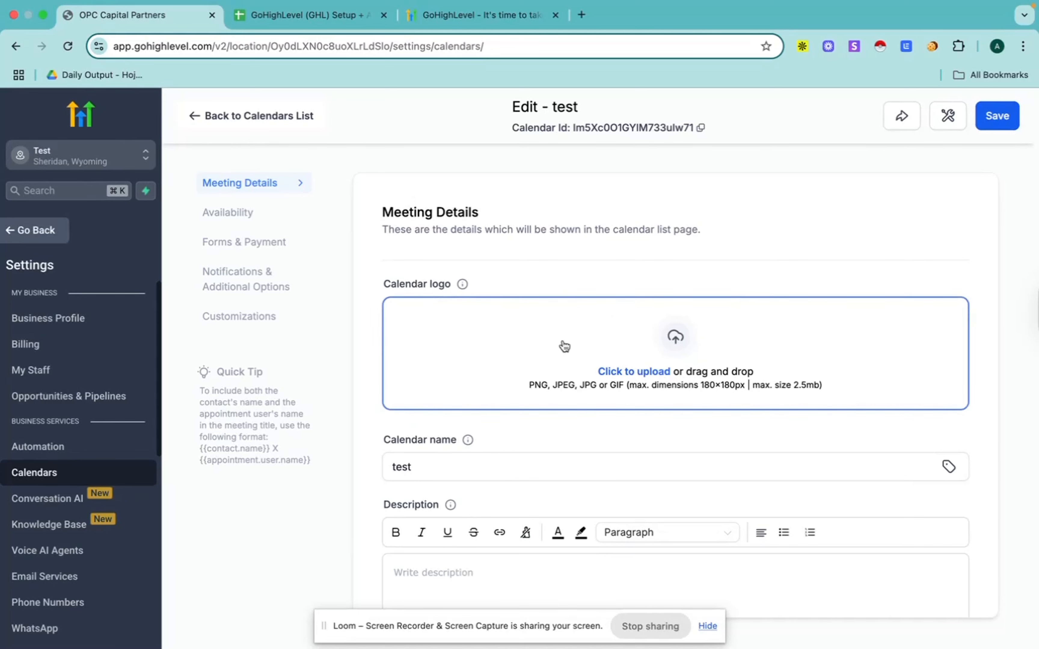
pyautogui.scroll(-2, 541, 377)
pyautogui.scroll(-3, 576, 253)
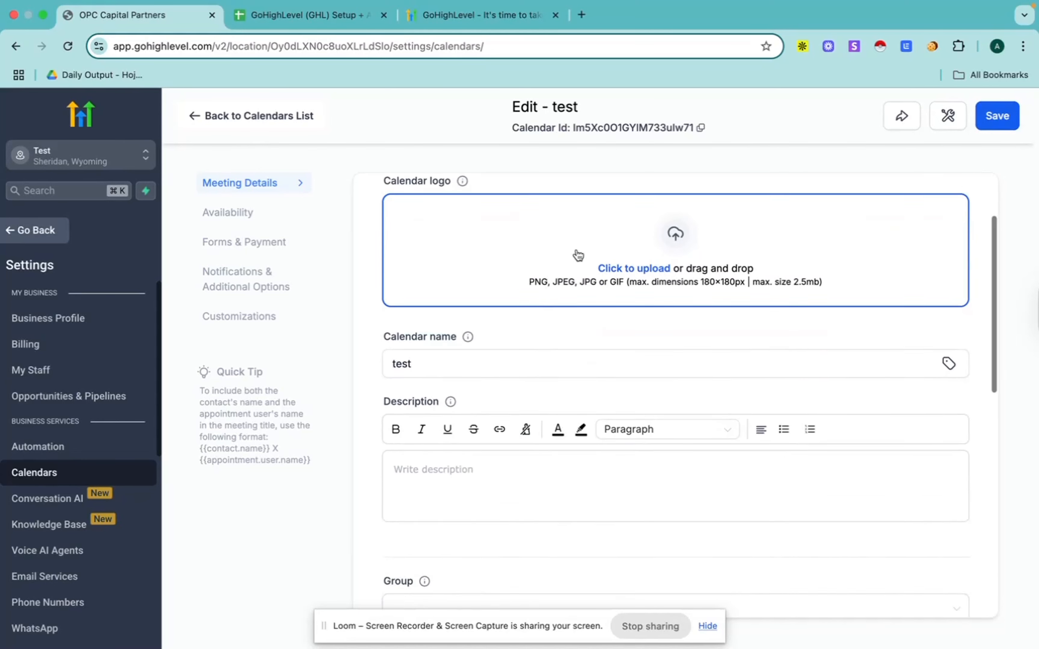
pyautogui.scroll(-10, 454, 402)
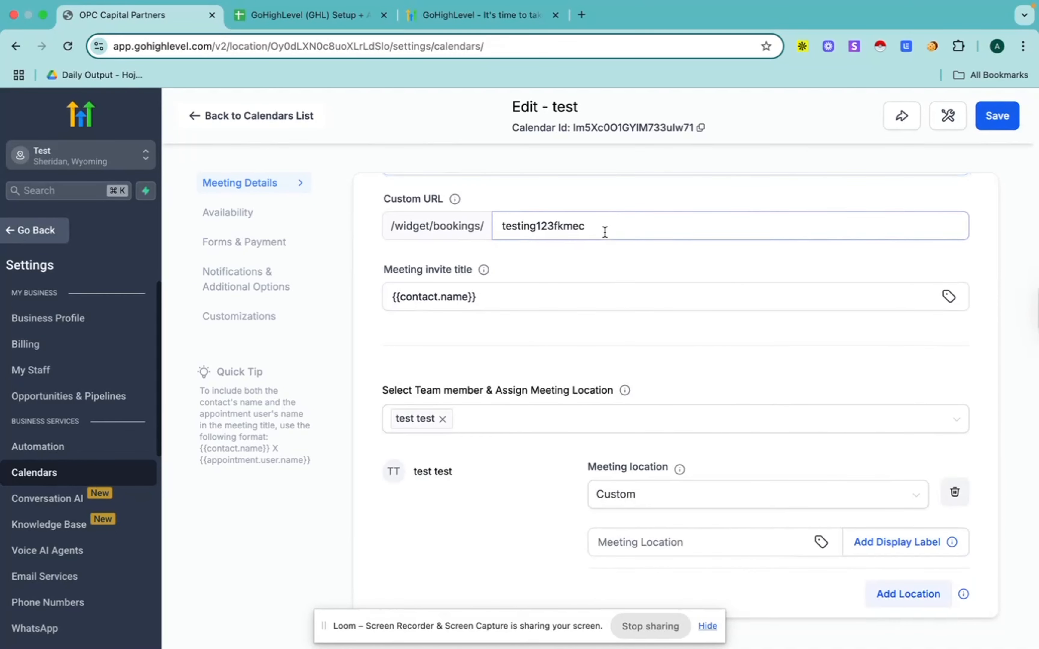
pyautogui.scroll(-2, 662, 302)
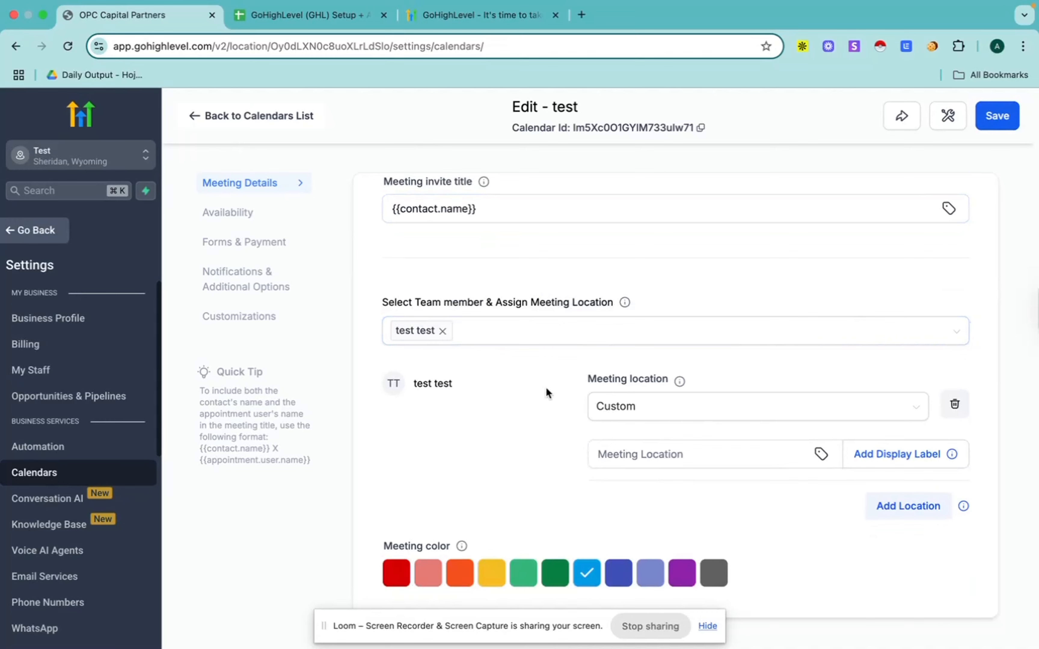
pyautogui.scroll(-1, 532, 380)
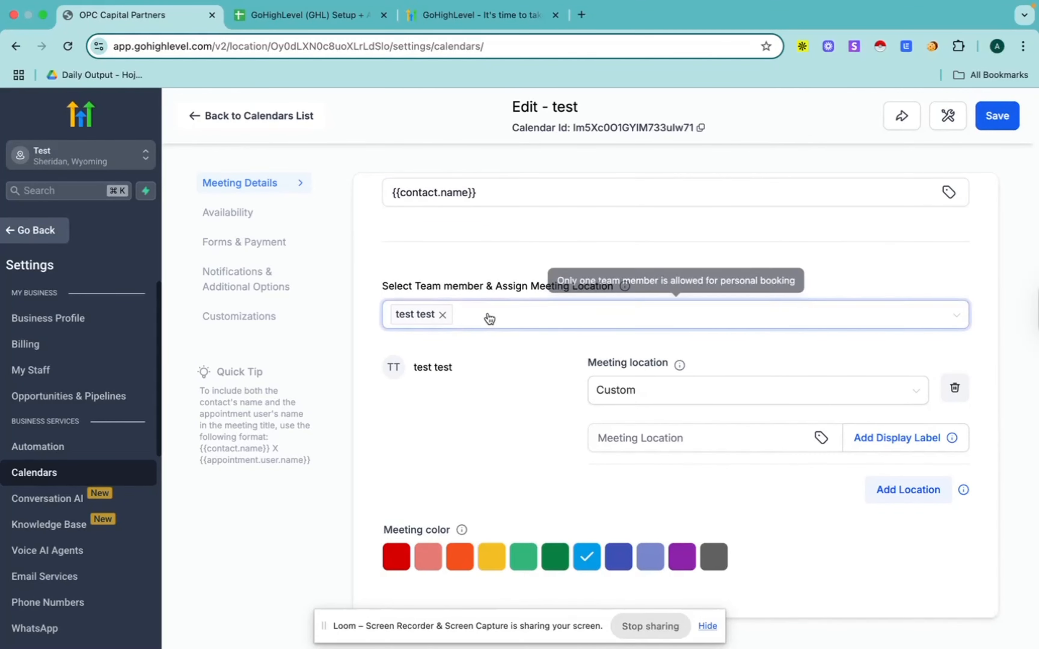
pyautogui.scroll(10, 517, 498)
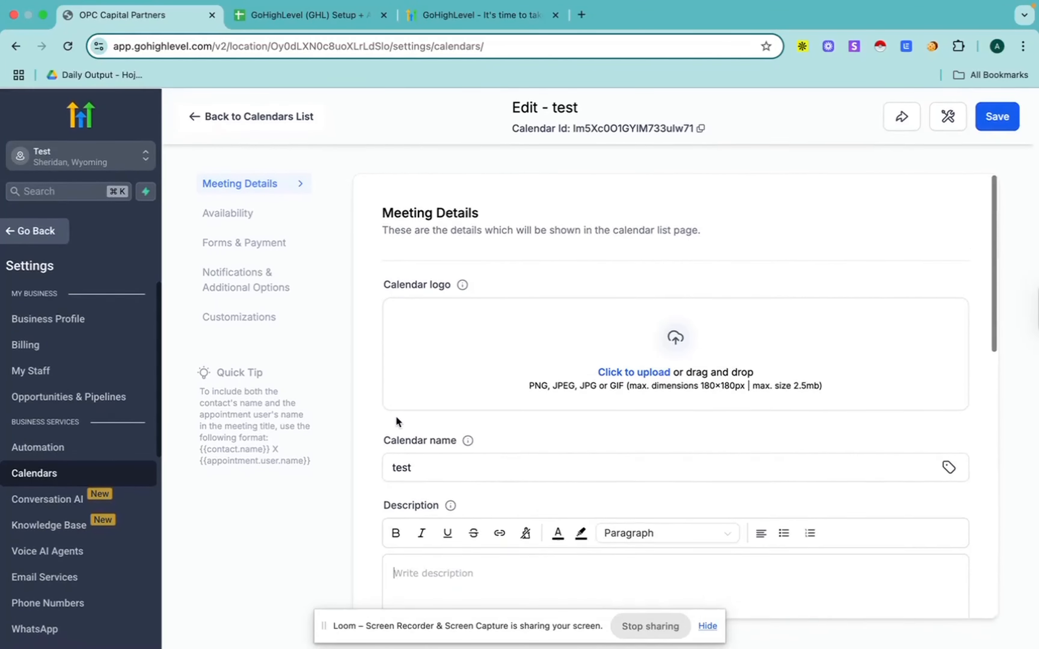
# Step: Remove the July 21, 2025 date-specific hours from the test calendar's availability
pyautogui.click(223, 213)
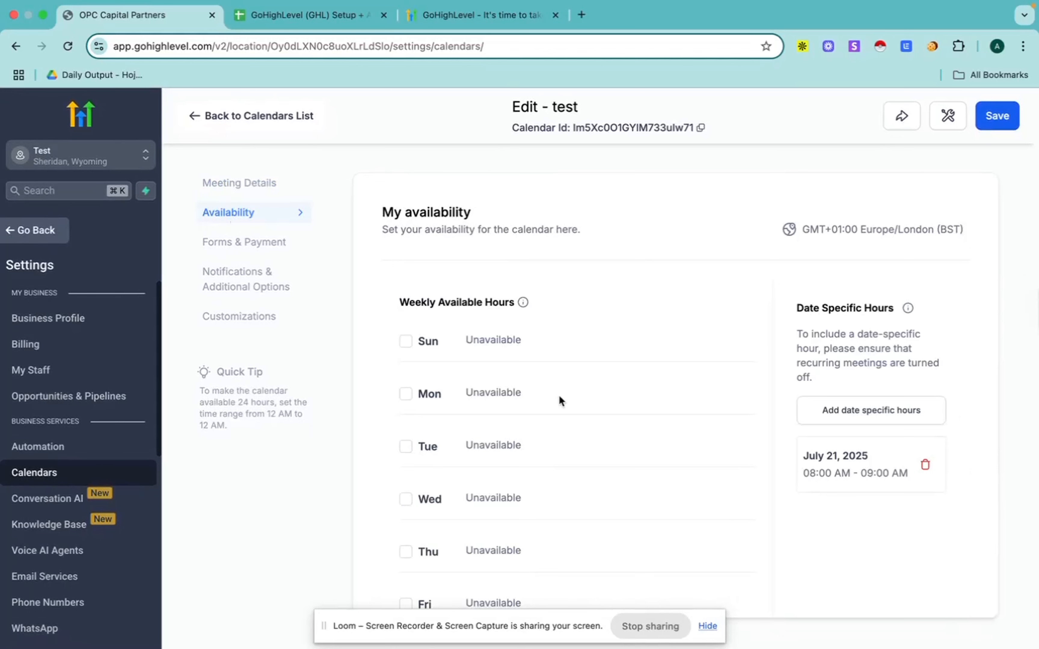
pyautogui.click(925, 465)
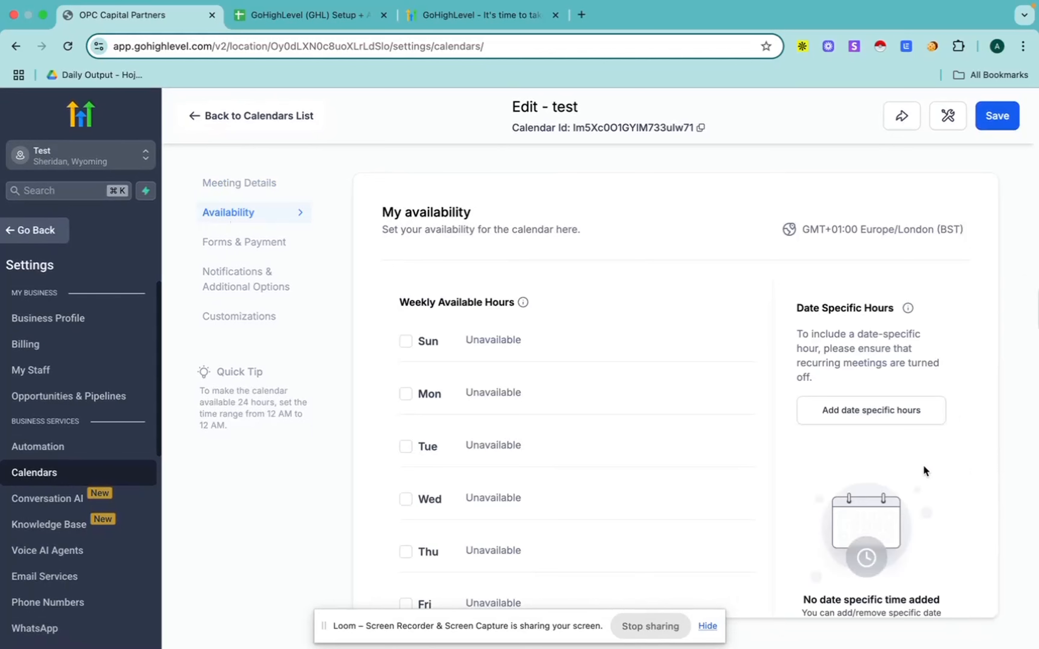
# Step: Try making Monday, Tuesday and Wednesday available from 08:00 AM to 05:00 PM, and clear those days again
pyautogui.click(406, 394)
pyautogui.click(405, 464)
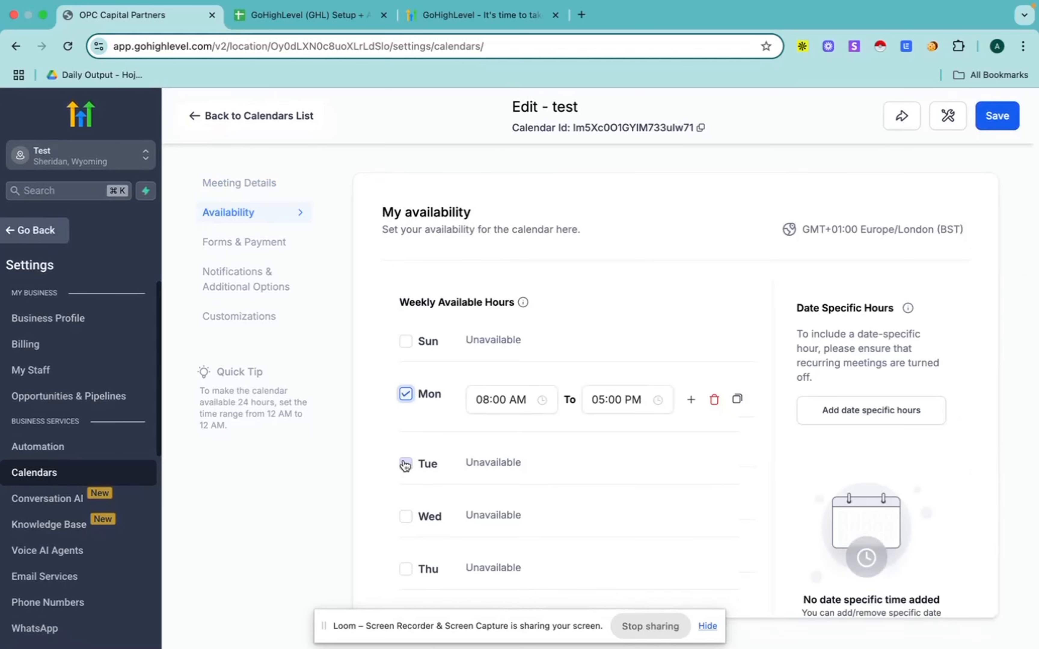
pyautogui.click(406, 535)
pyautogui.scroll(-1, 546, 401)
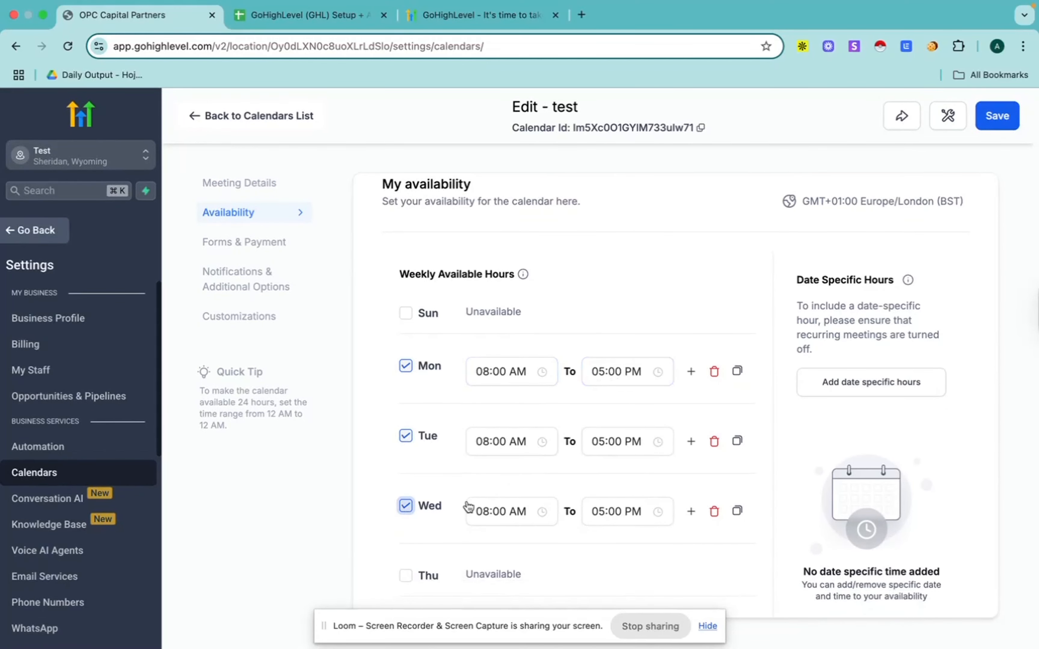
pyautogui.click(405, 366)
pyautogui.click(405, 419)
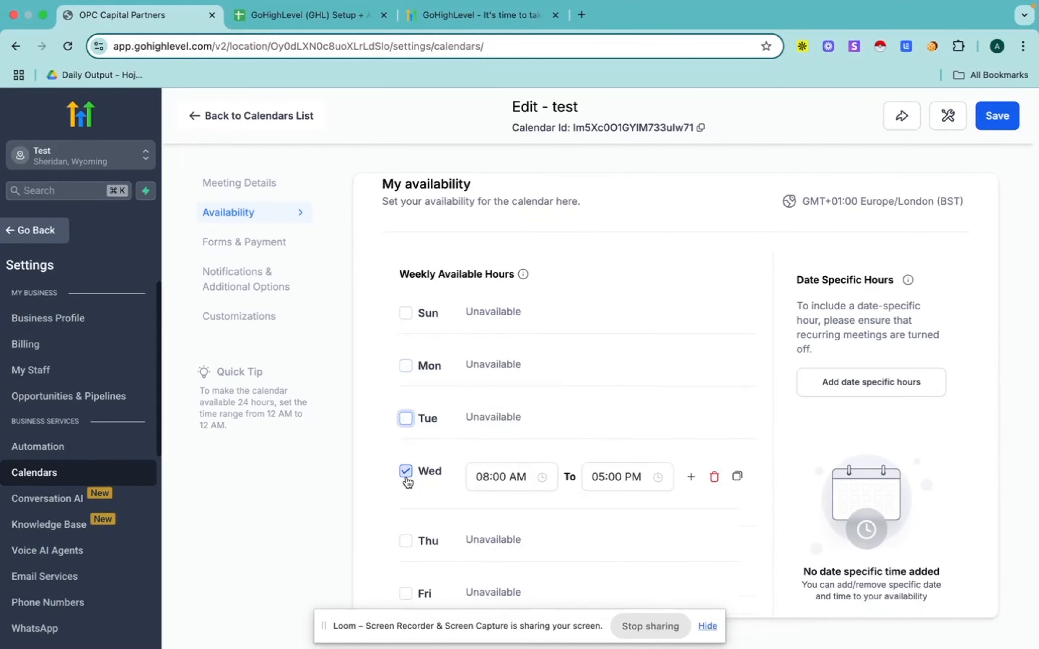
pyautogui.click(405, 472)
# Step: Add date-specific hours for July 21, 2025 from 08:00 AM to 09:00 AM to the test calendar
pyautogui.click(871, 382)
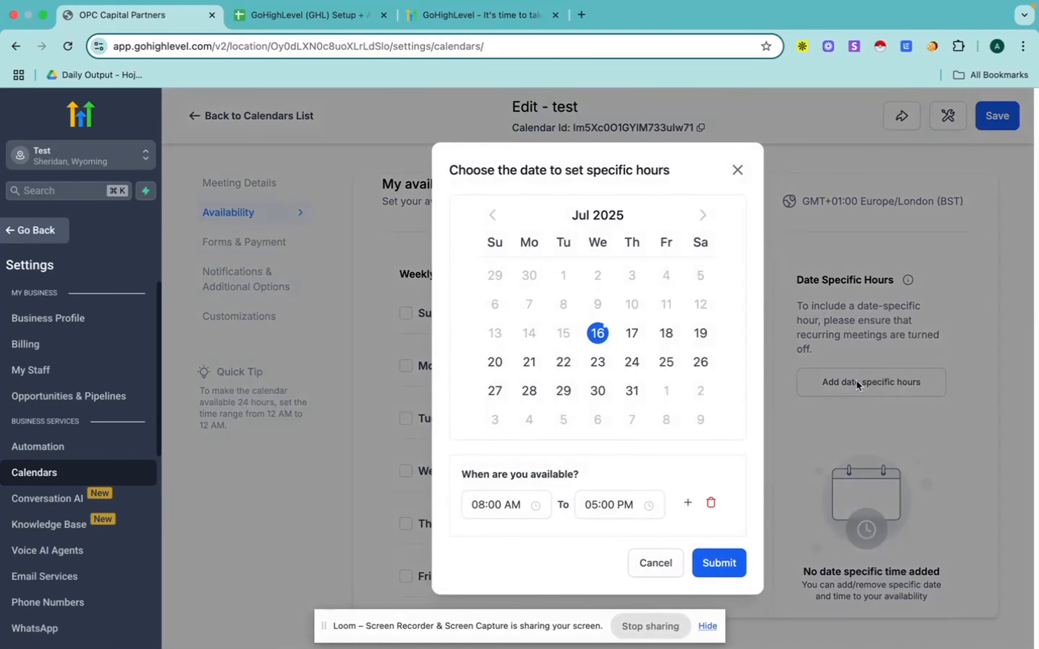
pyautogui.click(529, 362)
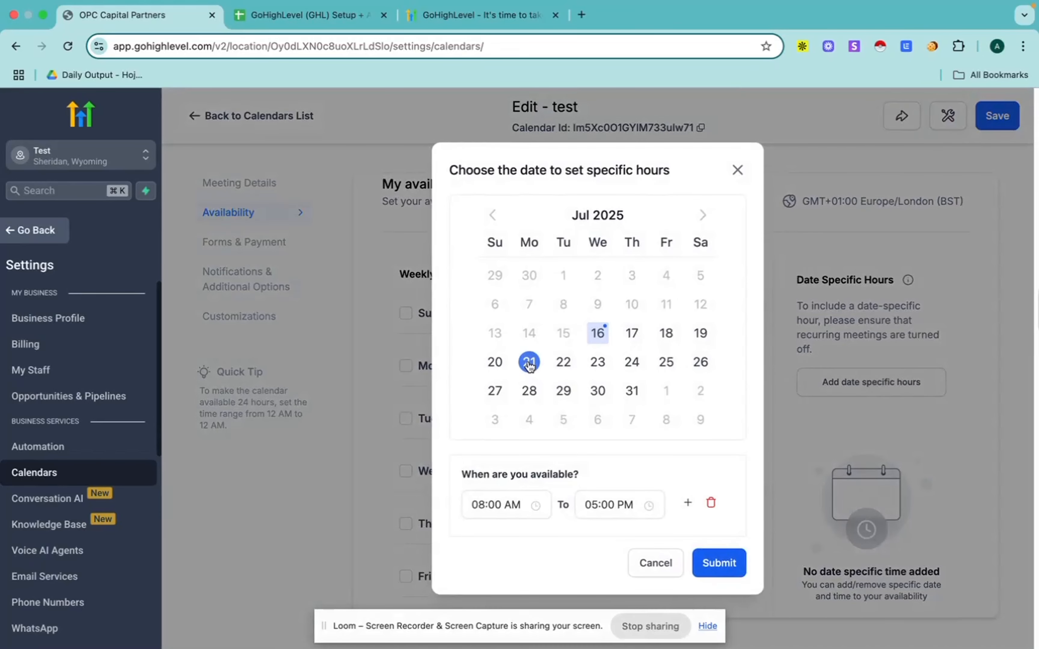
pyautogui.click(603, 506)
pyautogui.scroll(1, 663, 331)
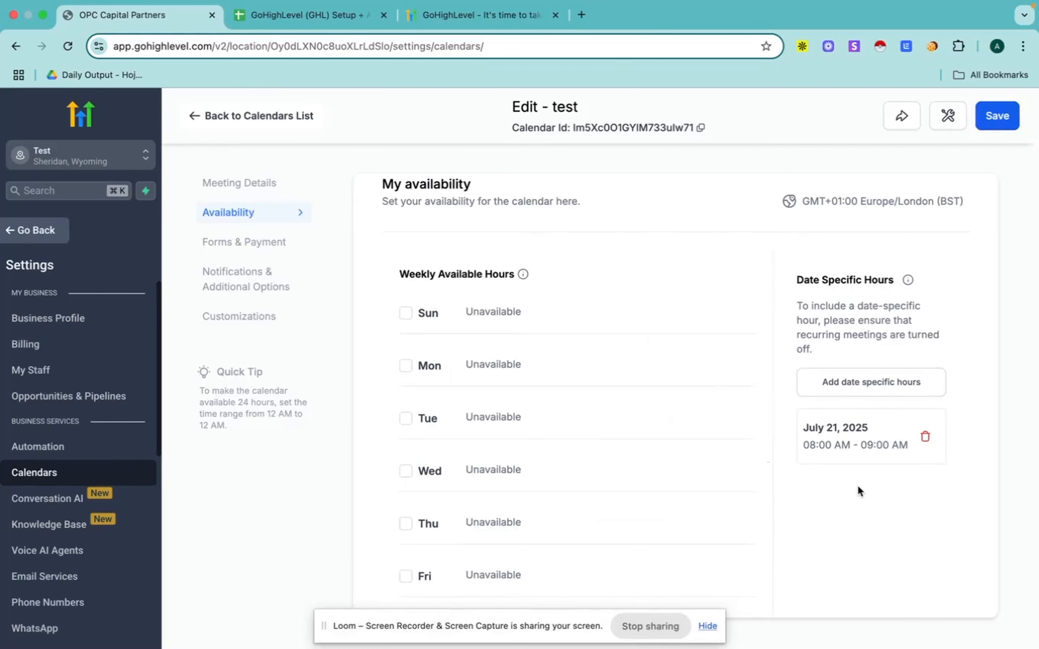
pyautogui.scroll(-8, 857, 486)
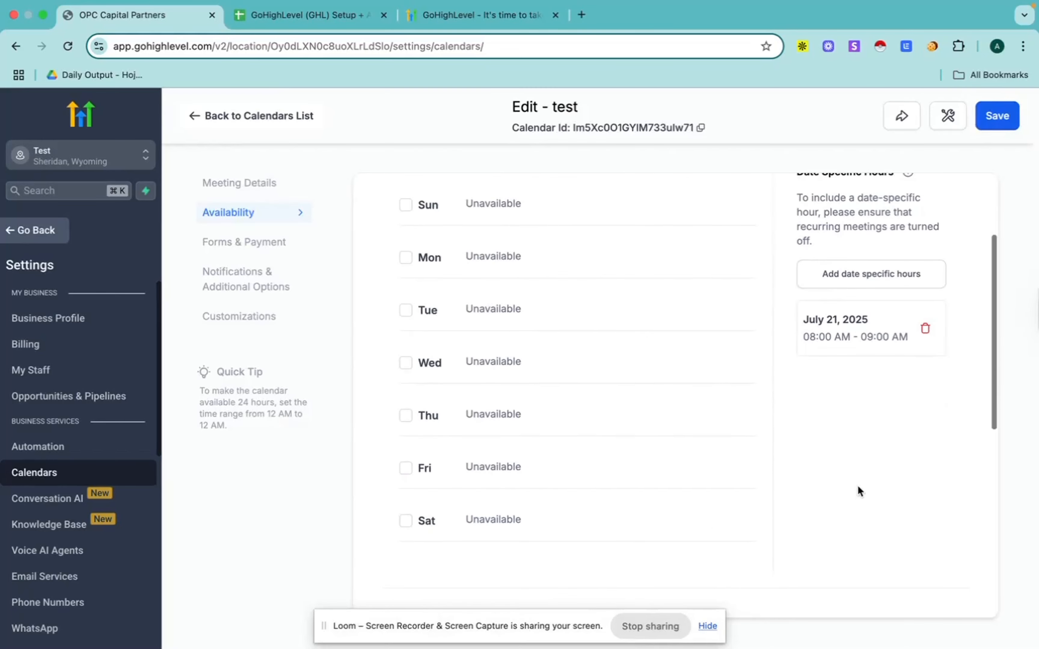
# Step: Review the calendar's weekly hours, Look Busy option, slot interval, meeting duration, scheduling notice, booking limits and buffer times
pyautogui.scroll(-2, 637, 408)
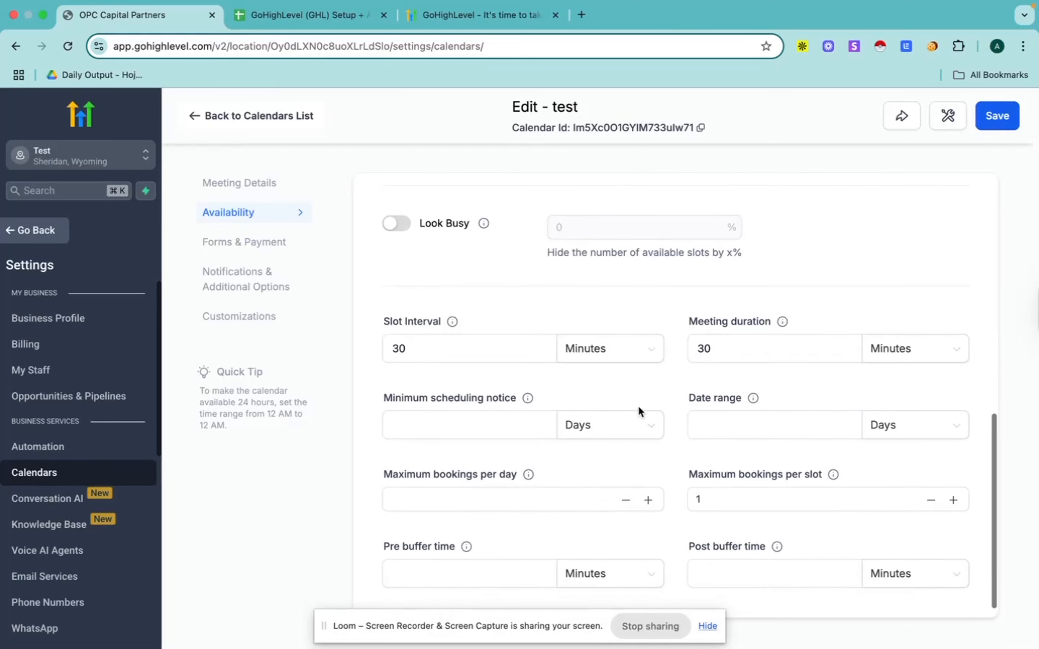
pyautogui.scroll(9, 618, 397)
pyautogui.scroll(1, 545, 414)
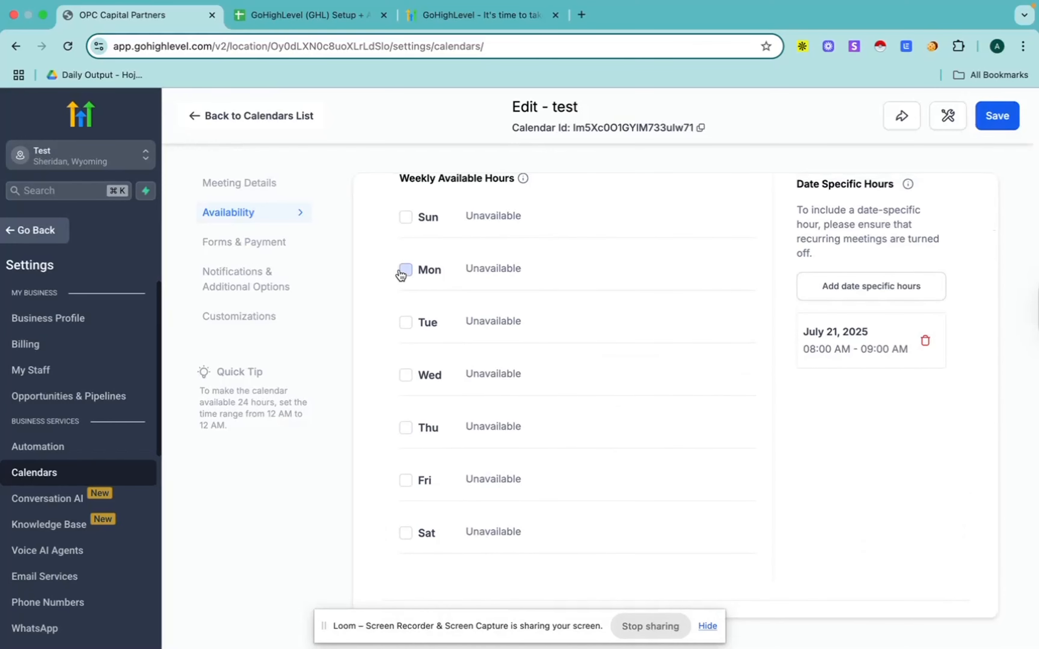
pyautogui.scroll(3, 512, 398)
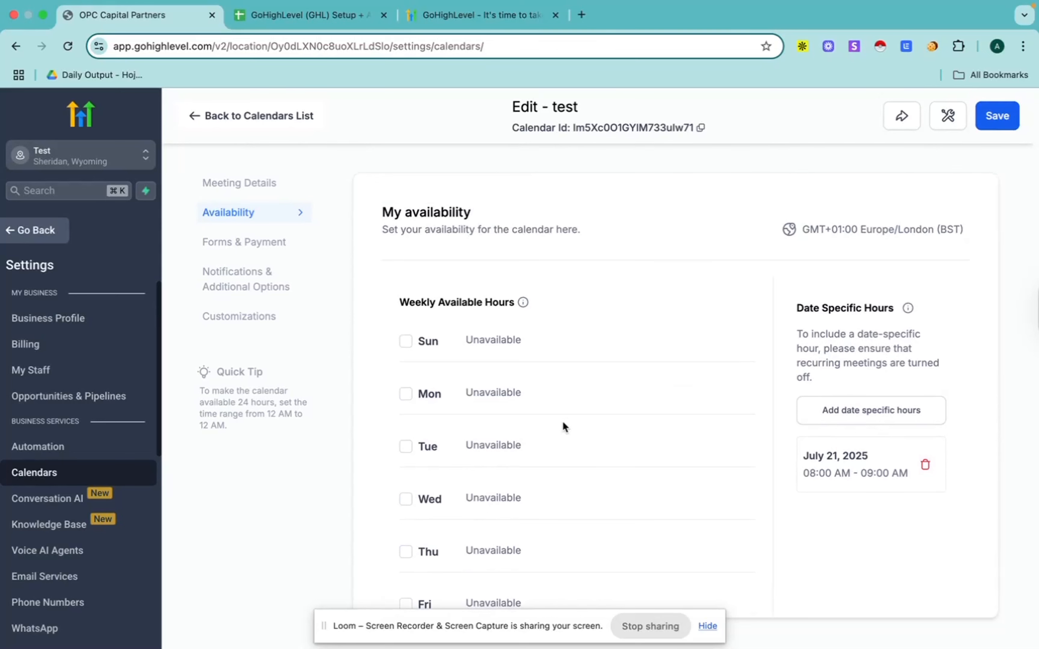
pyautogui.scroll(-6, 562, 423)
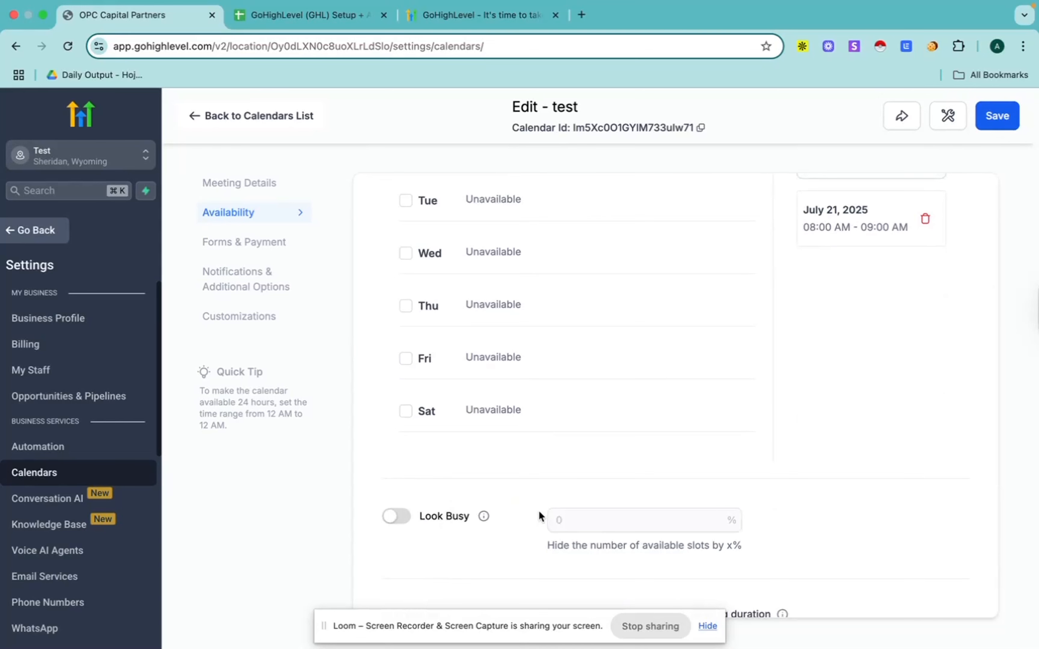
pyautogui.scroll(-1, 589, 487)
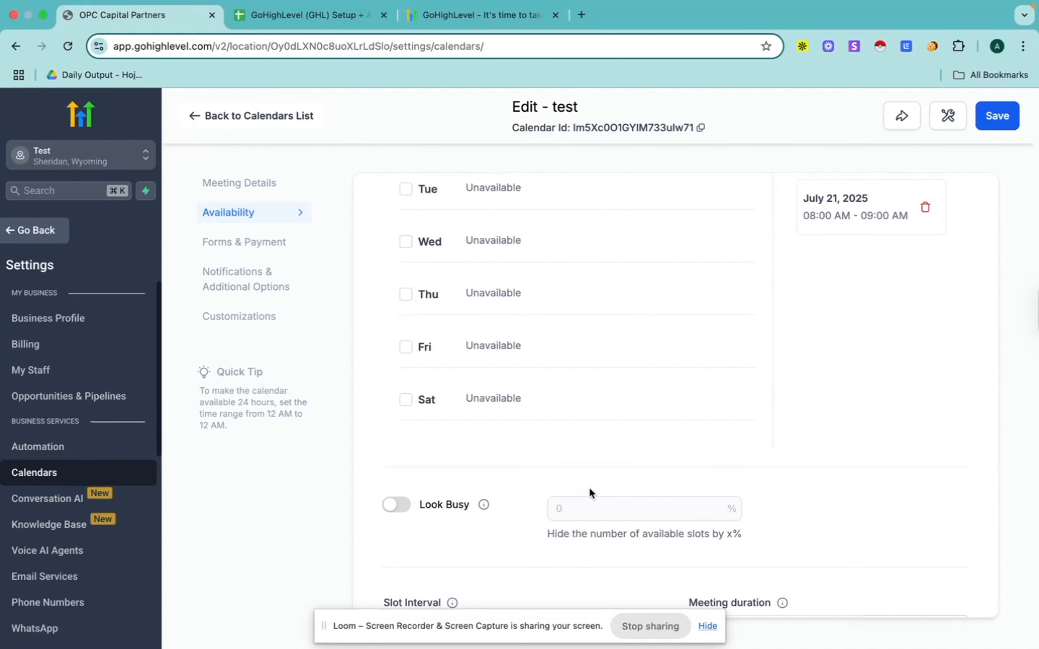
pyautogui.scroll(-5, 590, 487)
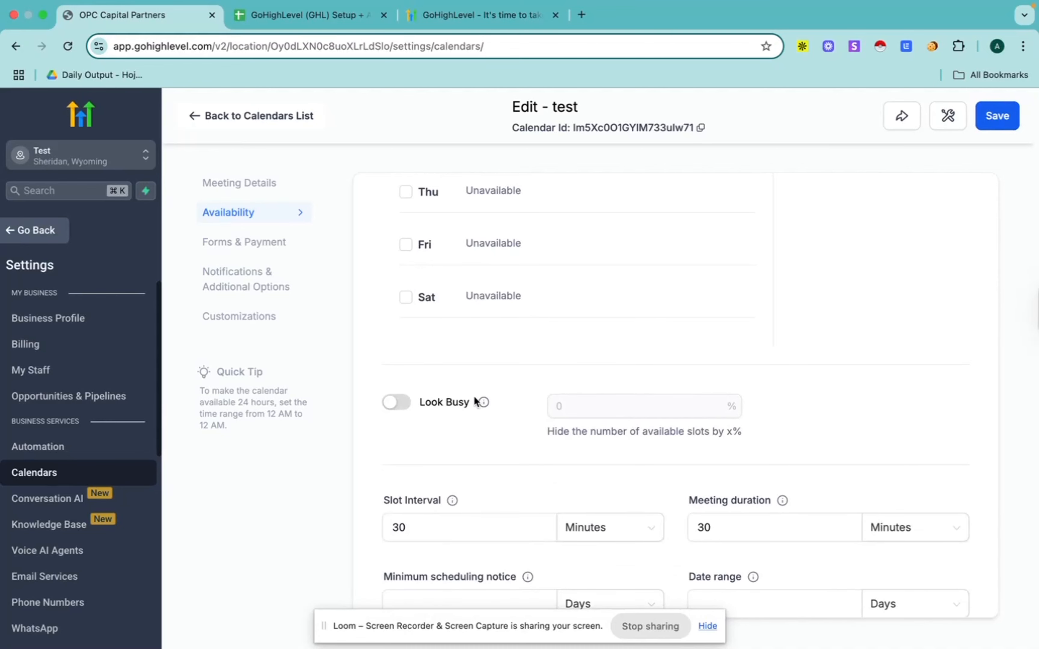
pyautogui.scroll(-8, 475, 401)
# Step: Review the test calendar's forms and payment settings and its notification, rescheduling and cancellation options
pyautogui.click(247, 244)
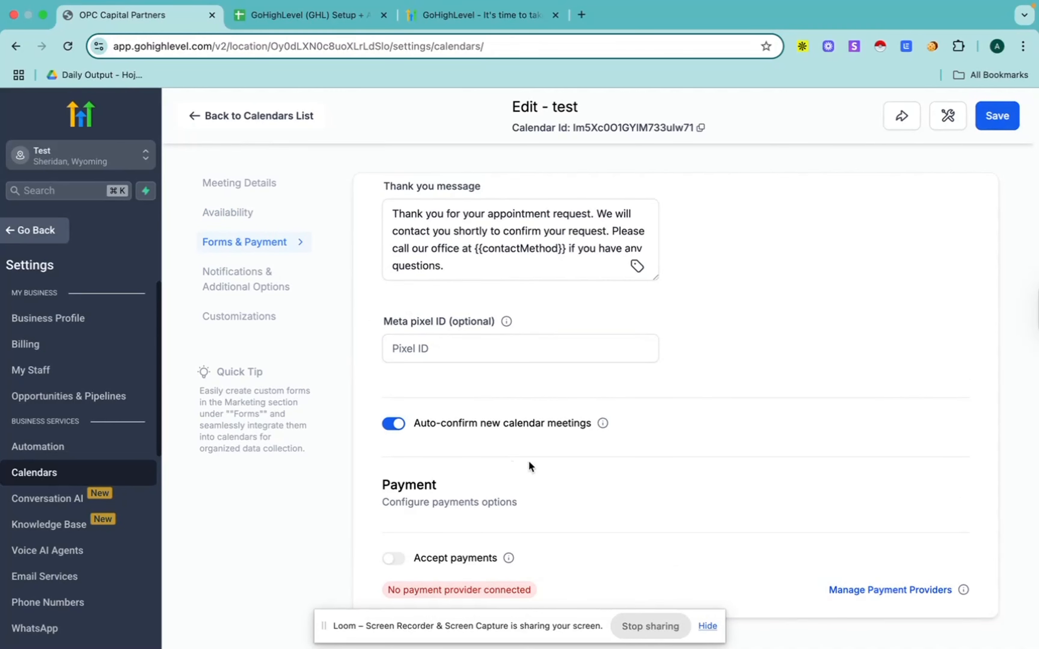
pyautogui.scroll(-1, 530, 534)
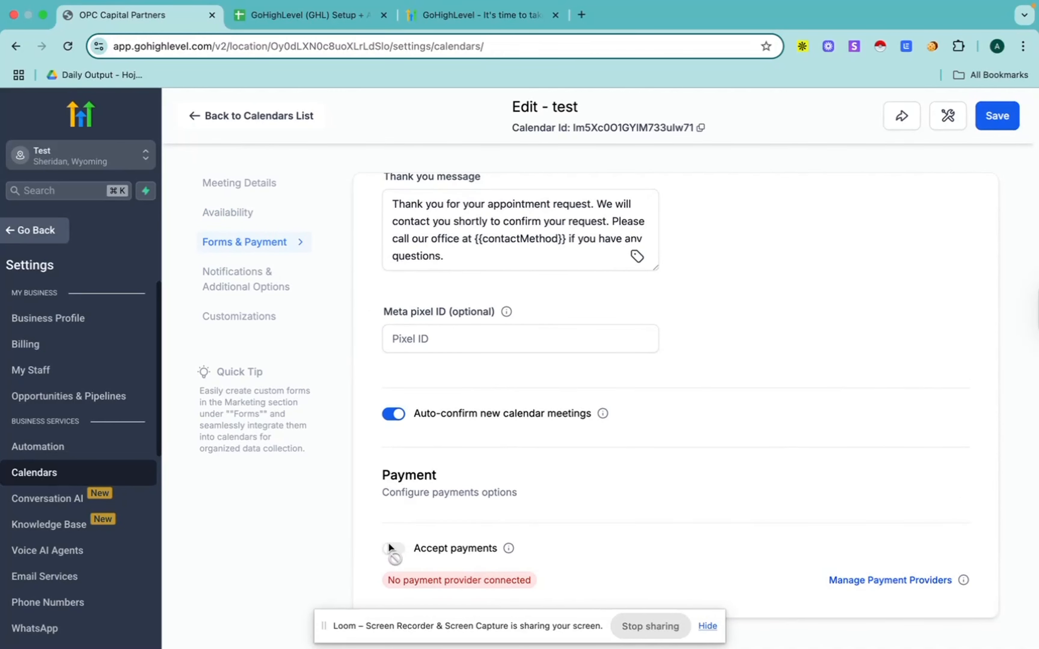
pyautogui.scroll(3, 600, 464)
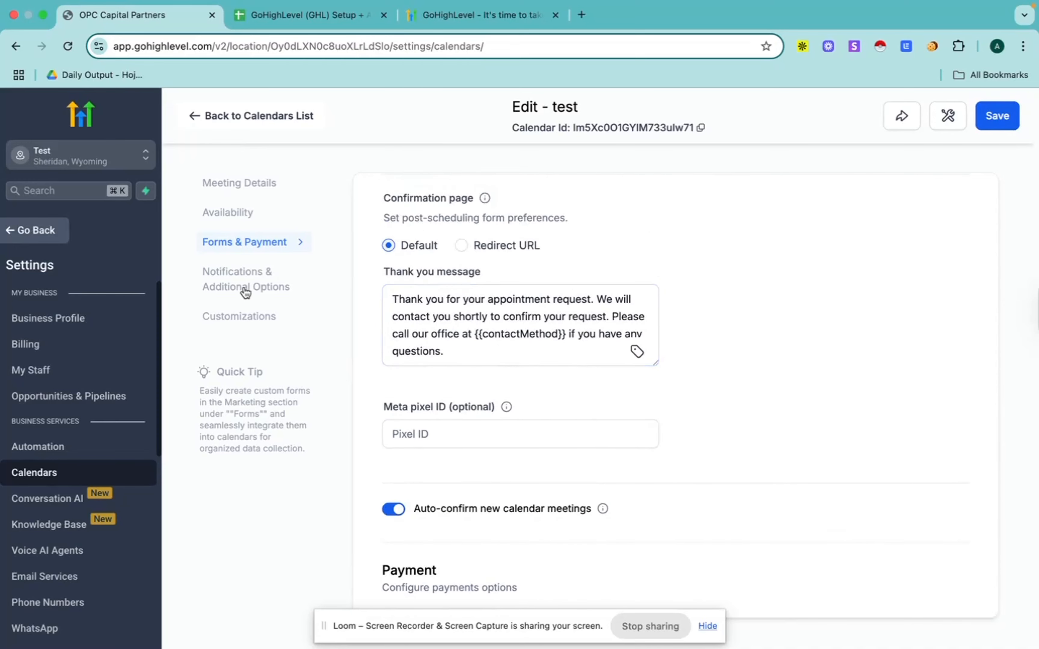
pyautogui.click(236, 278)
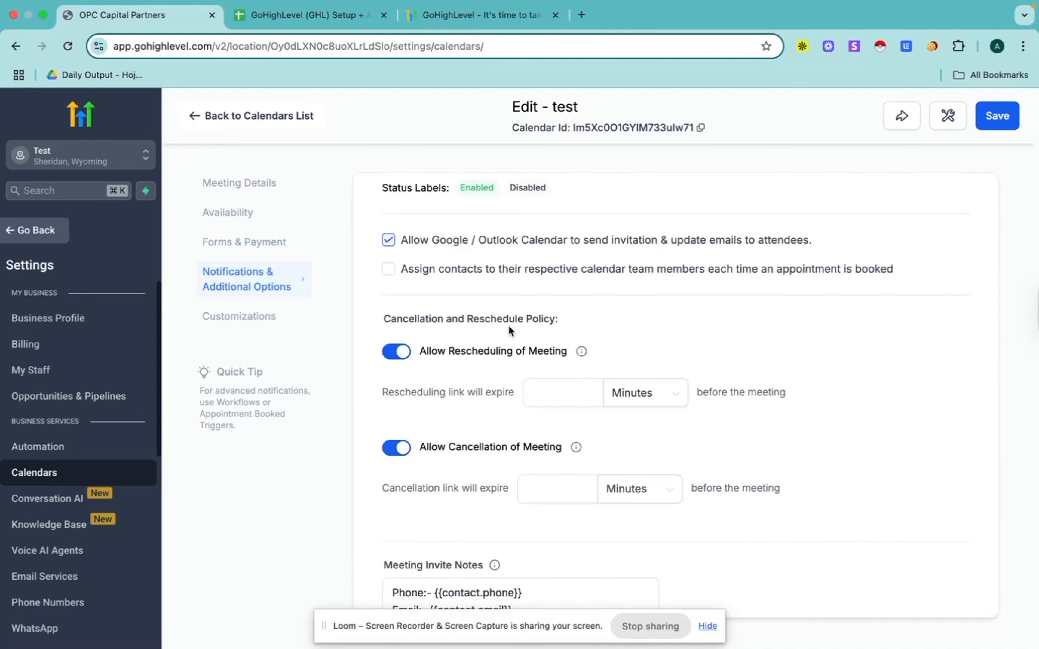
pyautogui.scroll(-1, 508, 327)
pyautogui.scroll(10, 509, 326)
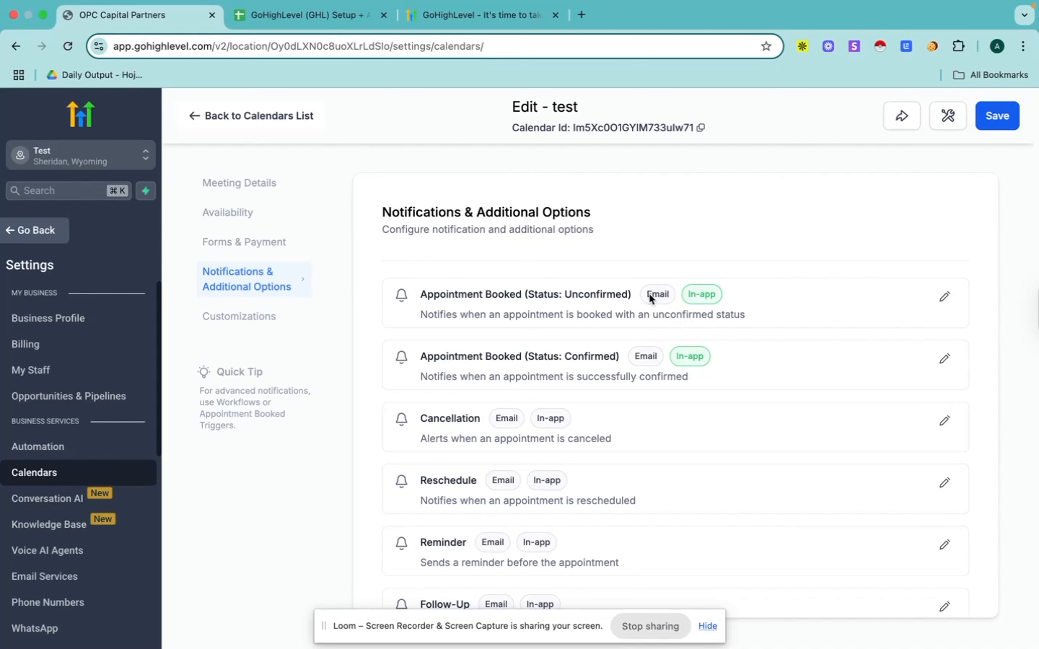
# Step: Try enabling the email notification for unconfirmed booked appointments, and disable it again
pyautogui.click(945, 298)
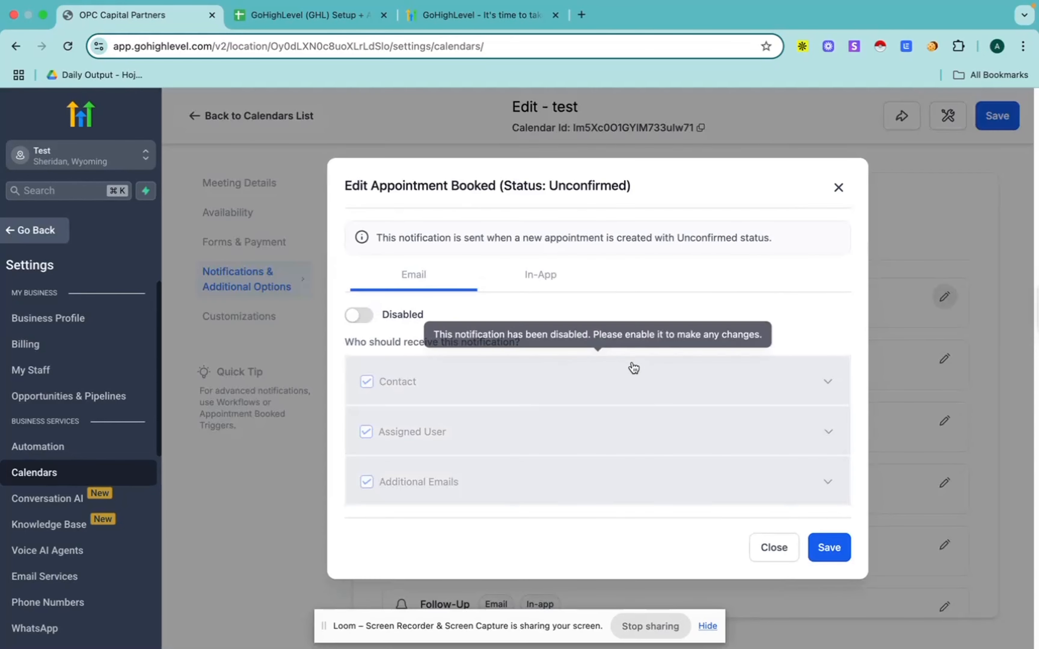
pyautogui.click(354, 316)
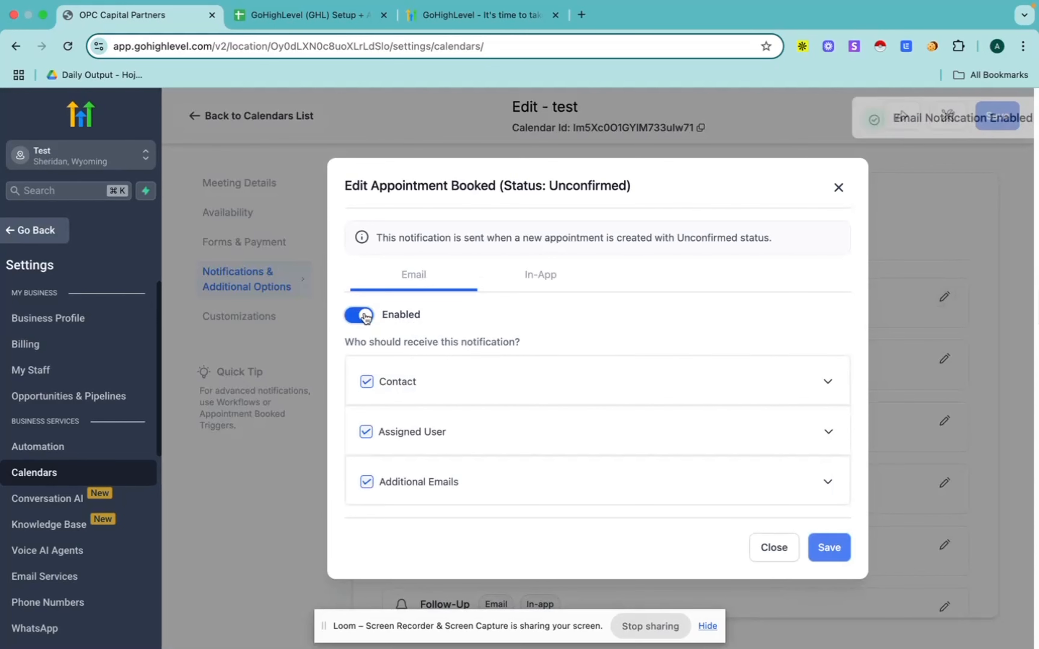
pyautogui.click(355, 316)
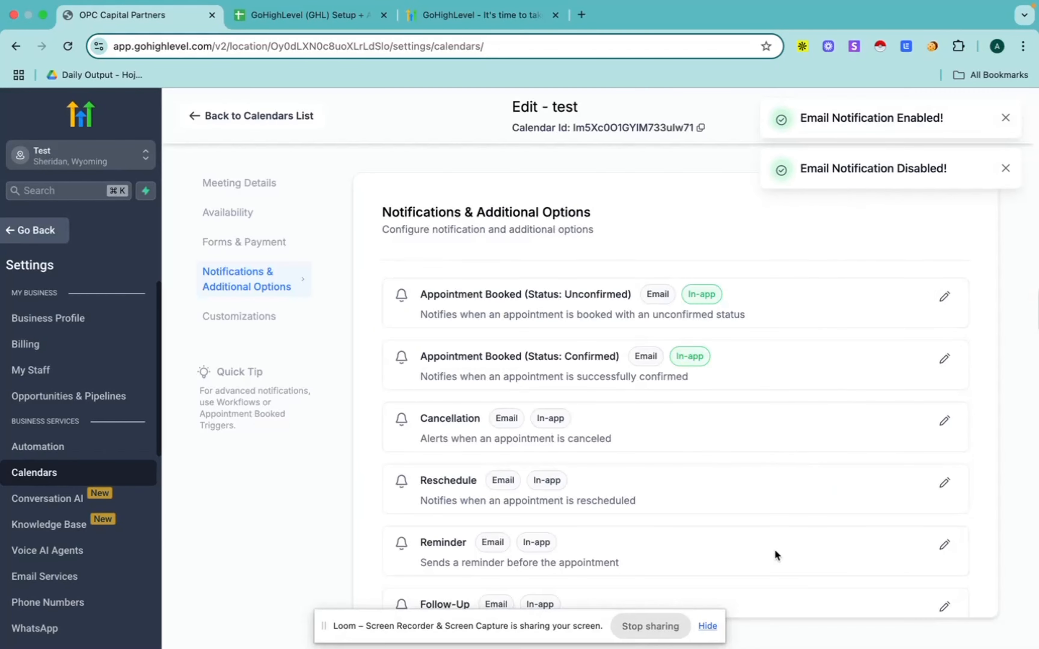
pyautogui.click(774, 548)
# Step: Save the test calendar's settings and open its Customizations section
pyautogui.scroll(-3, 541, 449)
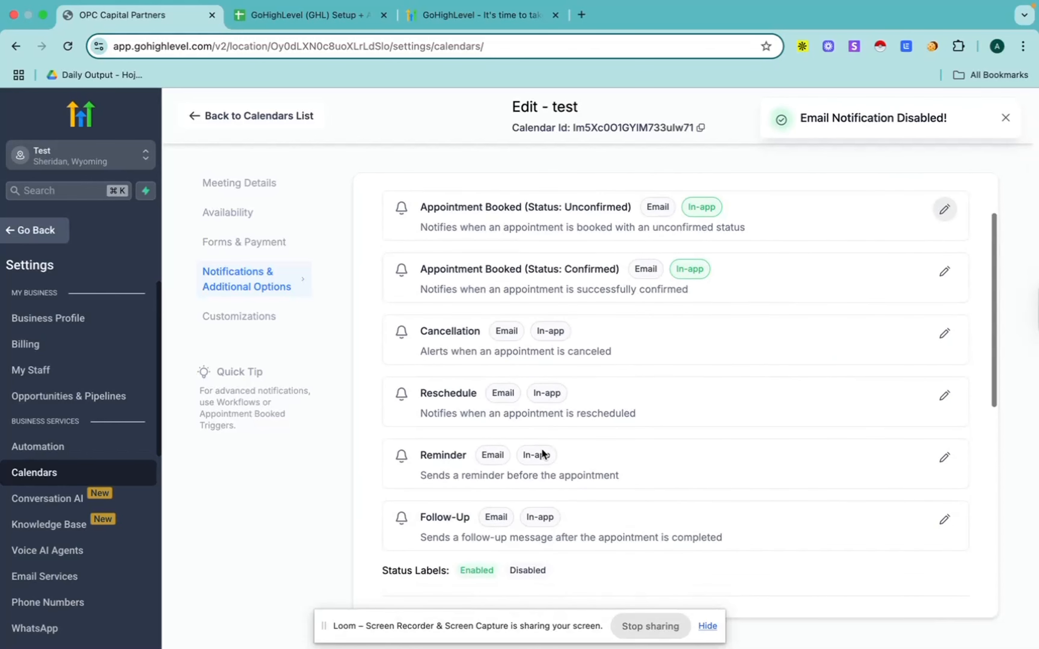
pyautogui.scroll(3, 594, 331)
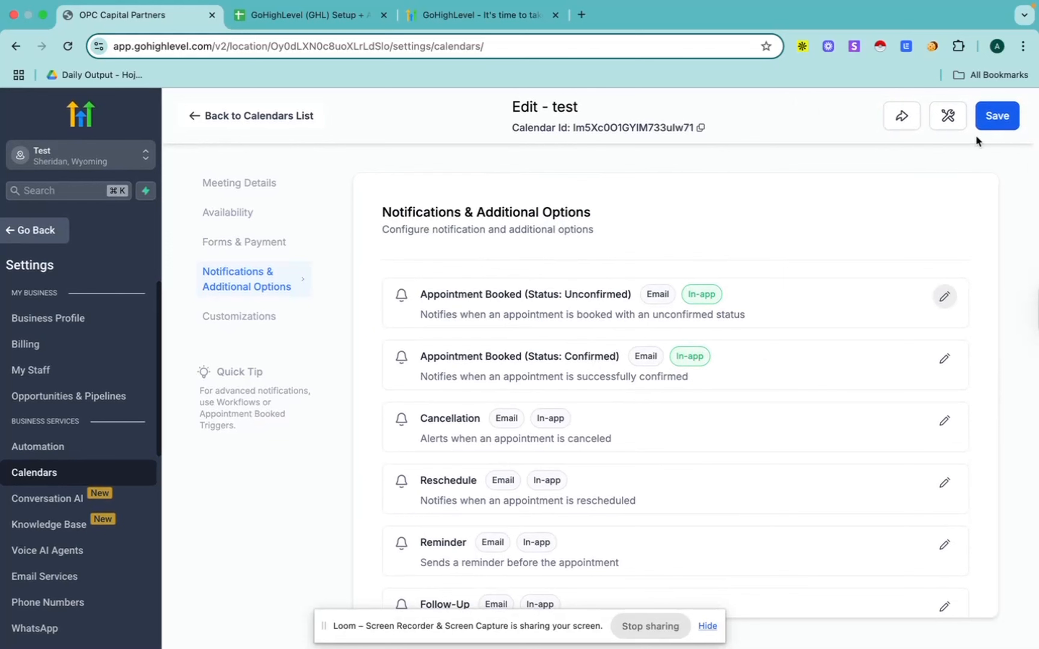
pyautogui.click(999, 118)
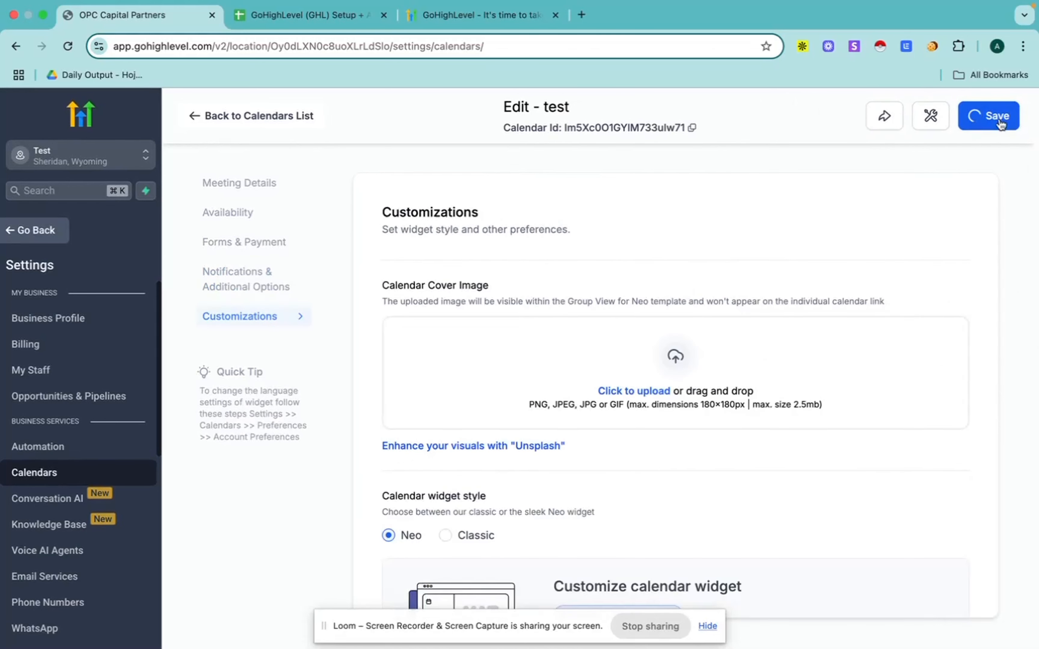
# Step: Copy the test calendar's permanent link from its sharing options and open it in a new browser tab
pyautogui.click(901, 117)
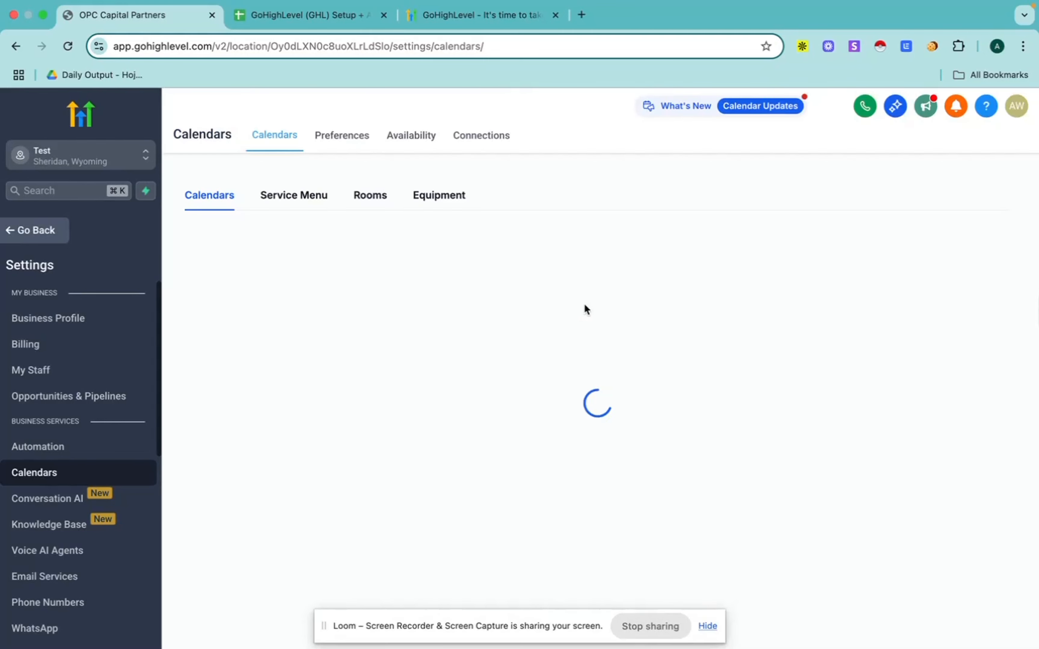
pyautogui.scroll(-2, 706, 423)
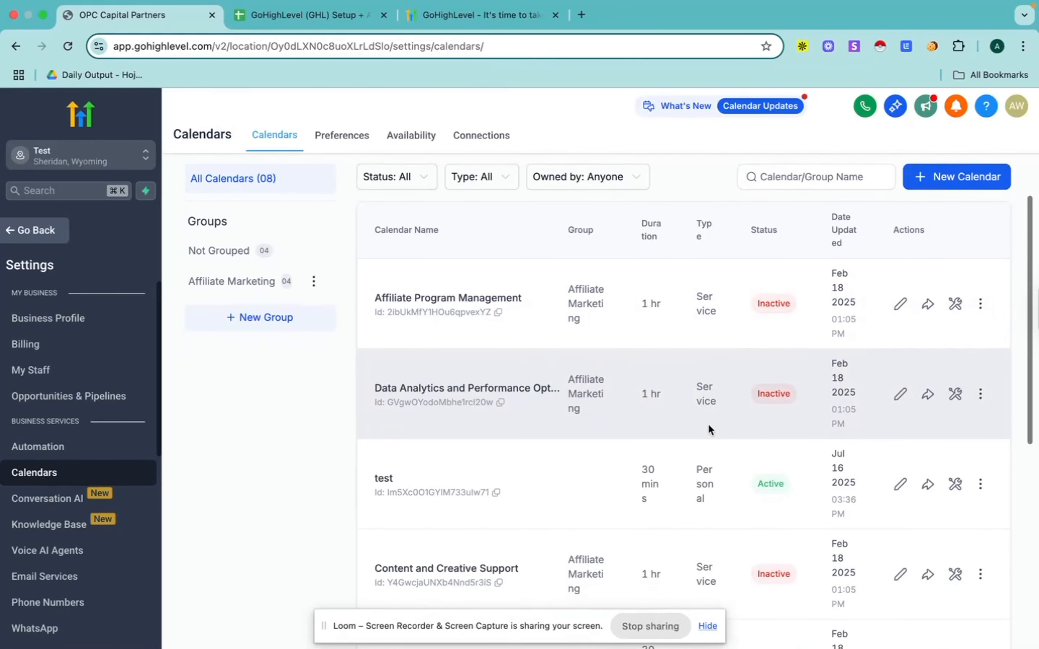
pyautogui.click(927, 485)
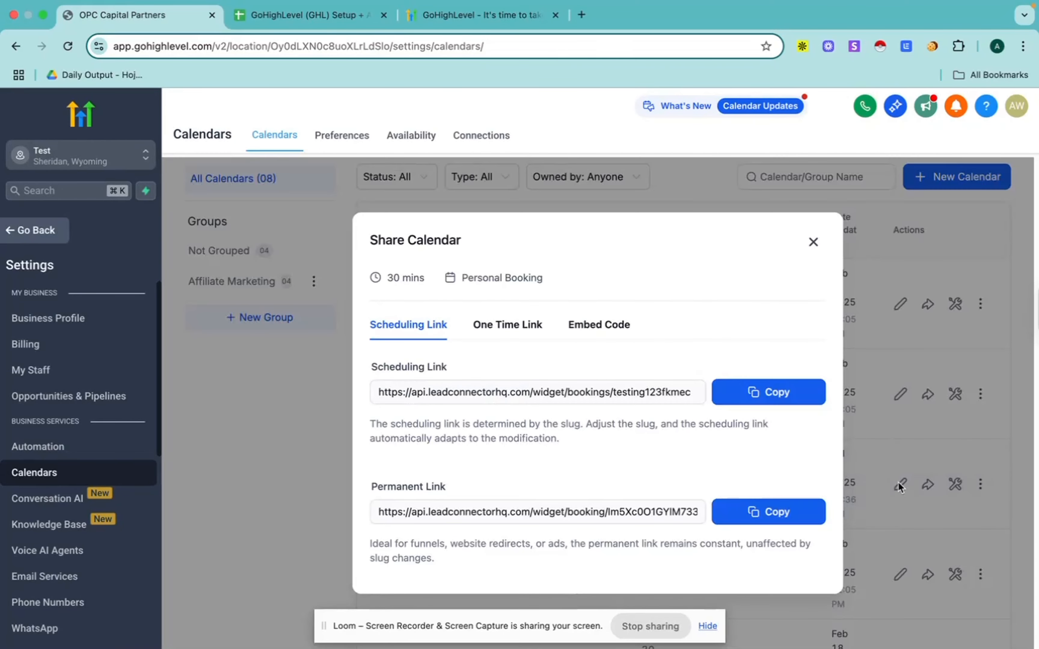
pyautogui.click(799, 518)
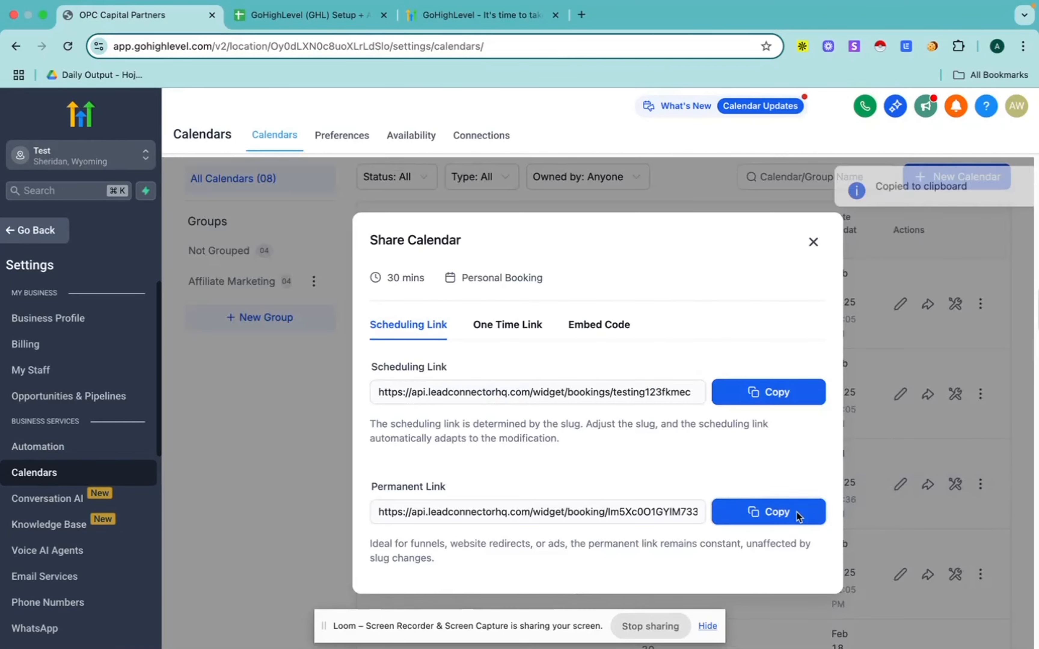
pyautogui.click(581, 15)
pyautogui.press('super+v')
pyautogui.press('Return')
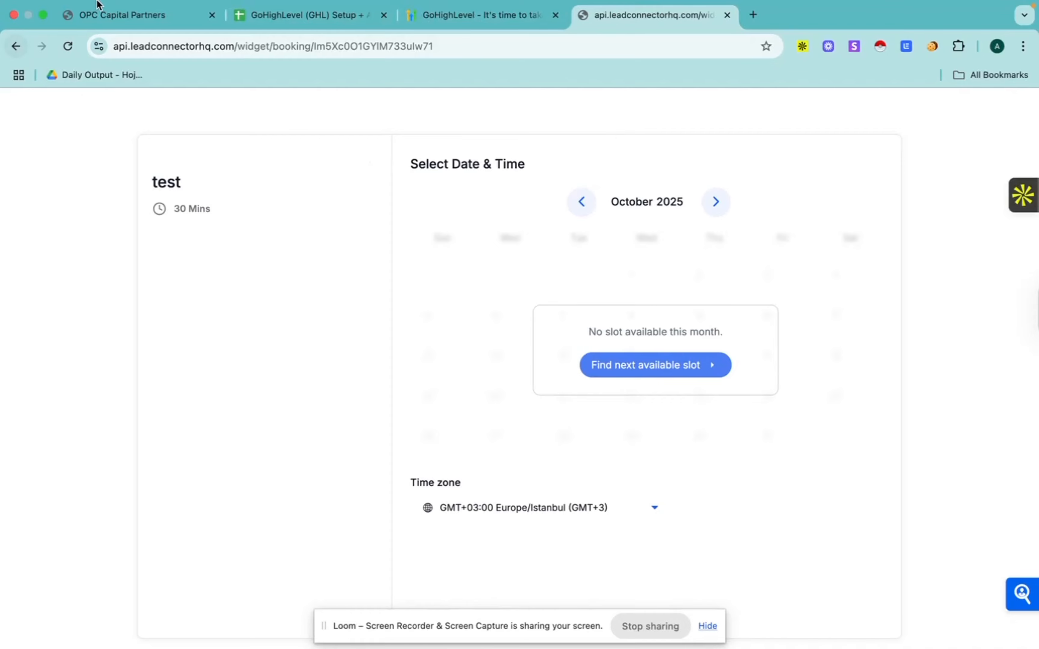
# Step: Return to the calendars list, dismiss the sharing dialog and open the test calendar's availability settings for editing
pyautogui.click(124, 15)
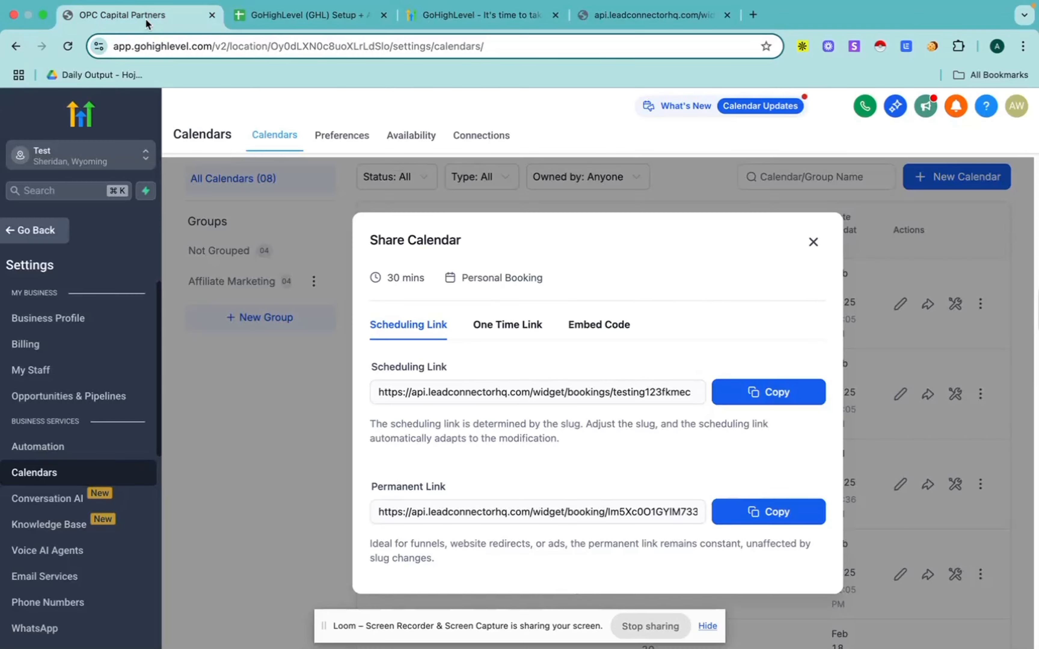
pyautogui.click(812, 241)
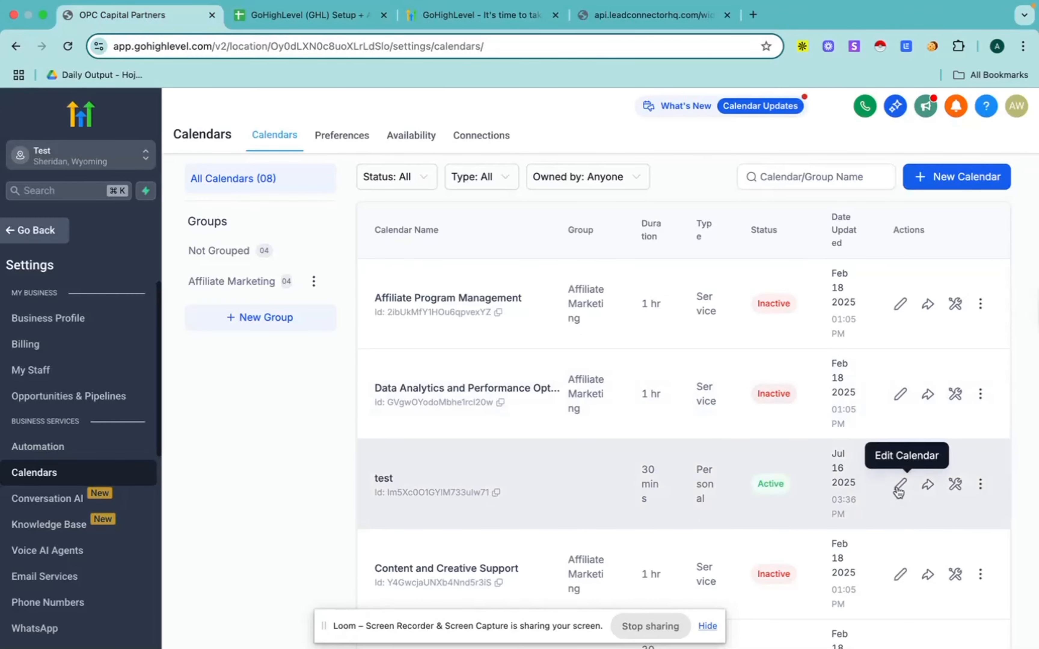
pyautogui.click(898, 485)
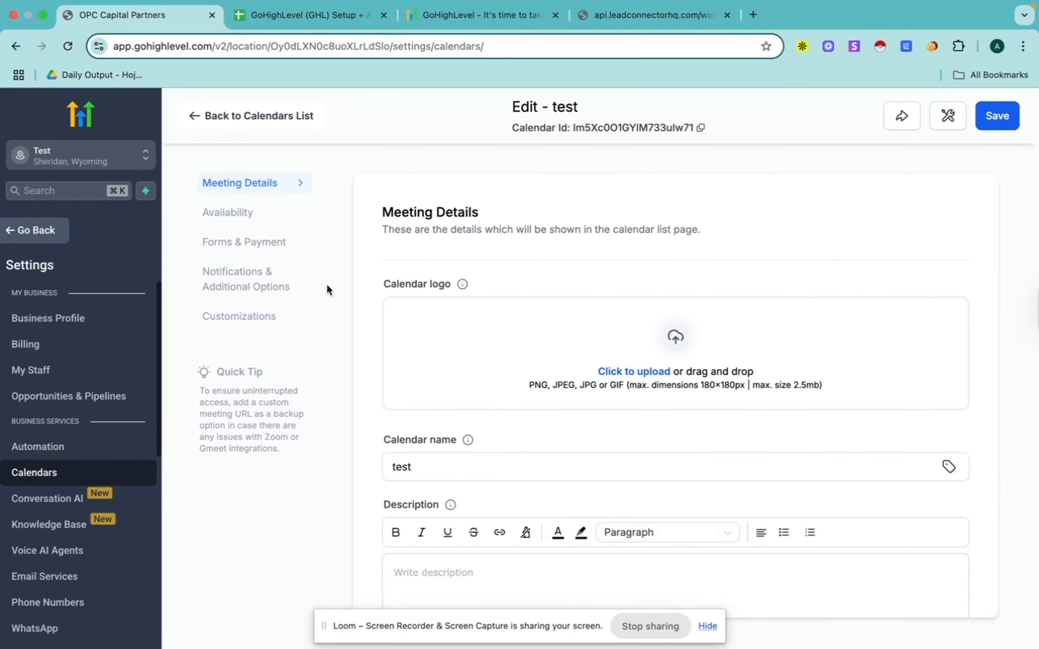
pyautogui.click(230, 214)
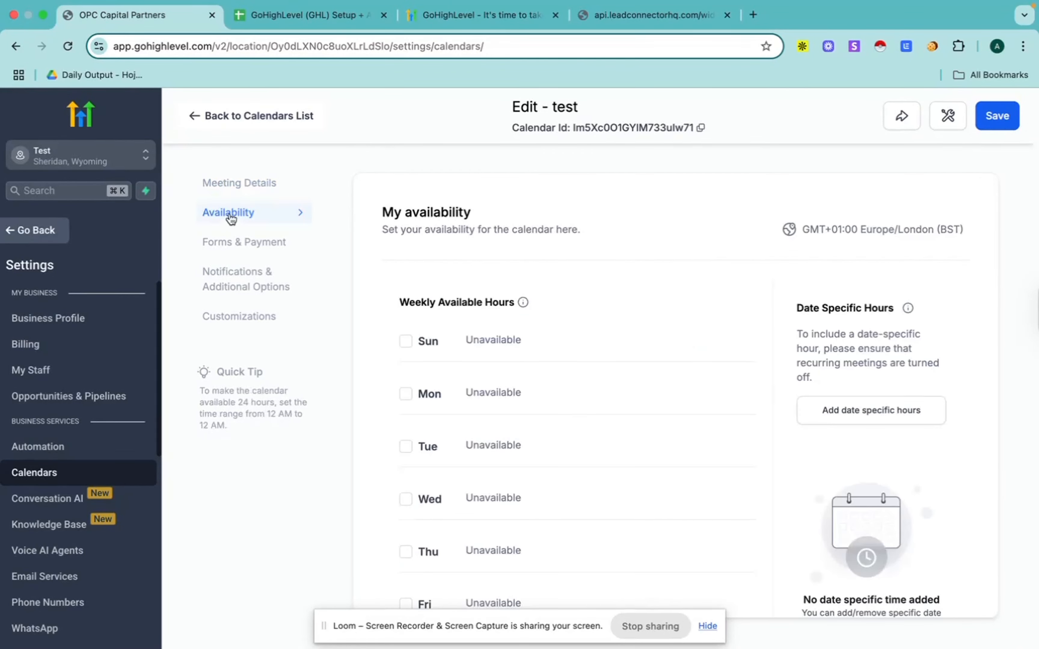
# Step: Add date-specific hours on July 21, 2025 from 08:00 AM to 09:00 AM and save the test calendar
pyautogui.click(841, 413)
pyautogui.click(532, 364)
pyautogui.click(614, 508)
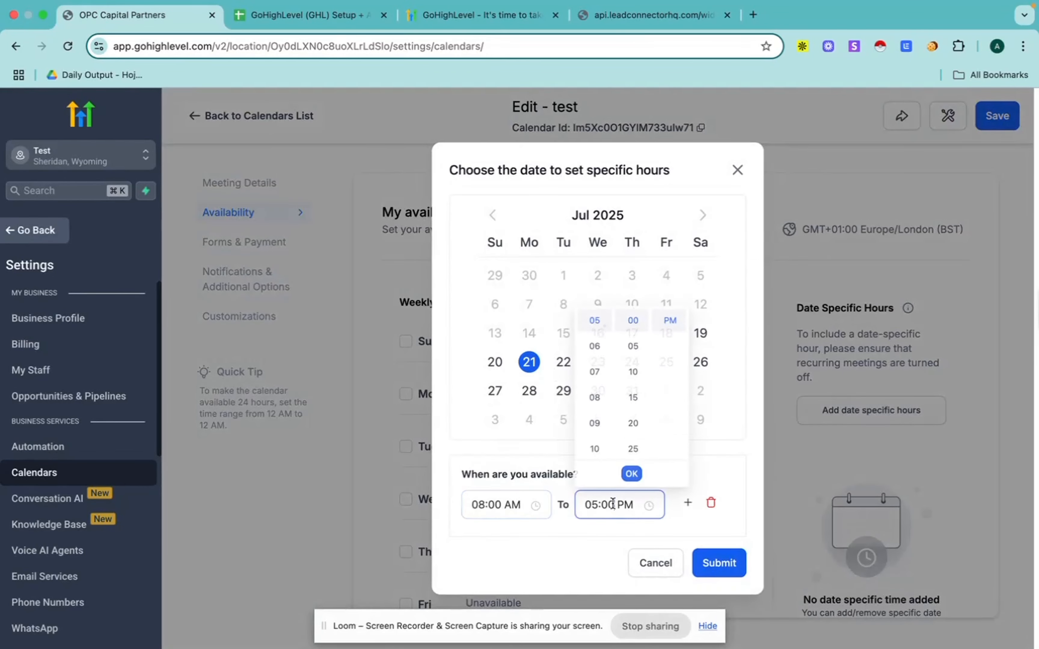
pyautogui.click(670, 321)
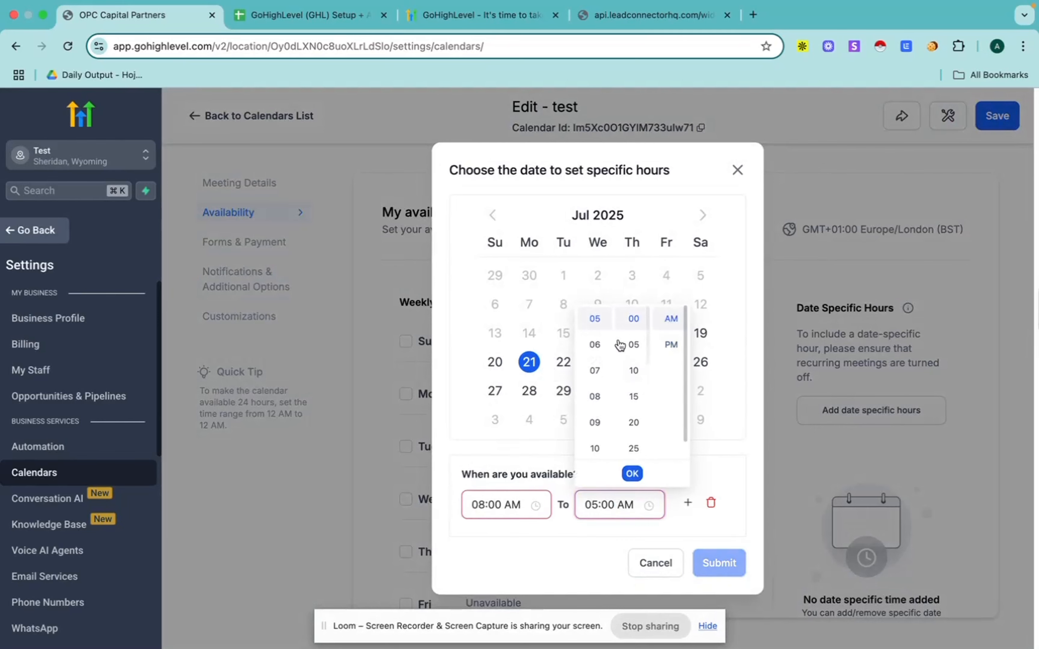
pyautogui.click(594, 423)
pyautogui.click(720, 574)
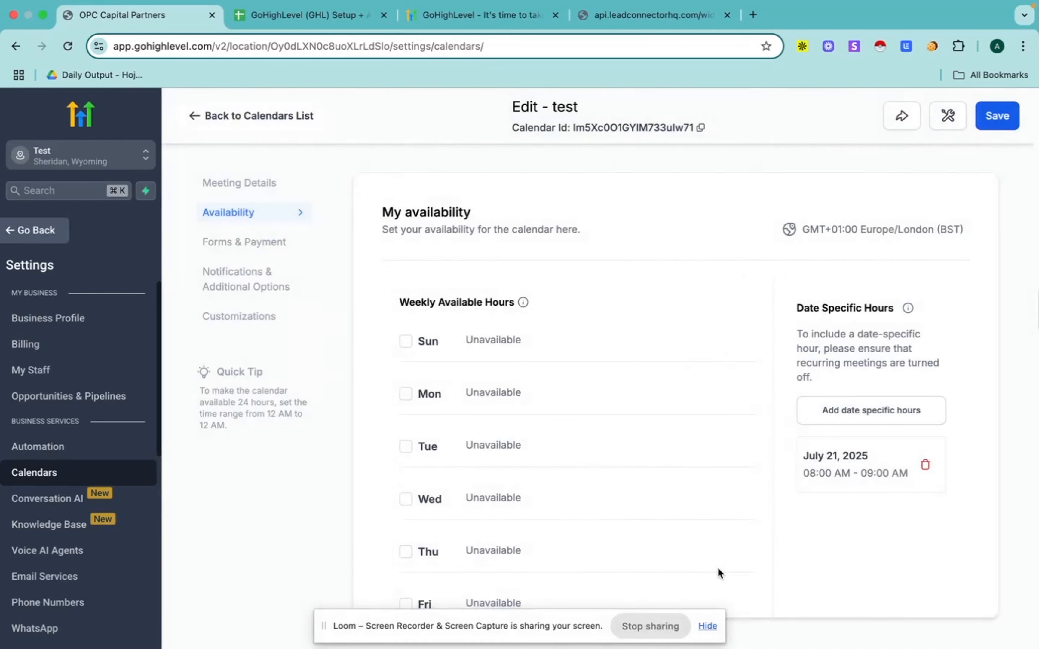
pyautogui.click(996, 115)
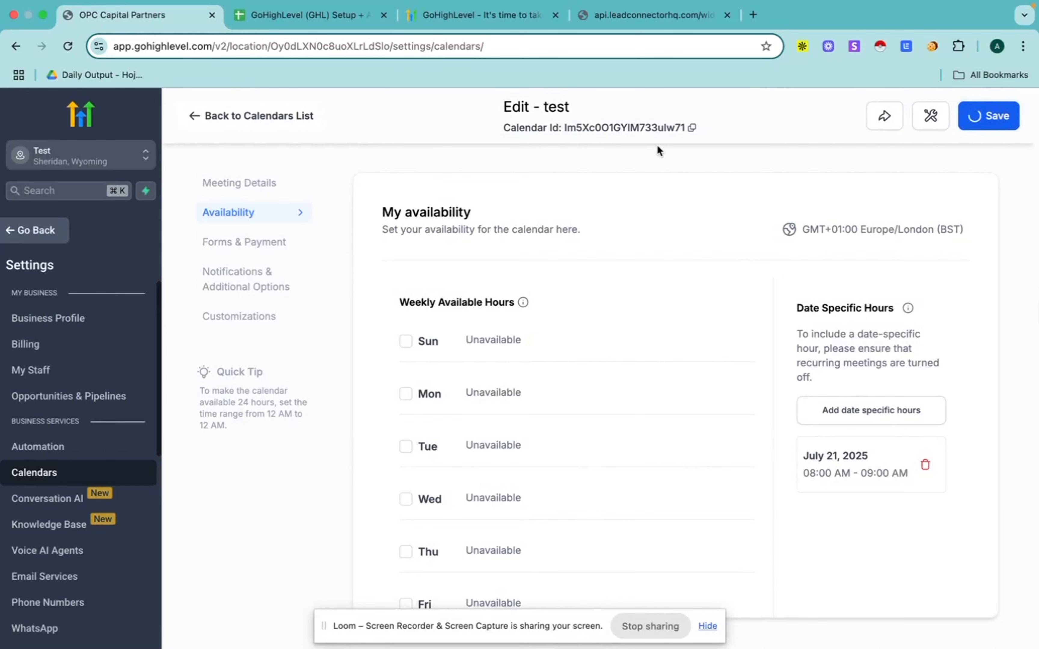
# Step: Reload the test calendar's public booking page and check the bookable times on July 21, 2025
pyautogui.click(650, 18)
pyautogui.click(67, 46)
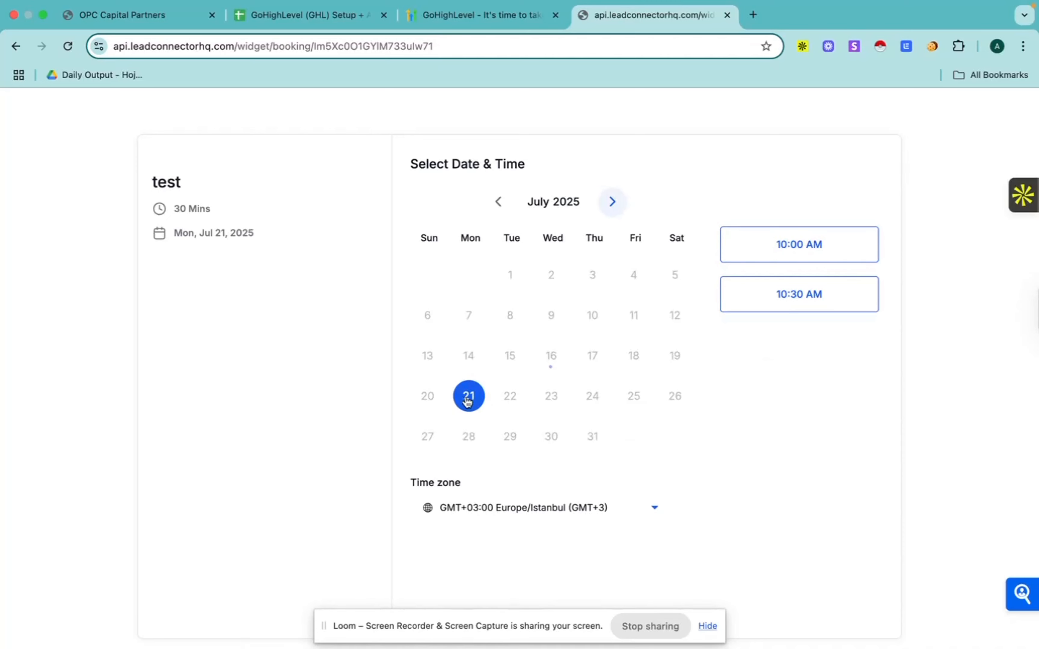
# Step: Close the public booking page and review the test calendar's meeting details, including its custom URL, team member and meeting location
pyautogui.click(727, 15)
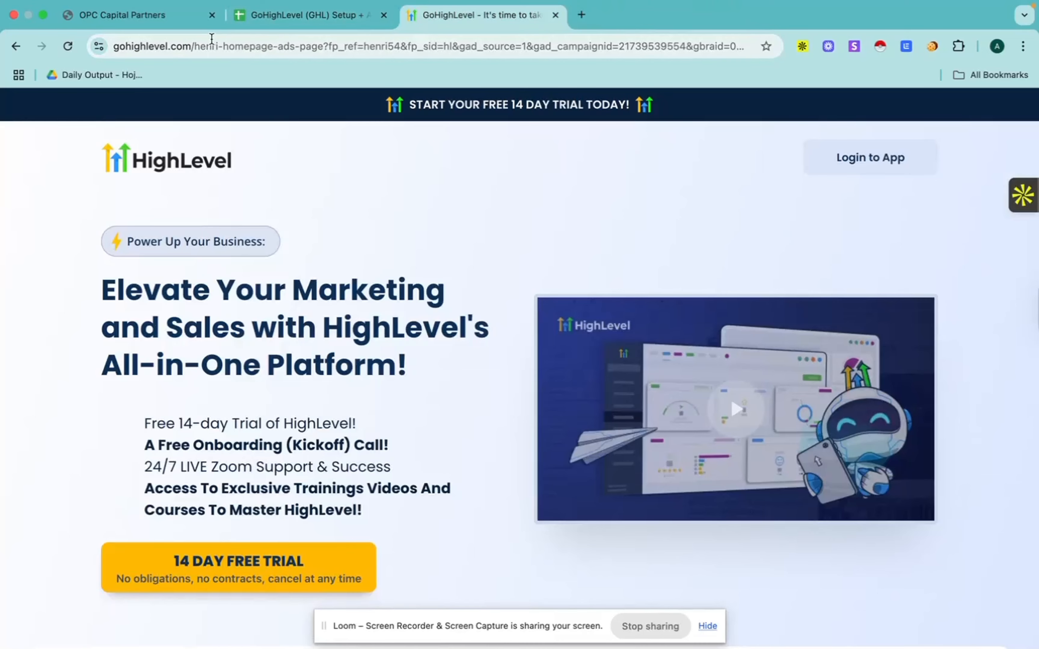
pyautogui.click(135, 21)
pyautogui.click(34, 227)
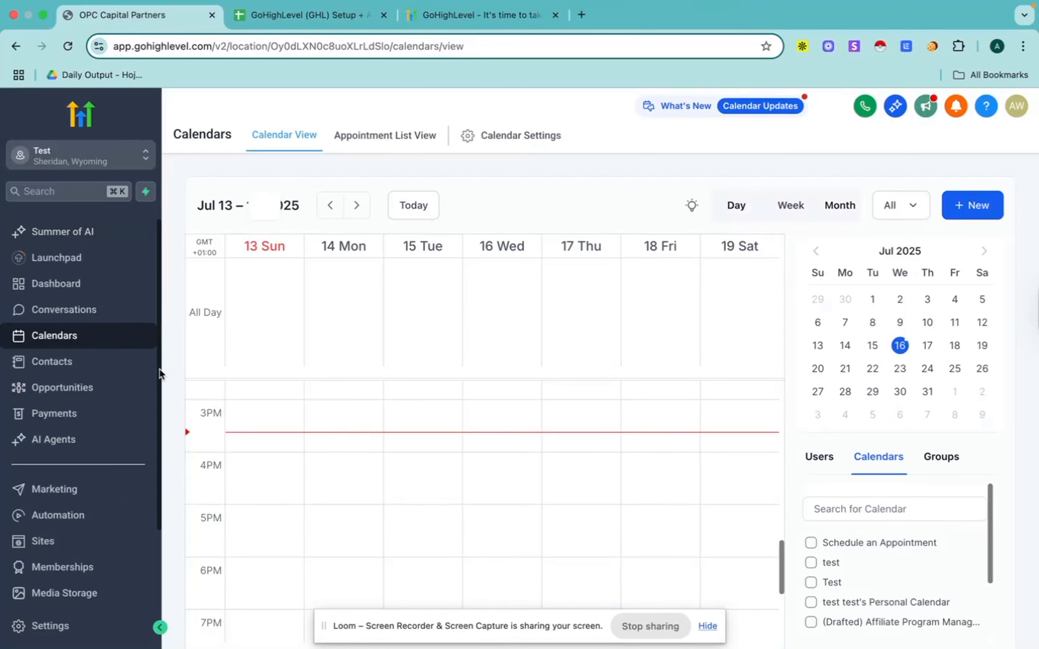
pyautogui.click(520, 135)
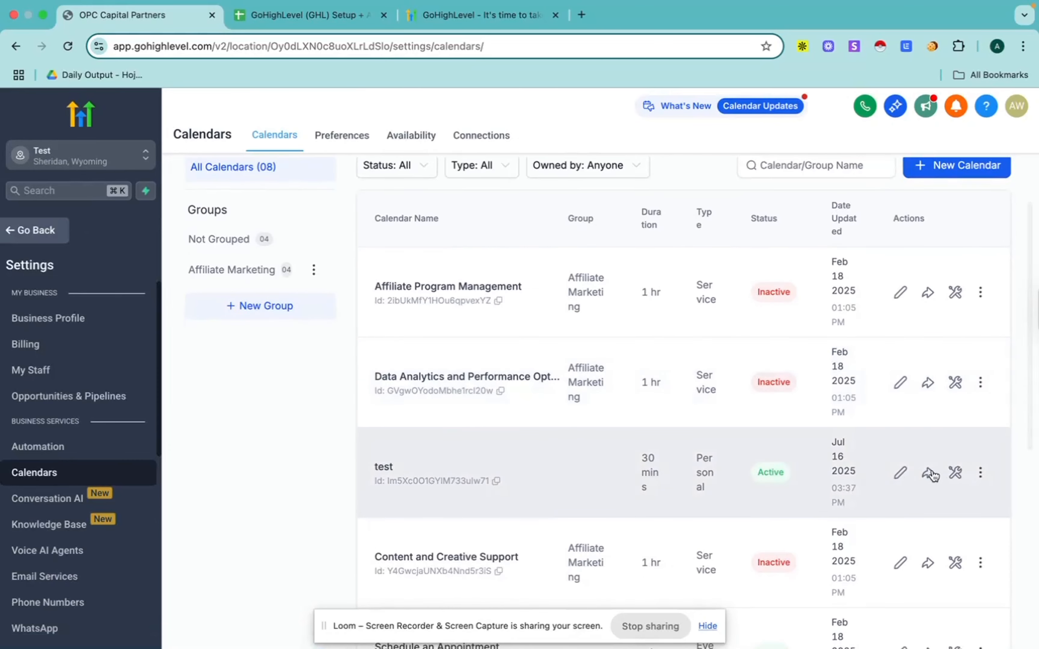
pyautogui.click(900, 470)
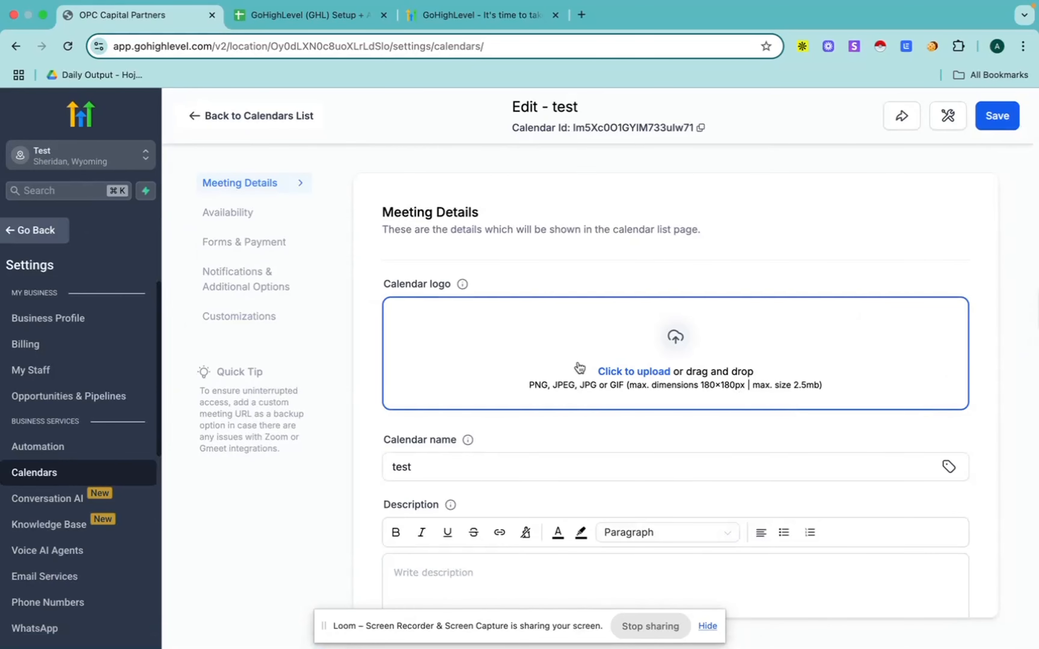
pyautogui.scroll(-5, 554, 364)
pyautogui.scroll(-8, 555, 374)
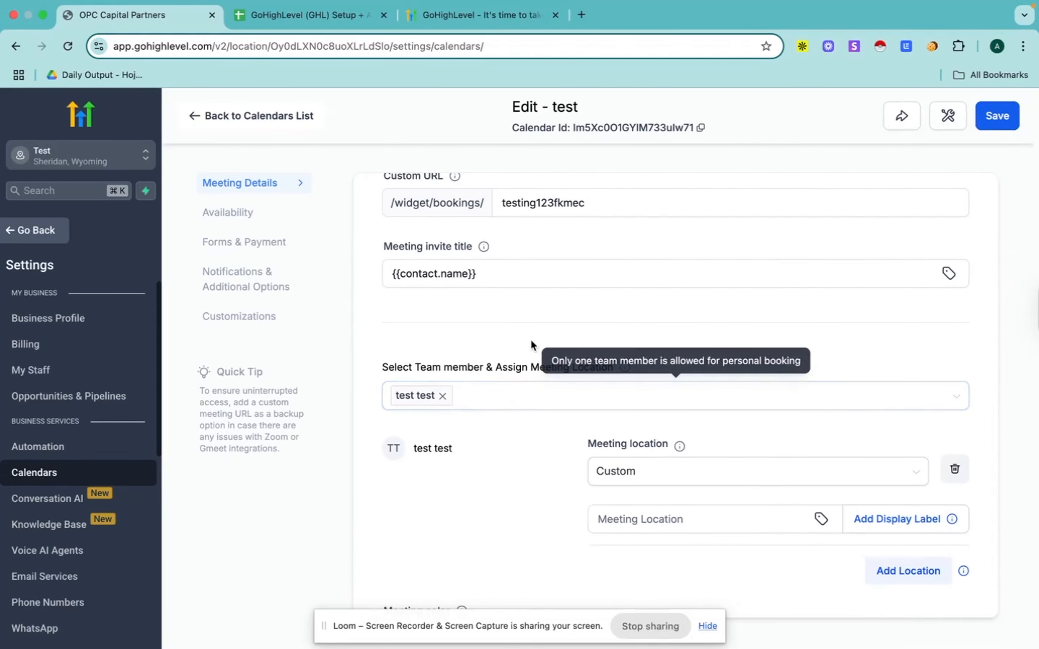
pyautogui.scroll(2, 531, 343)
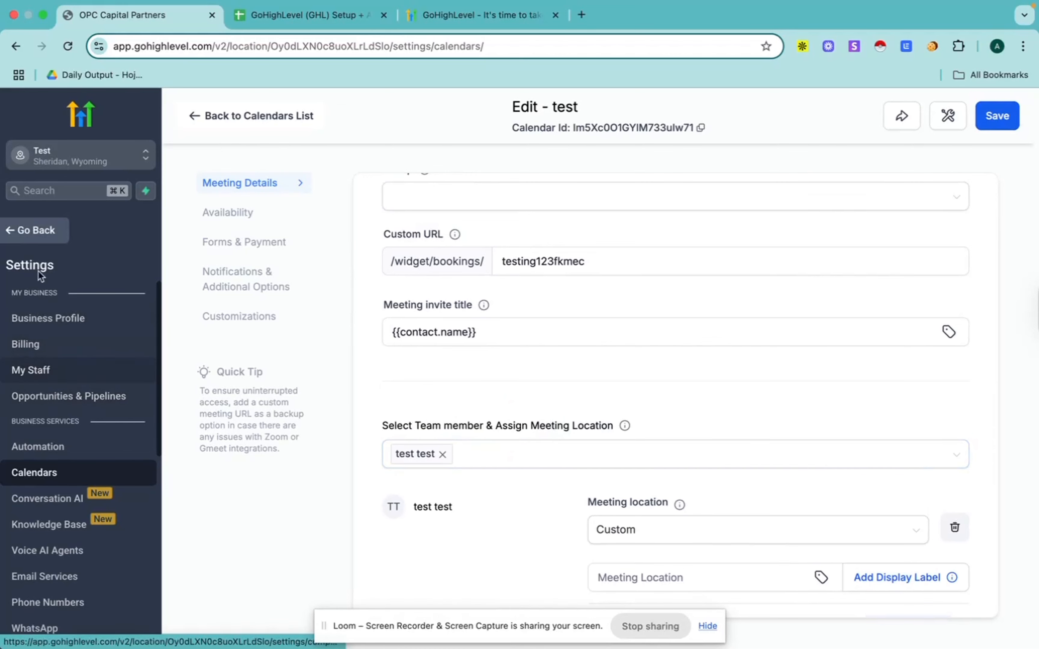
# Step: Open the sub-account's My Staff settings, start adding a user and examine the user info fields
pyautogui.click(30, 231)
pyautogui.scroll(-2, 55, 447)
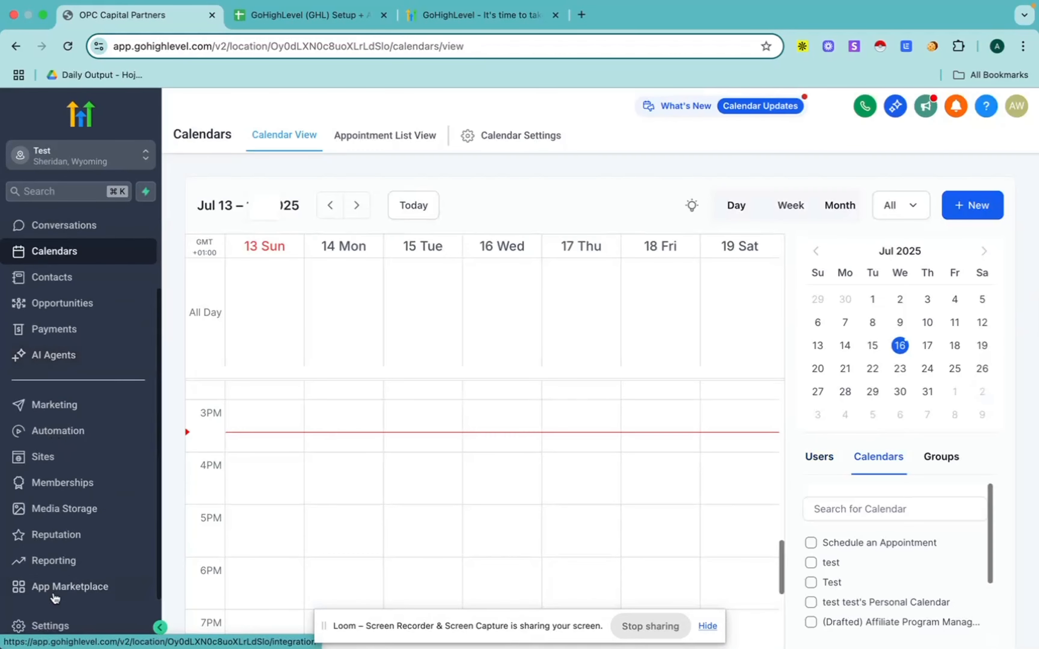
pyautogui.click(60, 629)
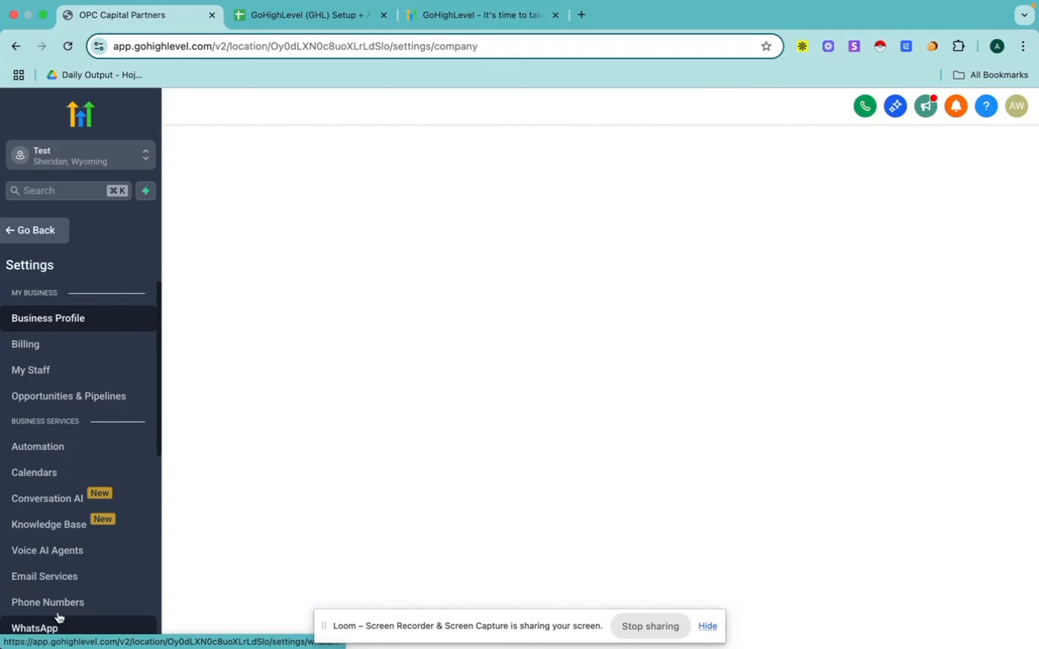
pyautogui.click(33, 374)
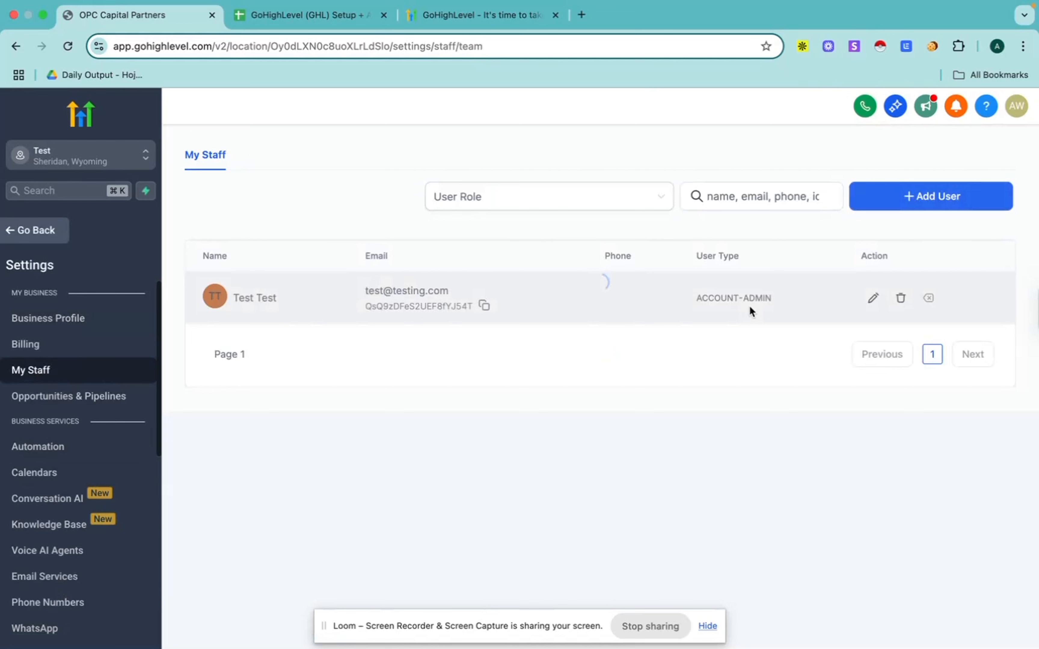
pyautogui.click(925, 200)
pyautogui.scroll(-4, 463, 339)
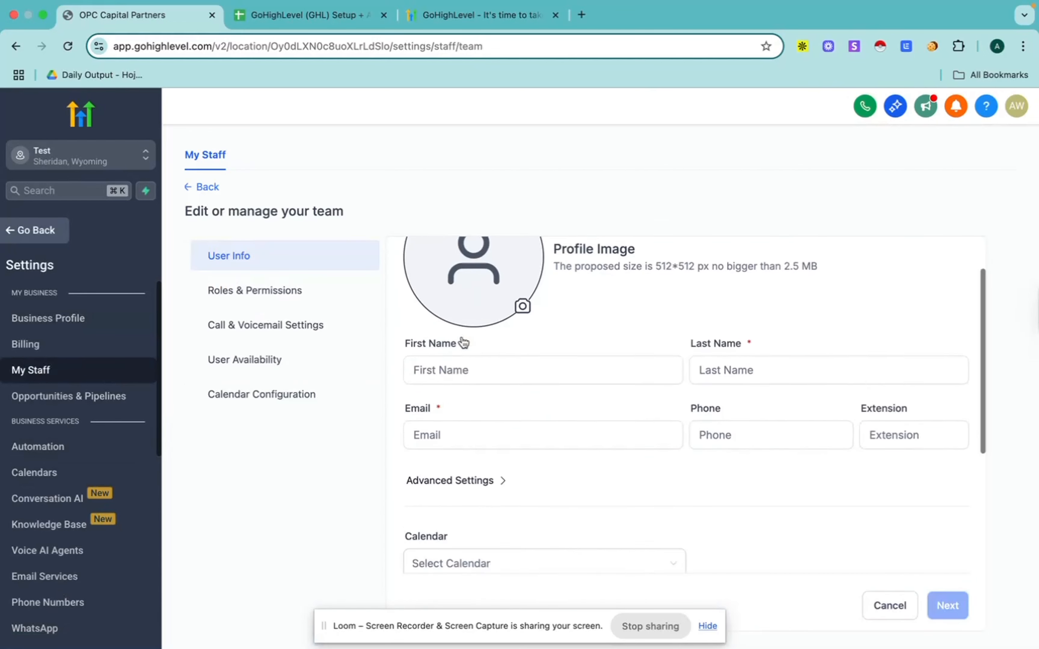
pyautogui.scroll(-1, 429, 339)
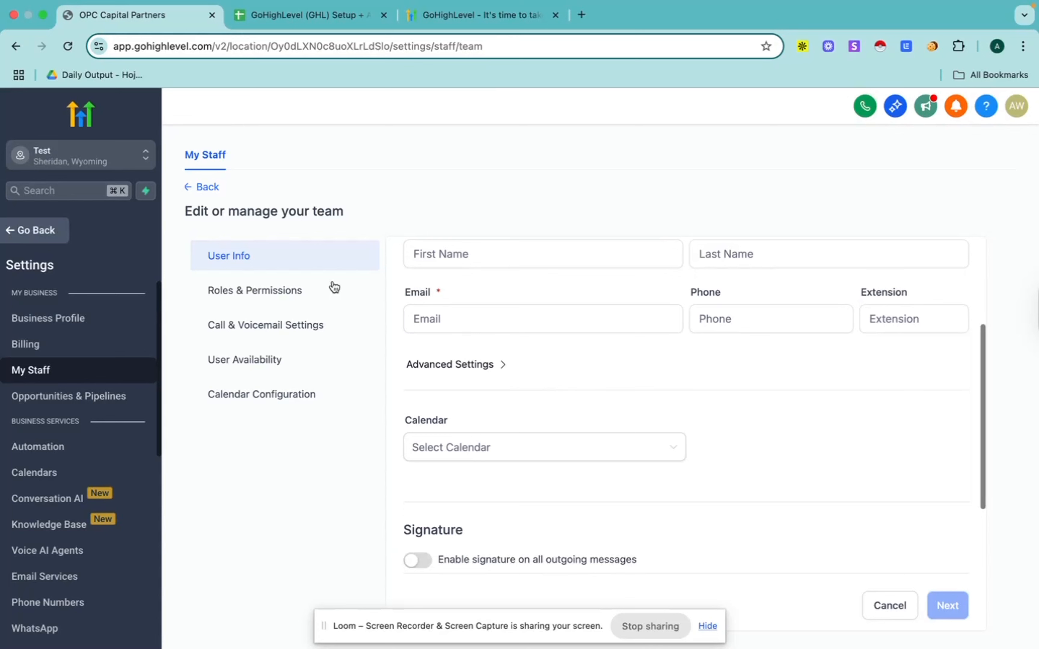
# Step: Examine the new user's roles and permissions, and return to the staff list without adding the user
pyautogui.click(275, 297)
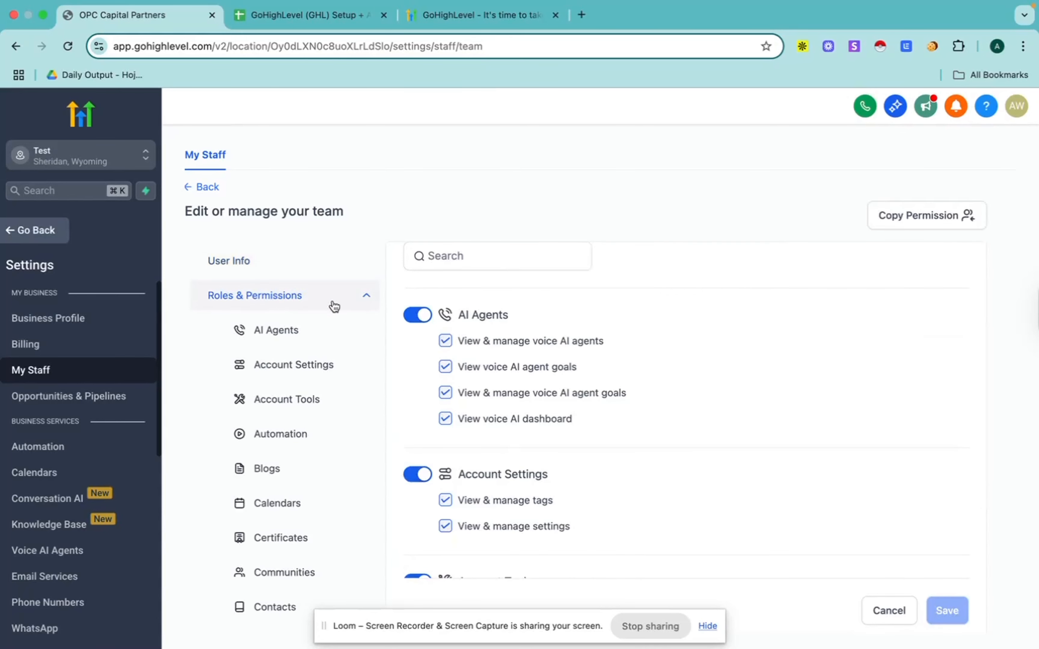
pyautogui.click(365, 297)
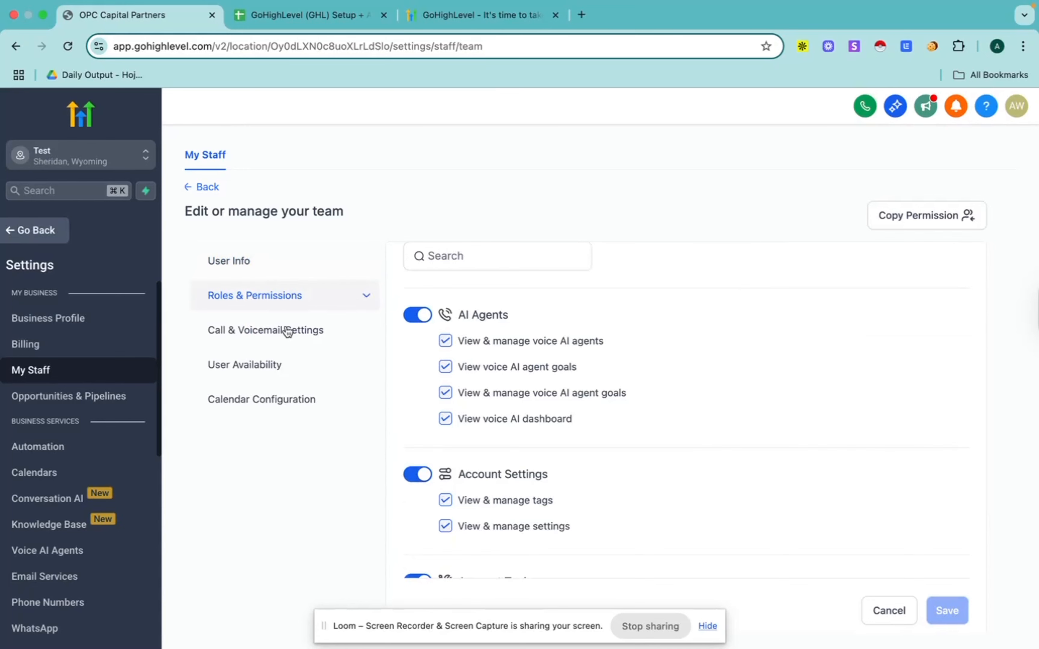
pyautogui.scroll(5, 670, 452)
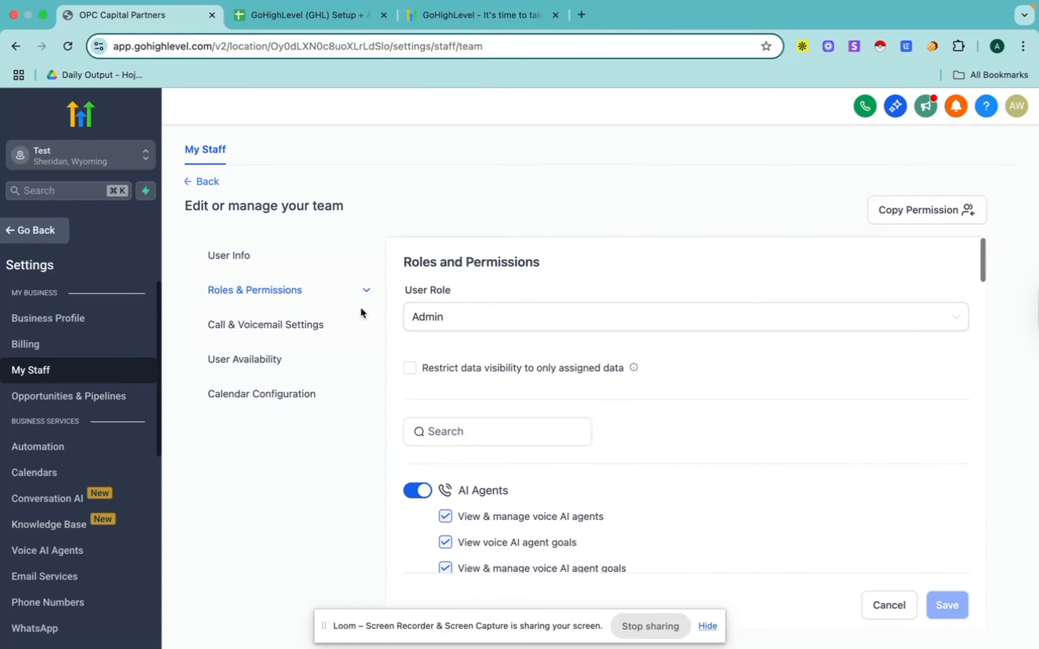
pyautogui.click(205, 180)
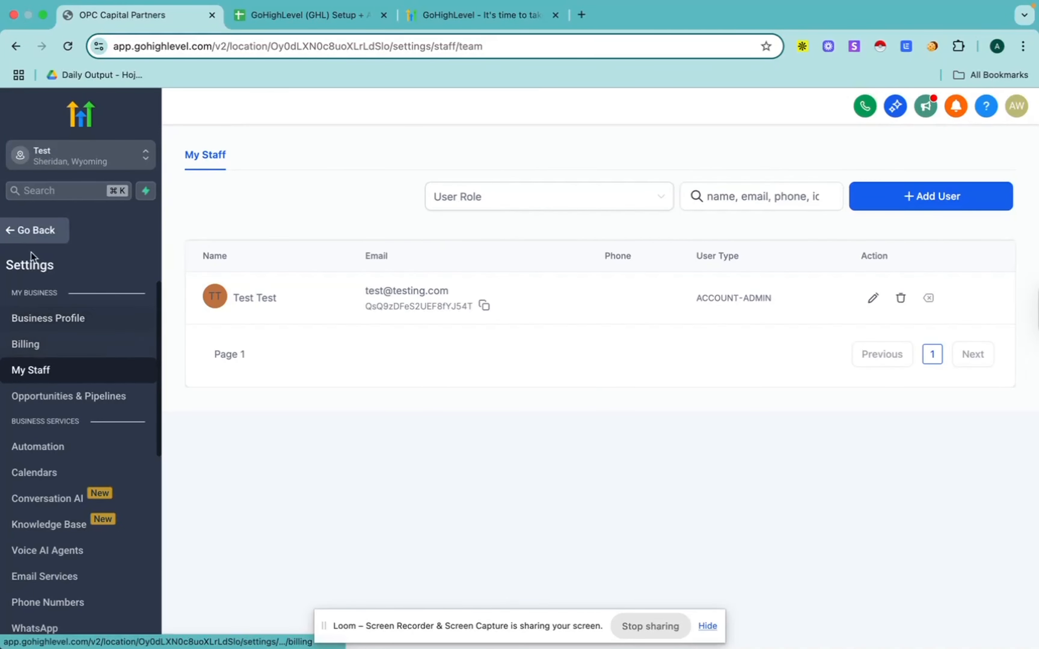
# Step: Leave the settings, view the contacts list and open the opportunities board
pyautogui.click(31, 234)
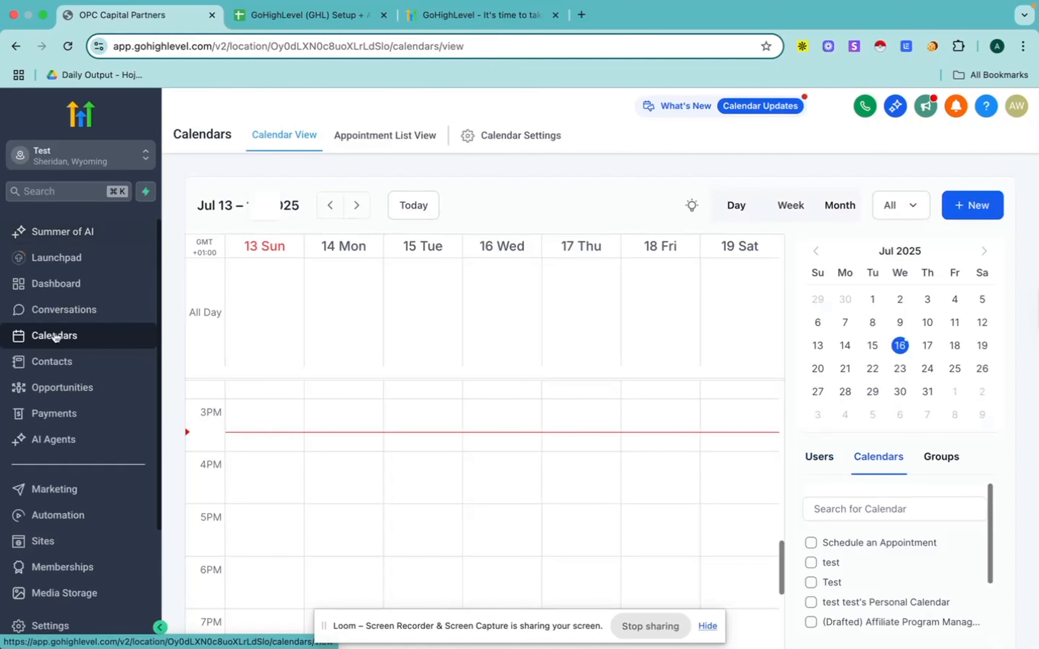
pyautogui.click(56, 364)
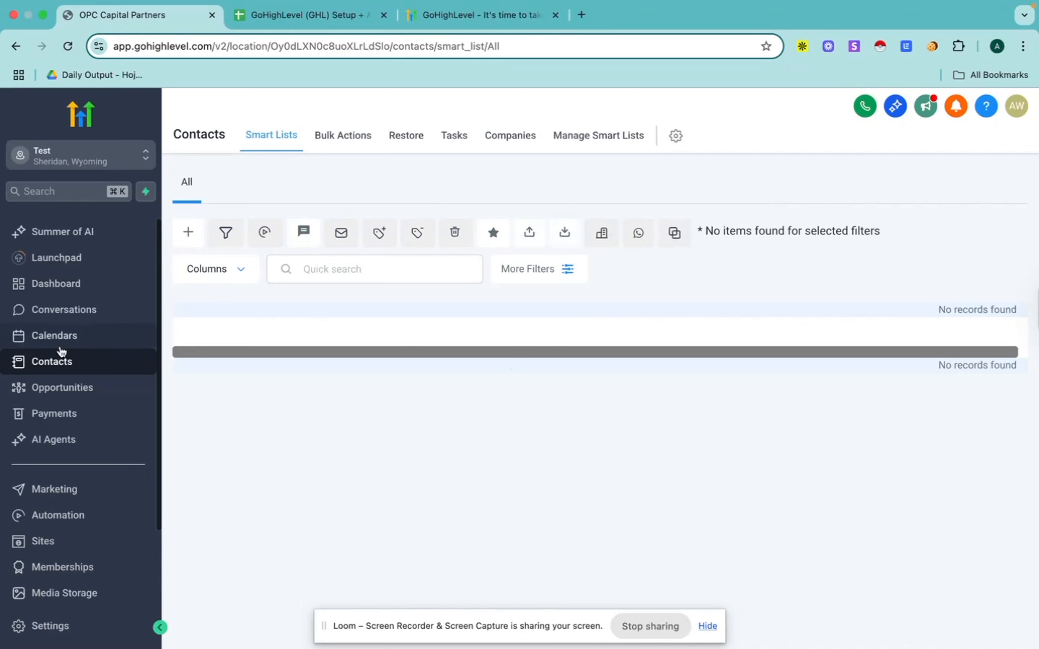
pyautogui.click(63, 389)
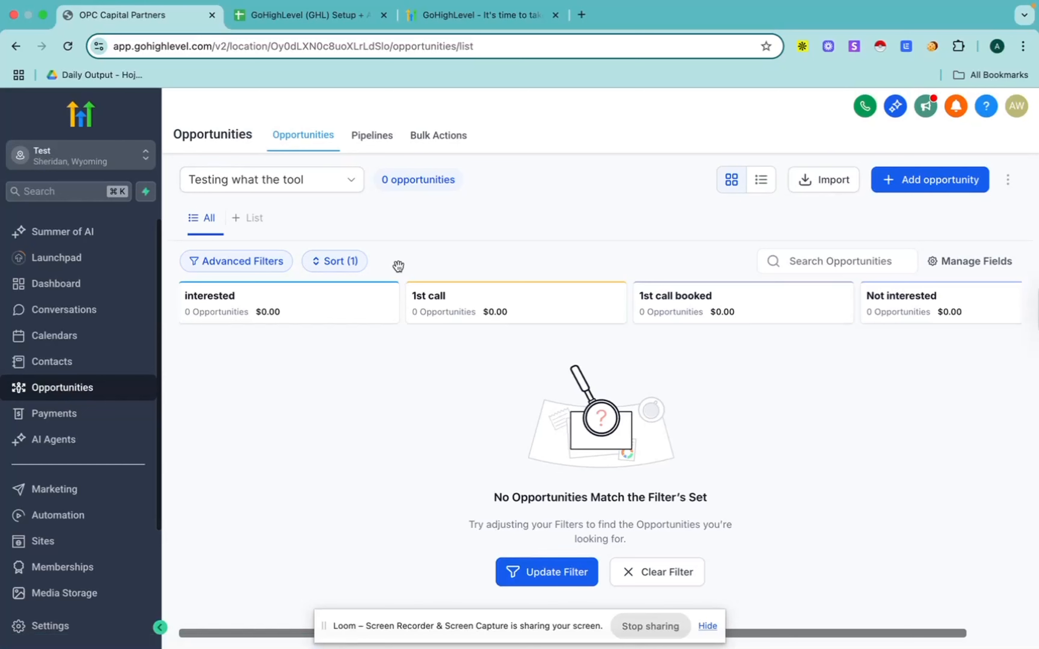
# Step: Switch the opportunities board to the Test pipeline and back to Testing what the tool, and look over its stages
pyautogui.click(330, 184)
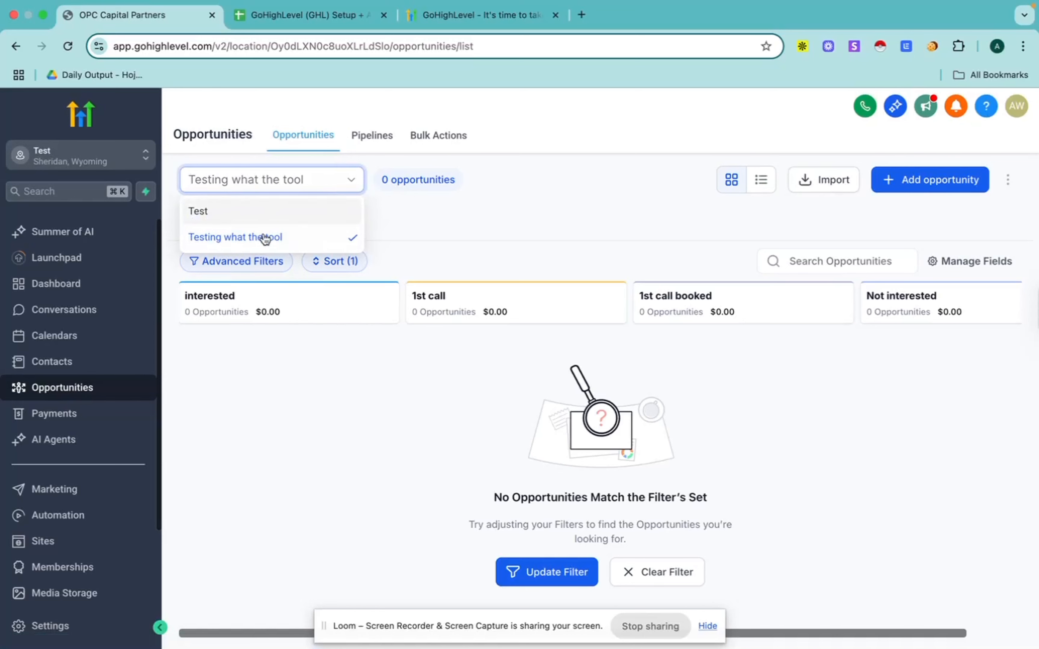
pyautogui.click(276, 216)
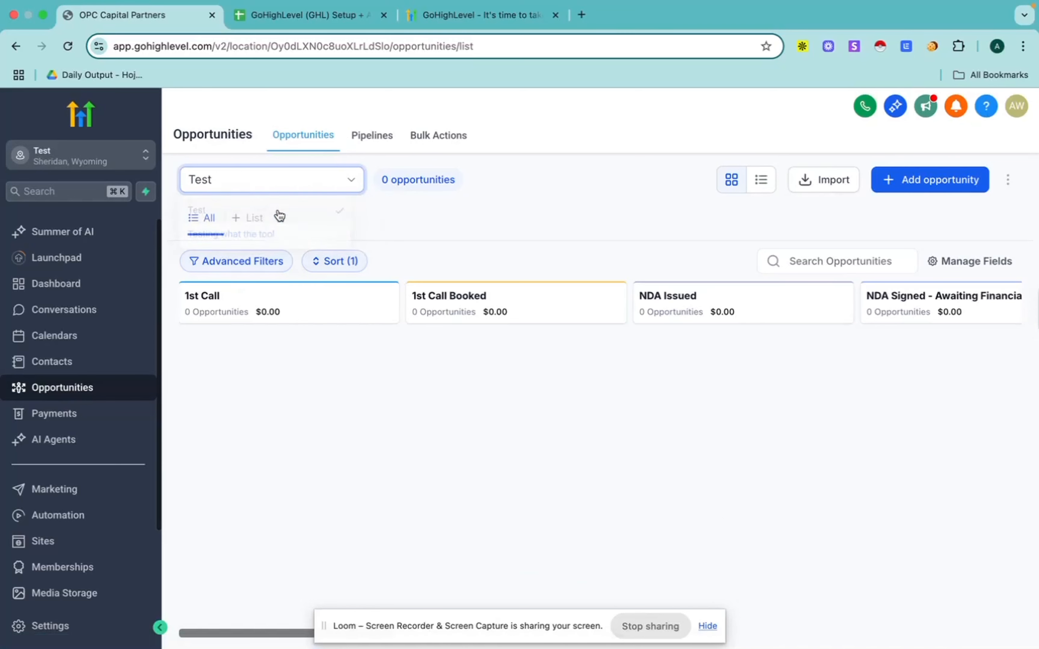
pyautogui.click(312, 182)
pyautogui.click(305, 234)
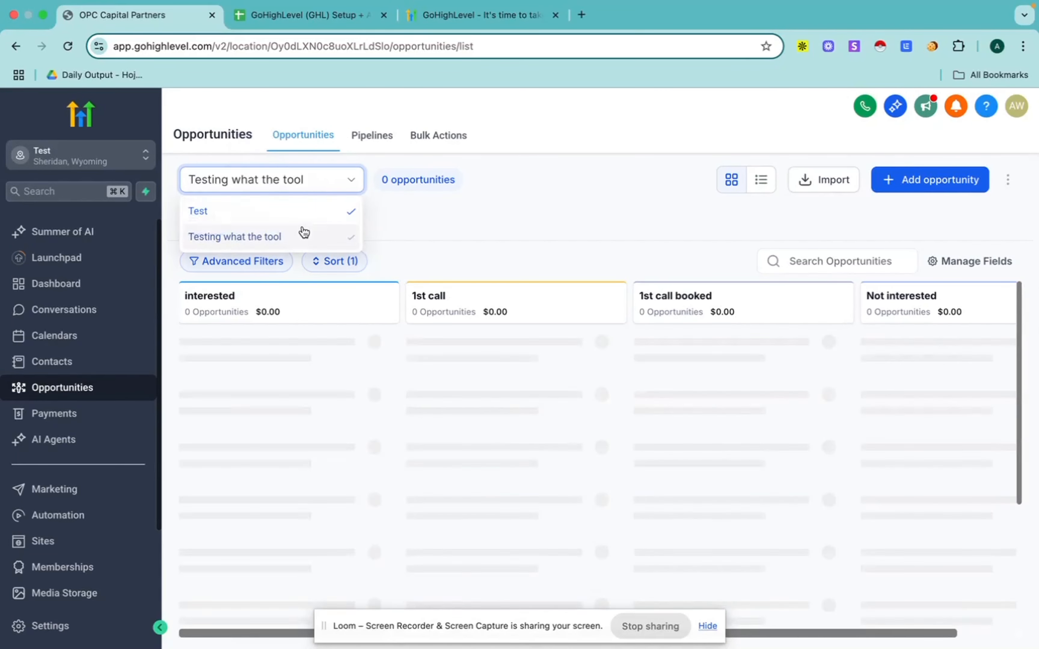
pyautogui.hscroll(2, 558, 415)
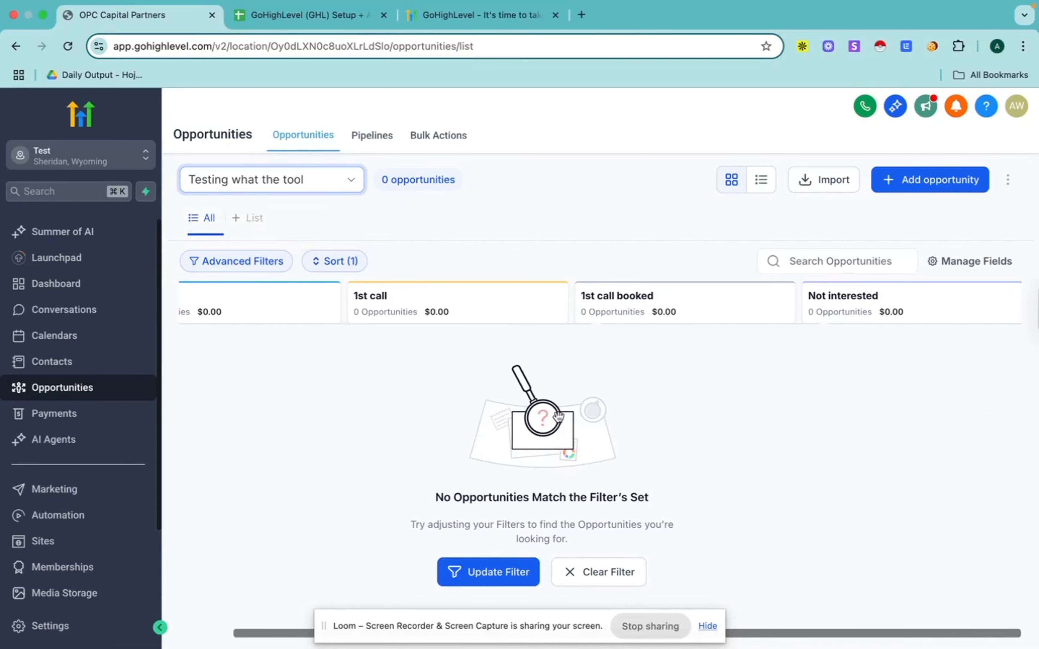
pyautogui.hscroll(-1, 558, 417)
pyautogui.hscroll(1, 558, 416)
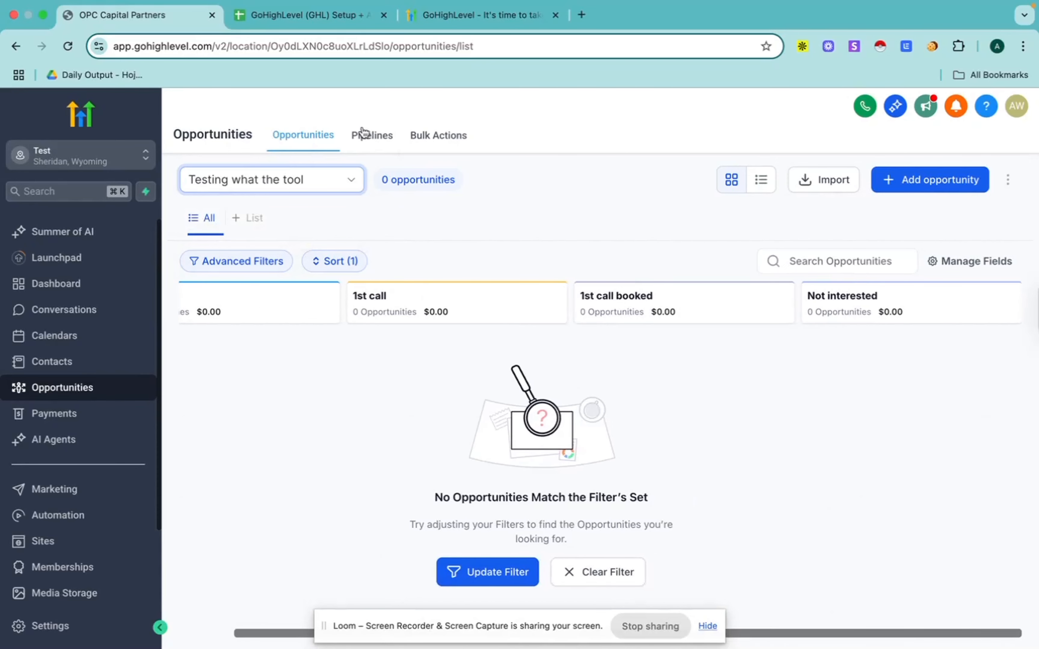
# Step: Try adding three blank stages to the Testing what the tool pipeline and deleting the last one, discard the edits and return to the opportunities board
pyautogui.click(366, 137)
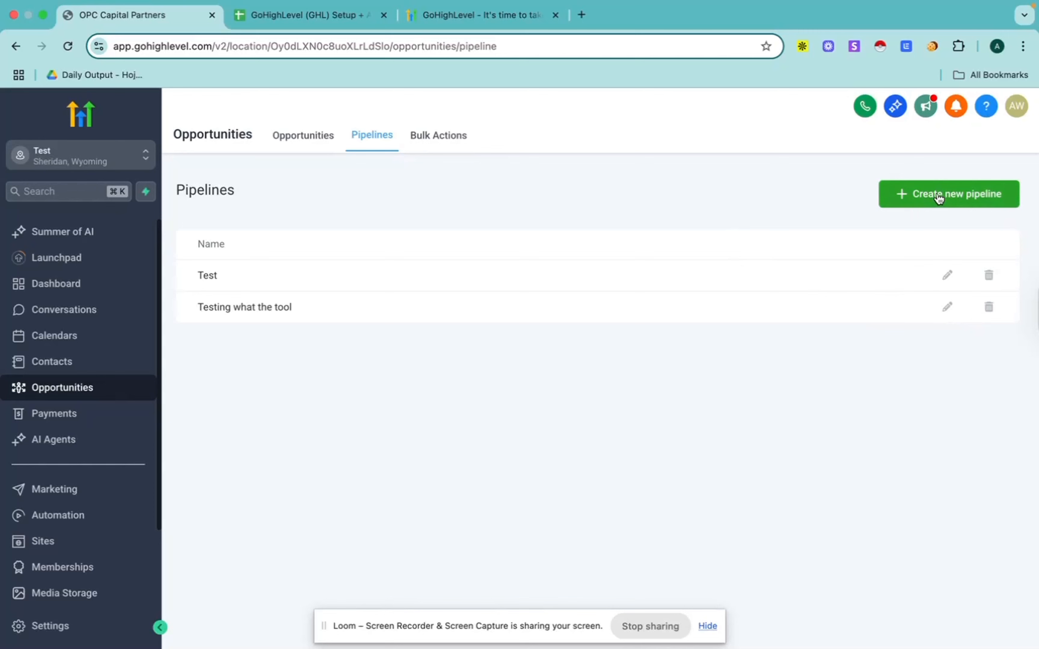
pyautogui.click(946, 306)
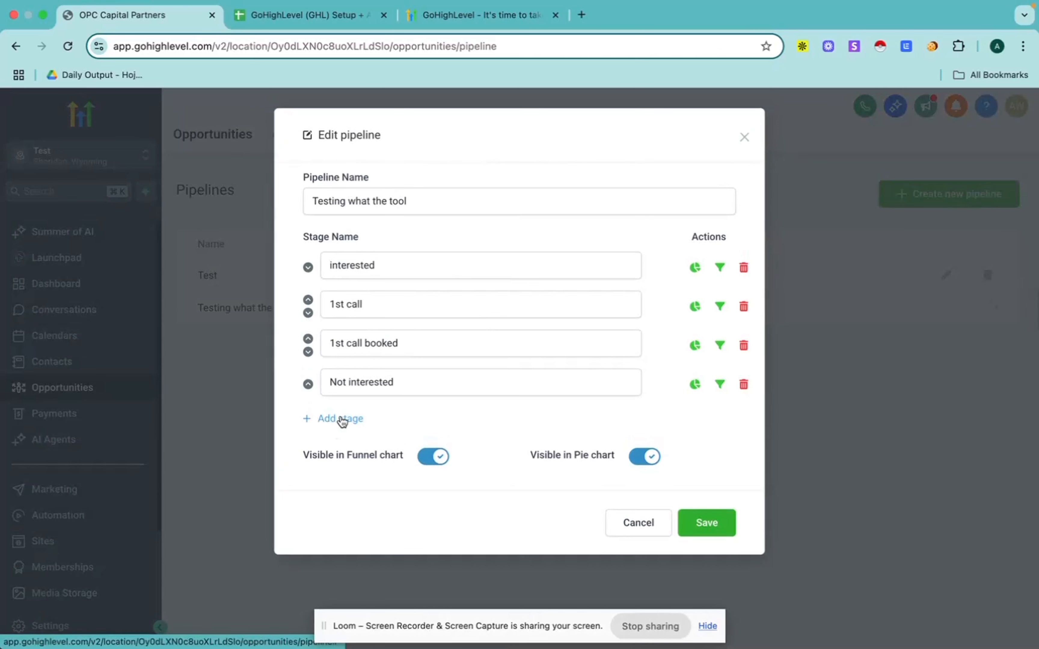
pyautogui.click(319, 420)
pyautogui.click(339, 457)
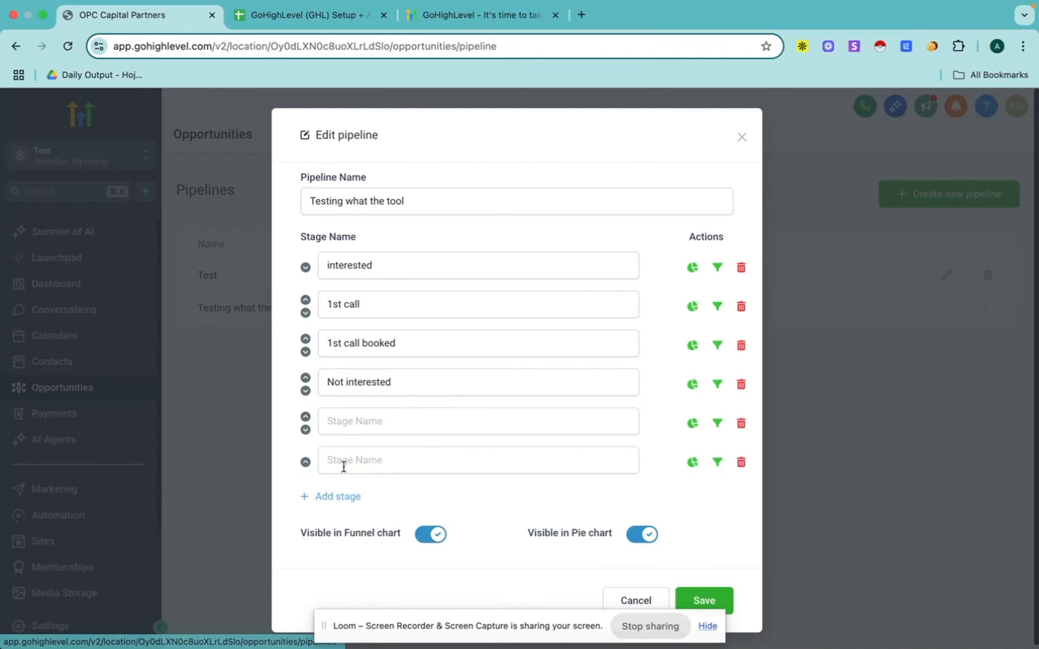
pyautogui.click(337, 496)
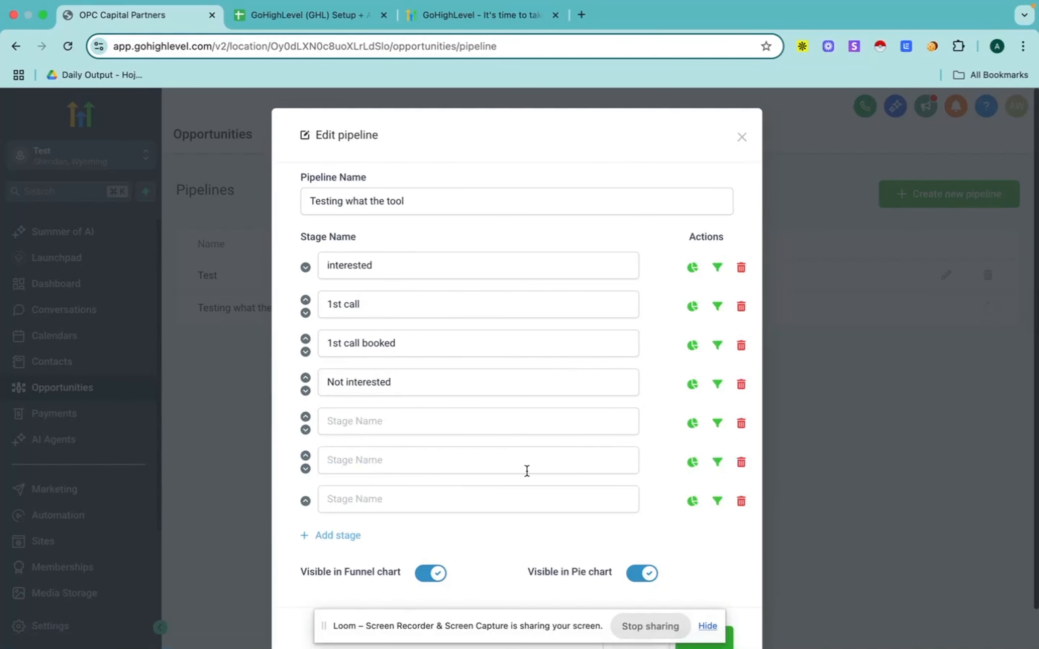
pyautogui.click(742, 502)
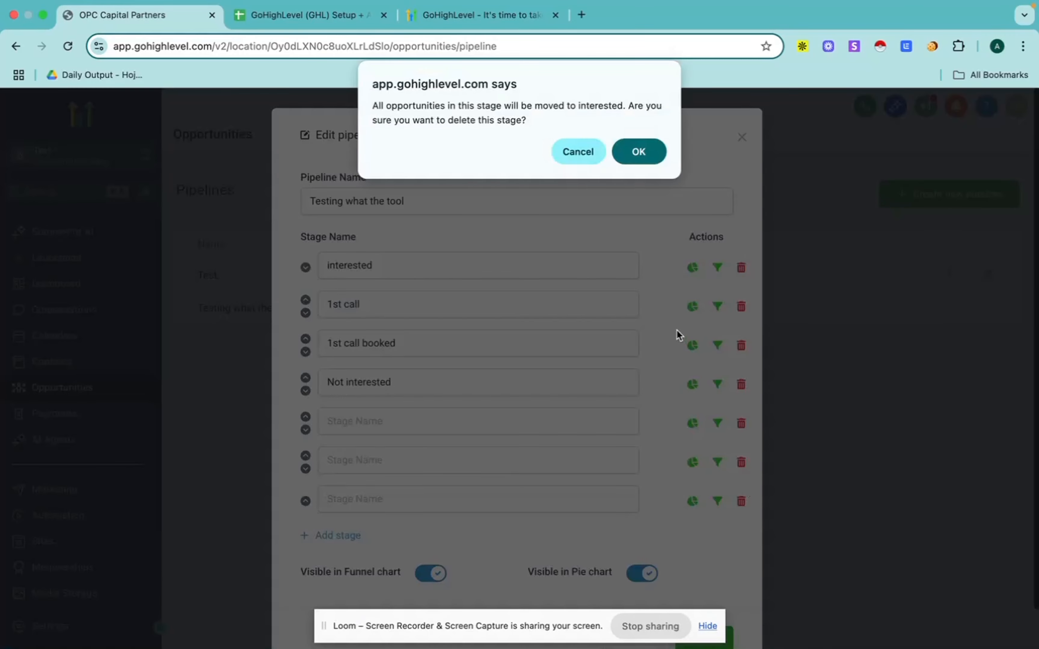
pyautogui.click(638, 152)
pyautogui.click(742, 138)
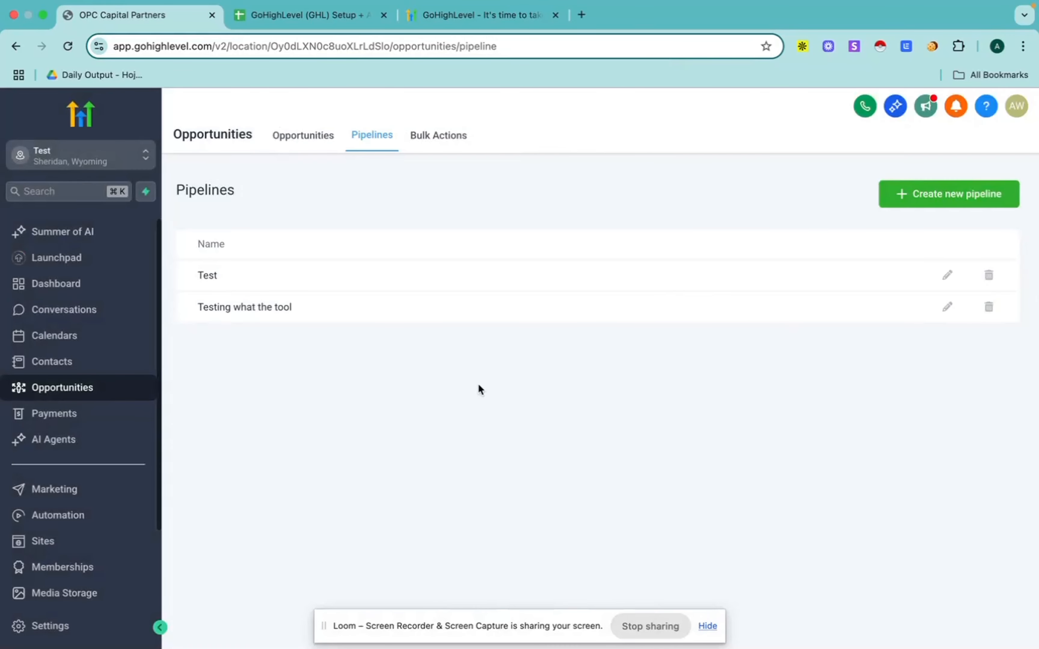
pyautogui.click(300, 138)
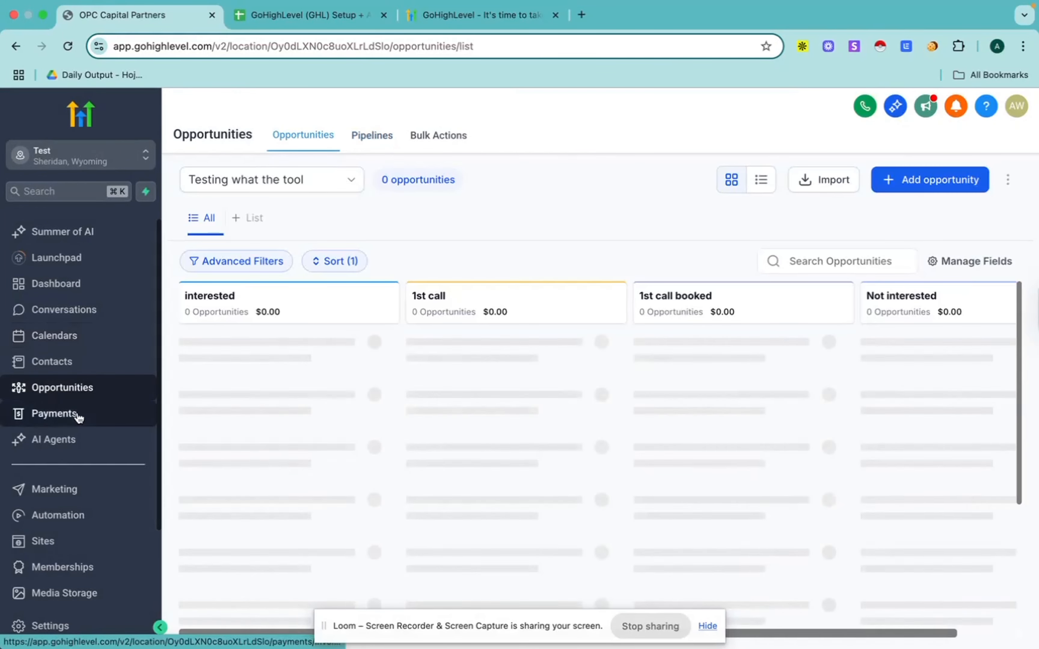
# Step: Open the payment integrations and look through the available providers, such as Stripe, PayPal, Authorize.net and NMI
pyautogui.click(60, 419)
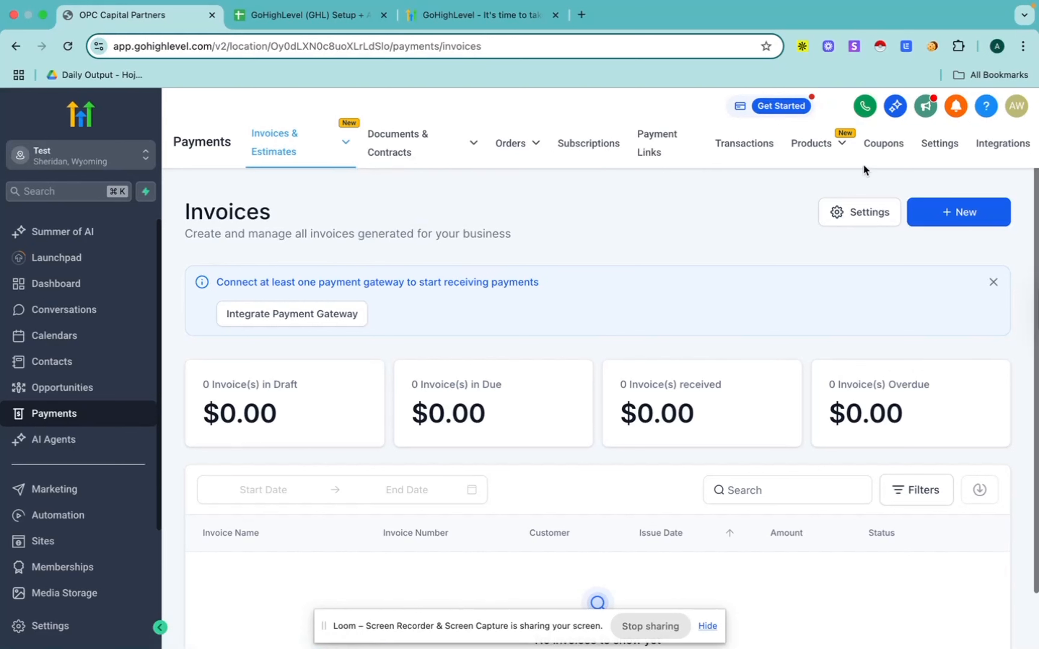
pyautogui.click(998, 144)
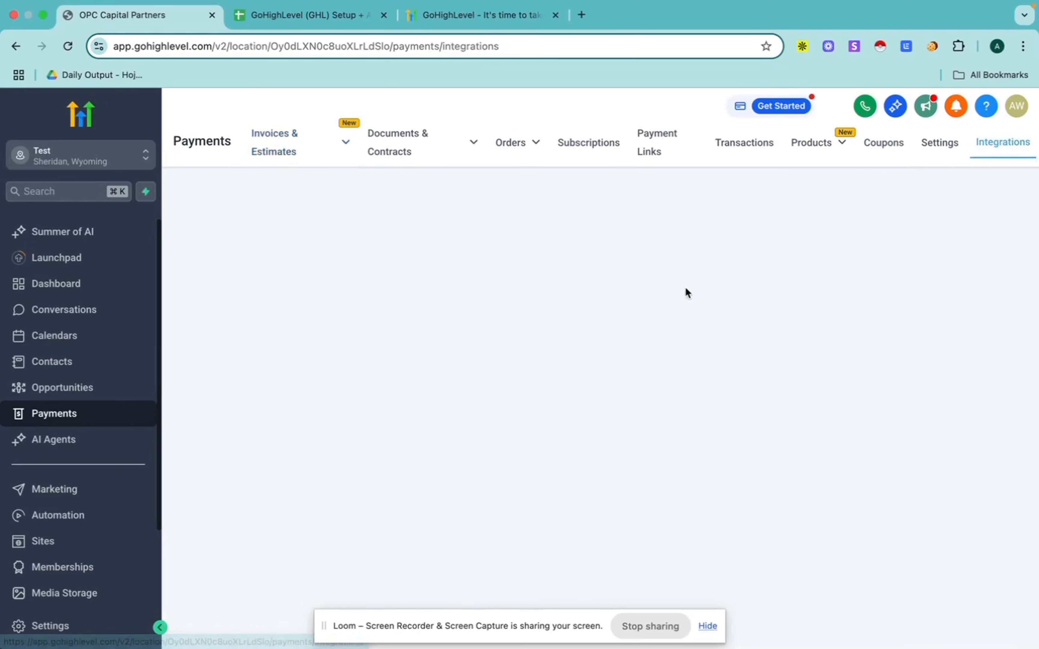
pyautogui.scroll(-5, 427, 412)
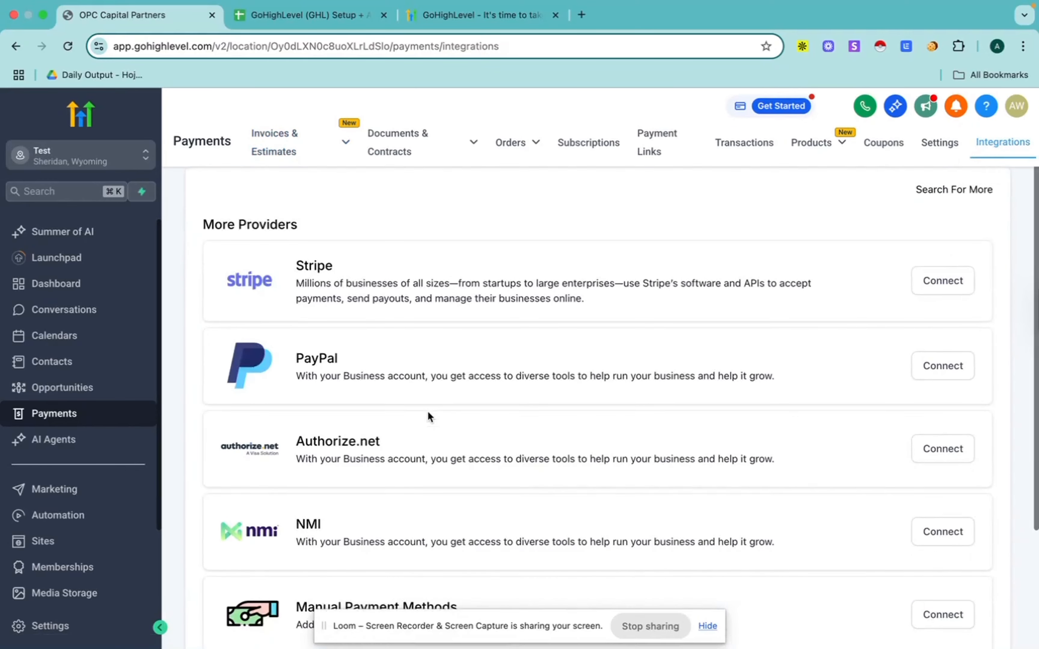
pyautogui.scroll(5, 434, 412)
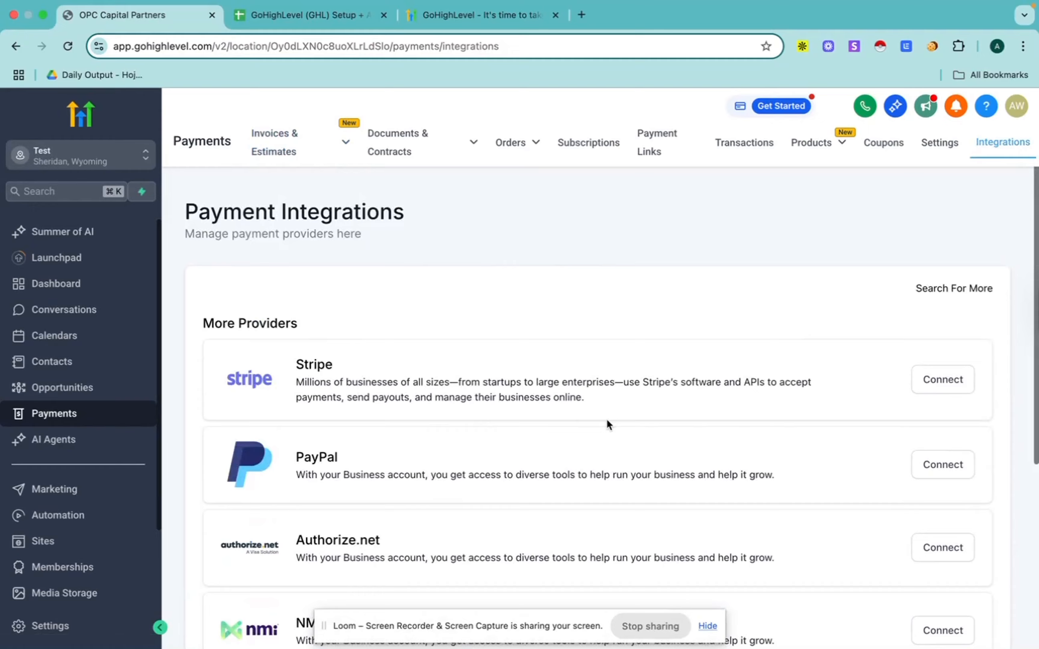
pyautogui.scroll(-4, 606, 418)
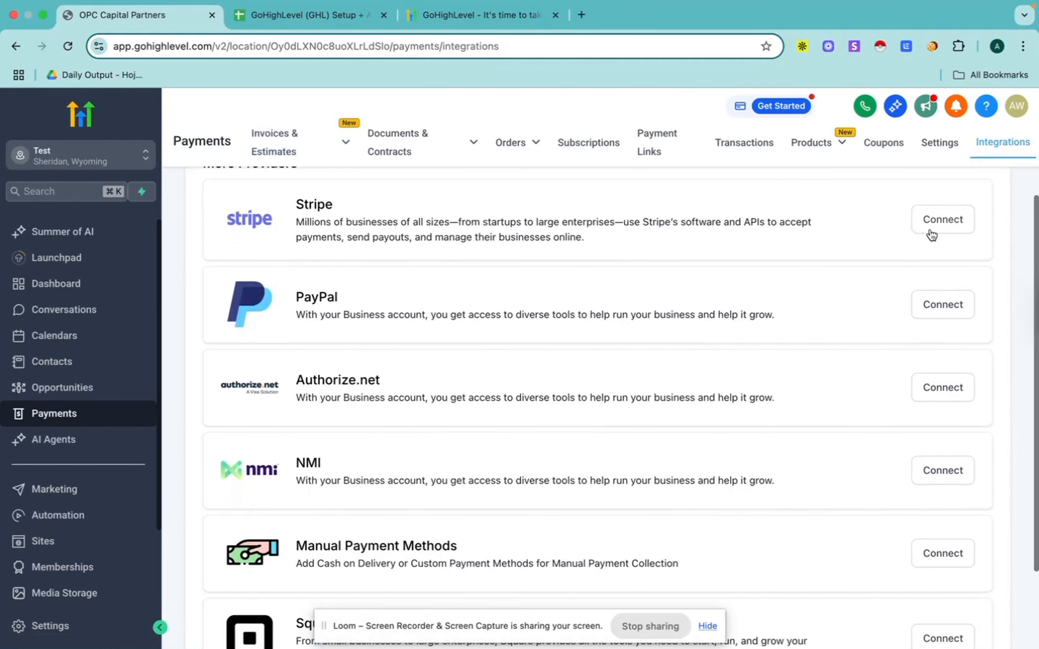
# Step: Open the marketing area and look through the Social Planner, the email statistics, templates and campaigns, and the snippets
pyautogui.scroll(4, 707, 284)
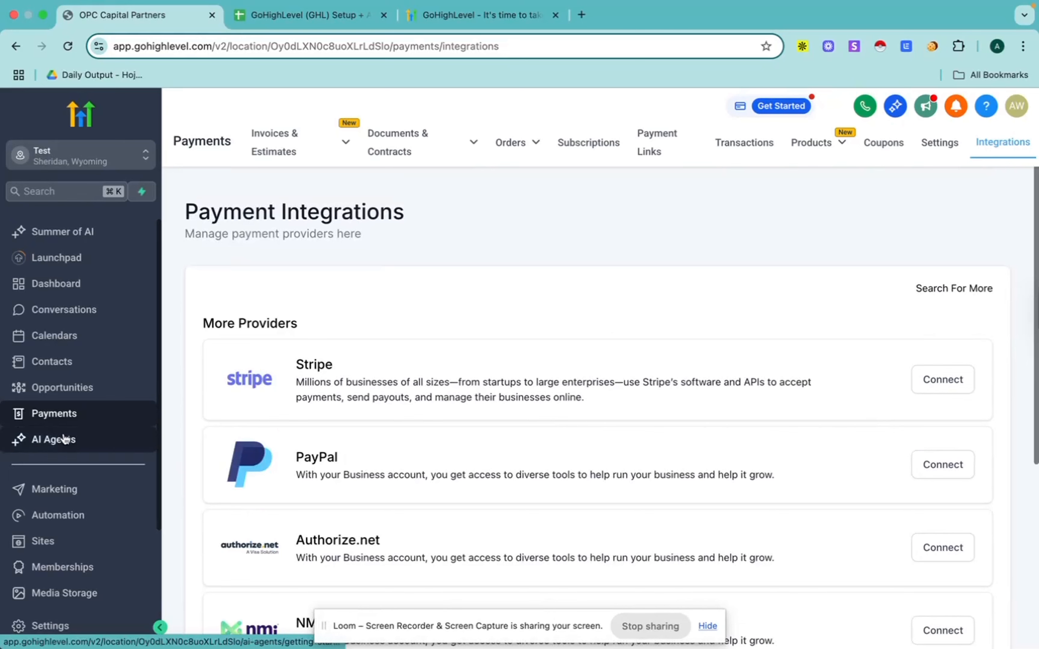
pyautogui.scroll(-2, 69, 437)
pyautogui.click(70, 409)
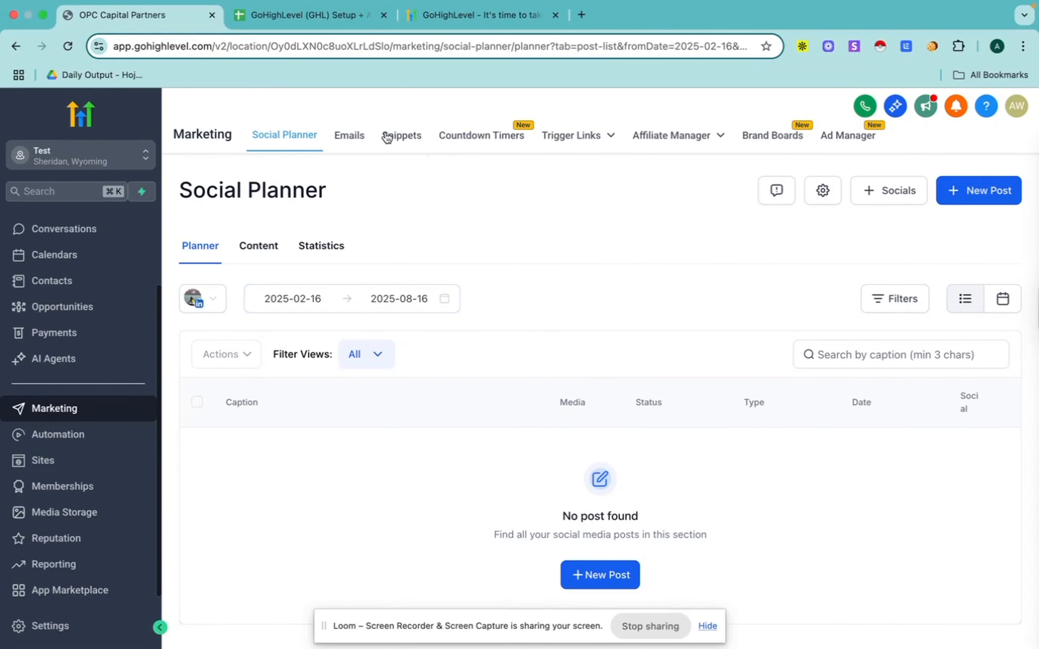
pyautogui.click(347, 137)
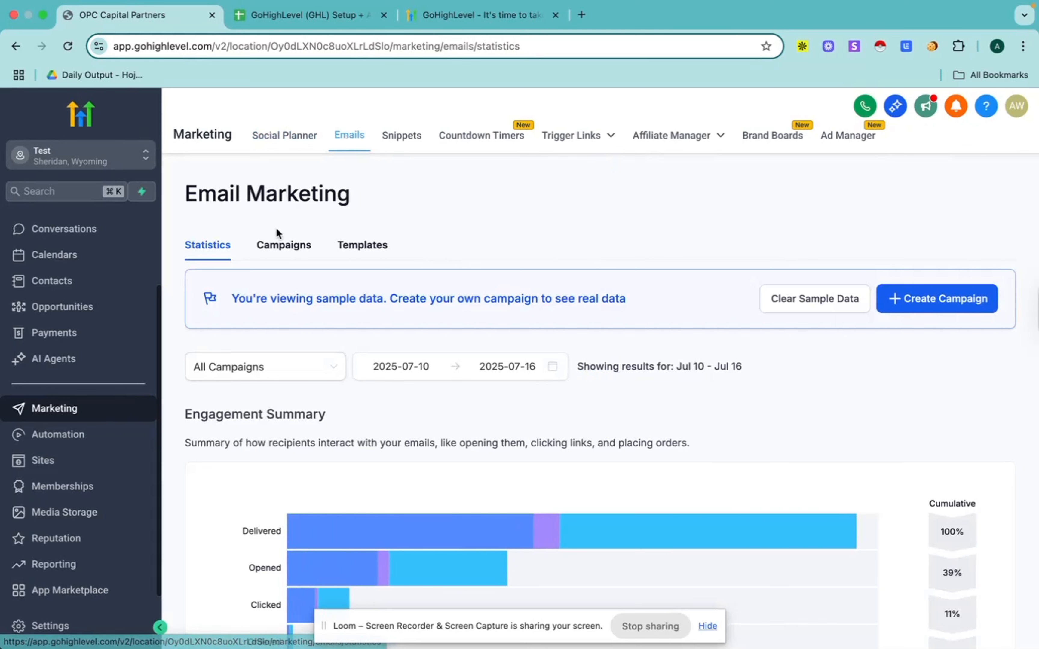
pyautogui.click(344, 249)
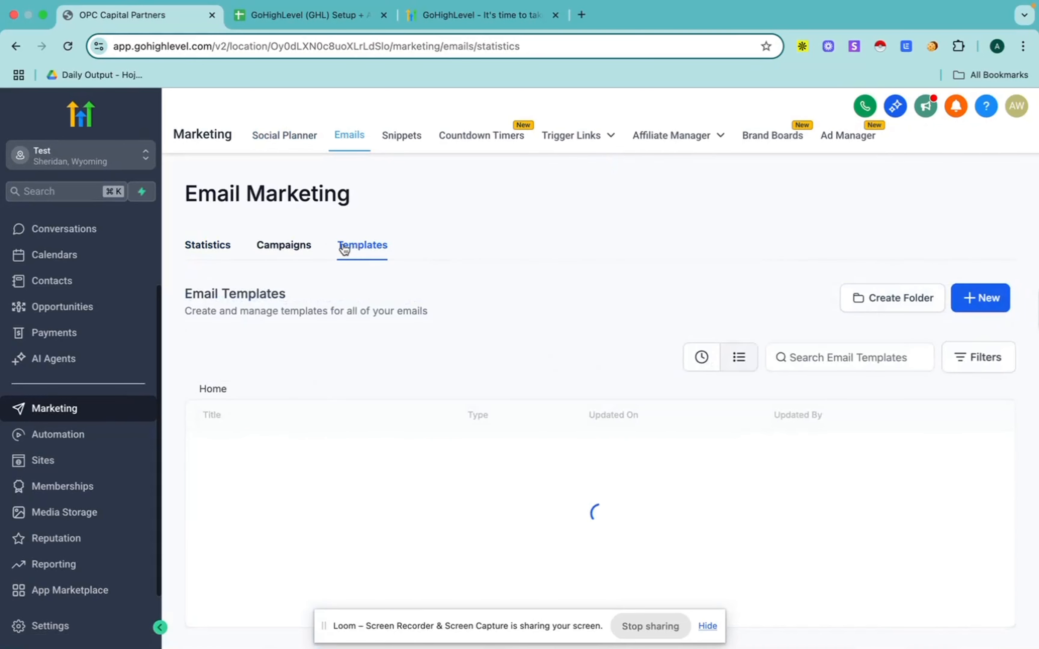
pyautogui.click(280, 250)
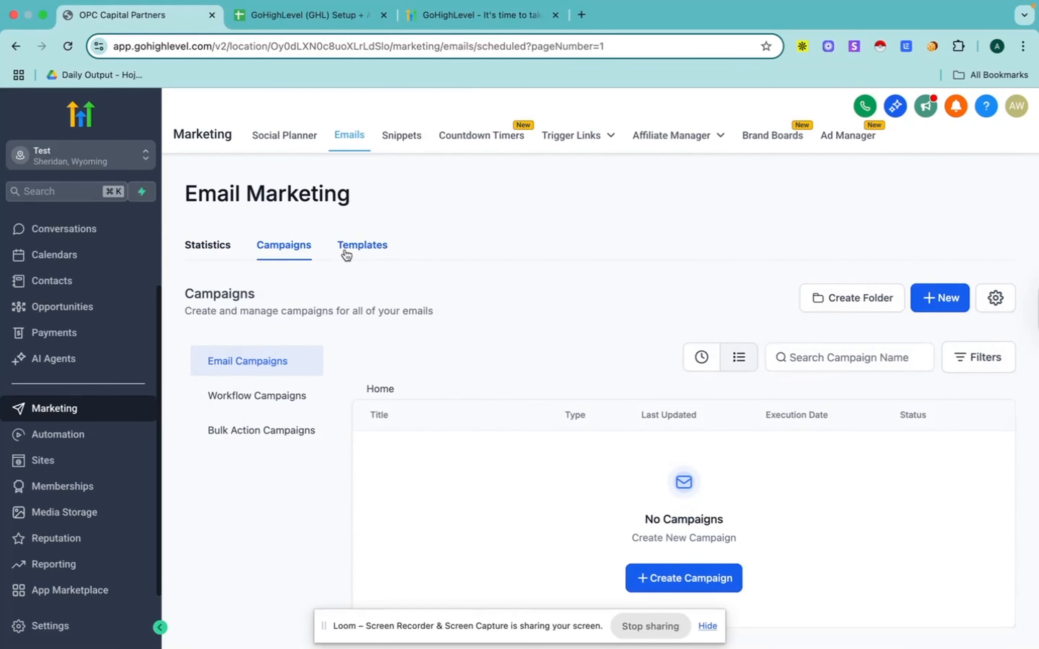
pyautogui.click(195, 247)
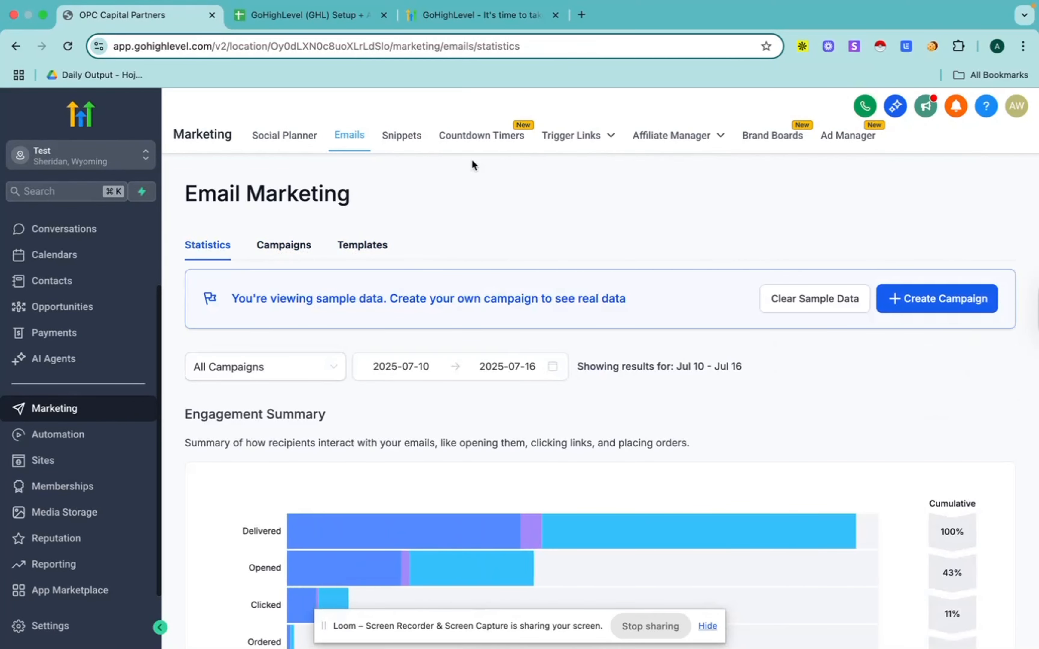
pyautogui.click(403, 138)
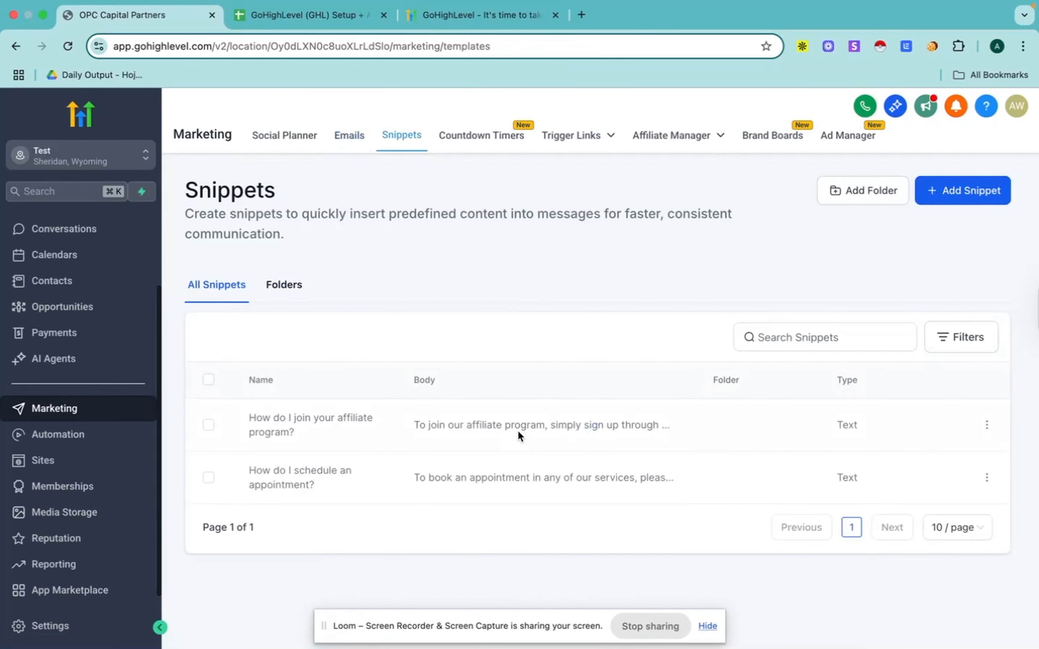
pyautogui.moveTo(592, 138)
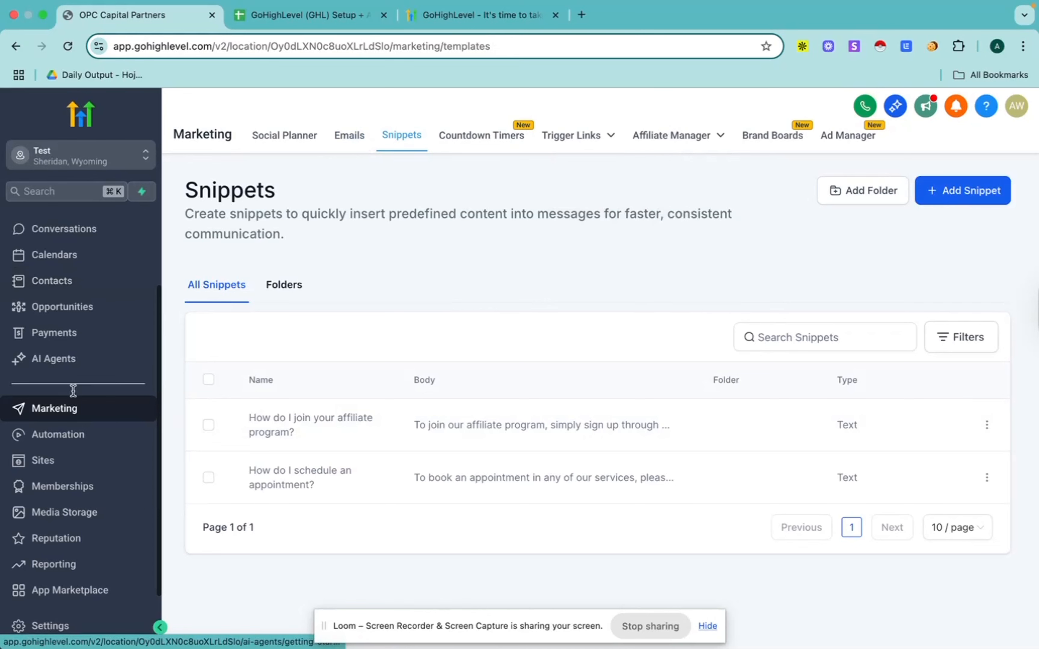
# Step: Open the Survey Answered thank you email workflow from the automation workflow list and look over its trigger and actions
pyautogui.scroll(-1, 72, 391)
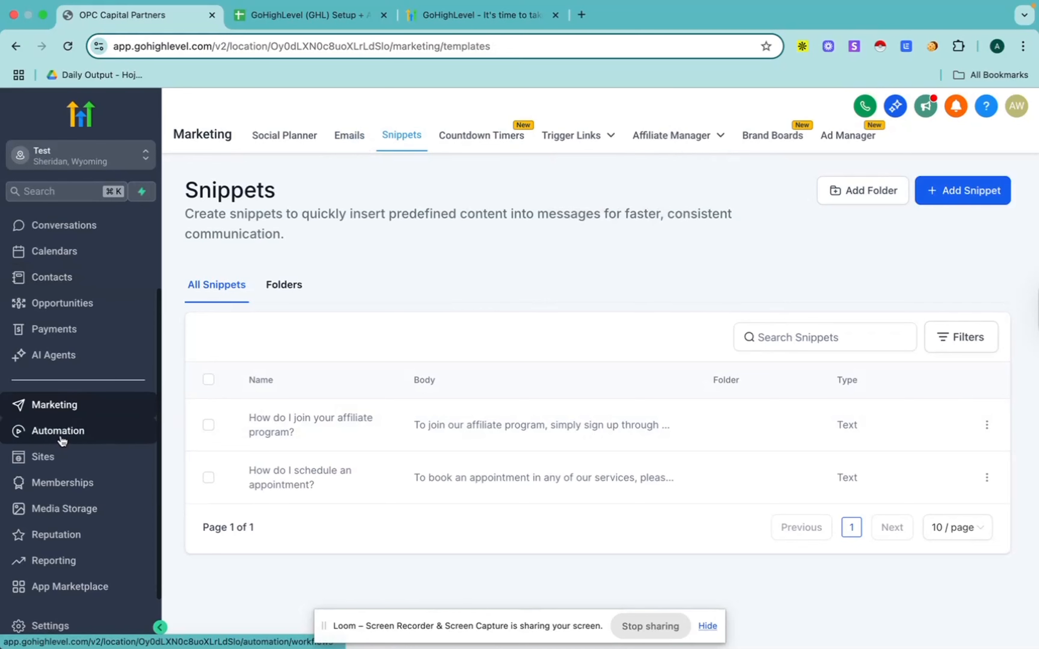
pyautogui.click(62, 439)
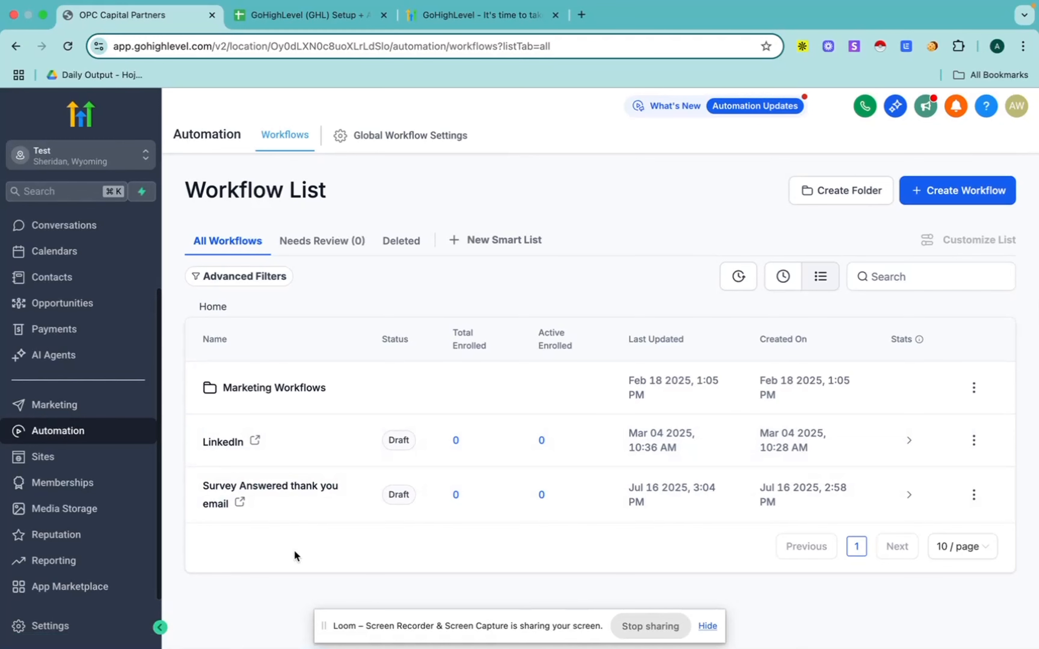
pyautogui.click(292, 488)
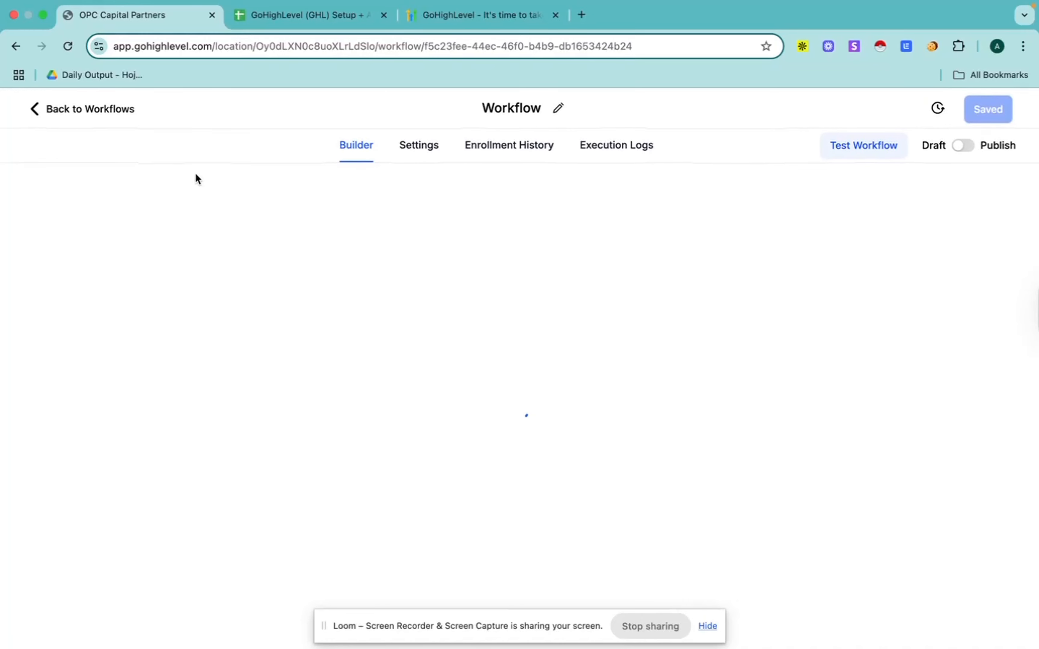
pyautogui.click(74, 108)
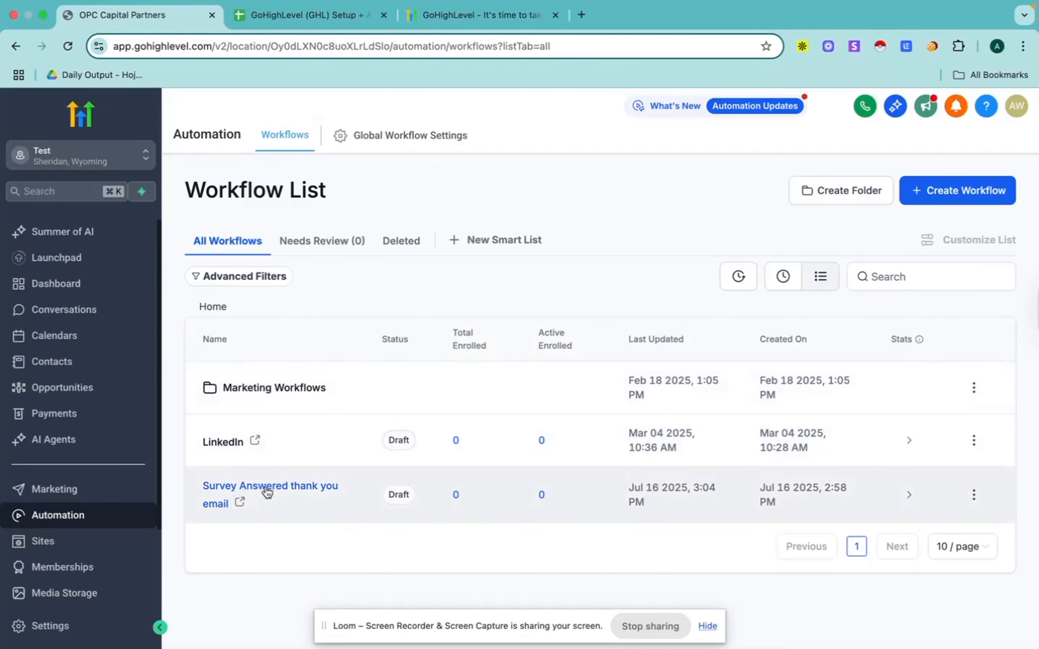
pyautogui.click(267, 486)
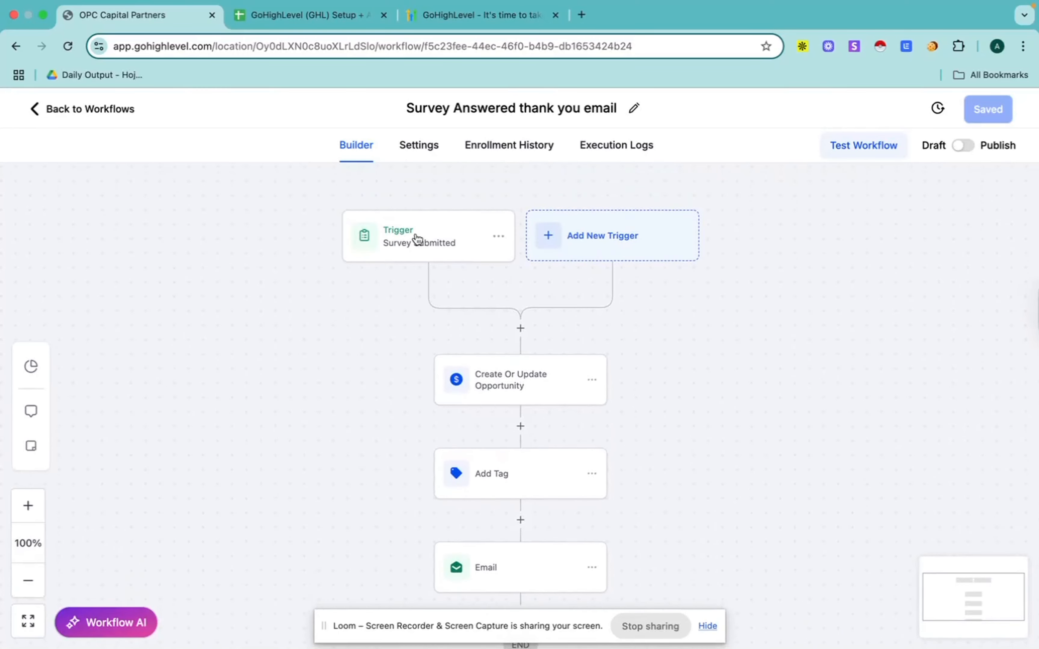
pyautogui.scroll(3, 458, 255)
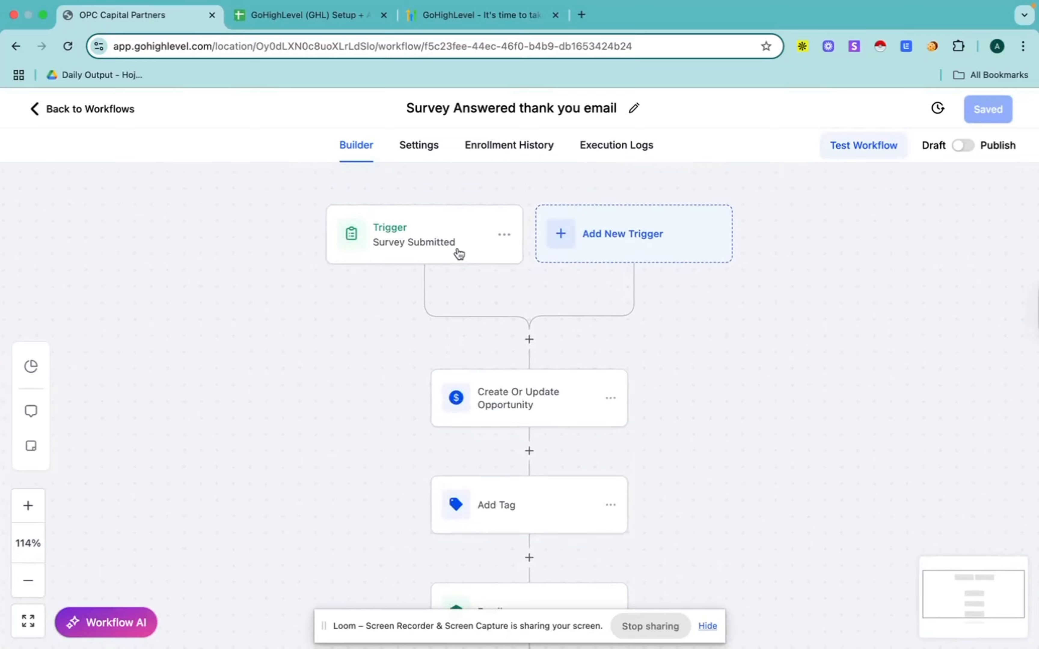
pyautogui.scroll(-3, 456, 308)
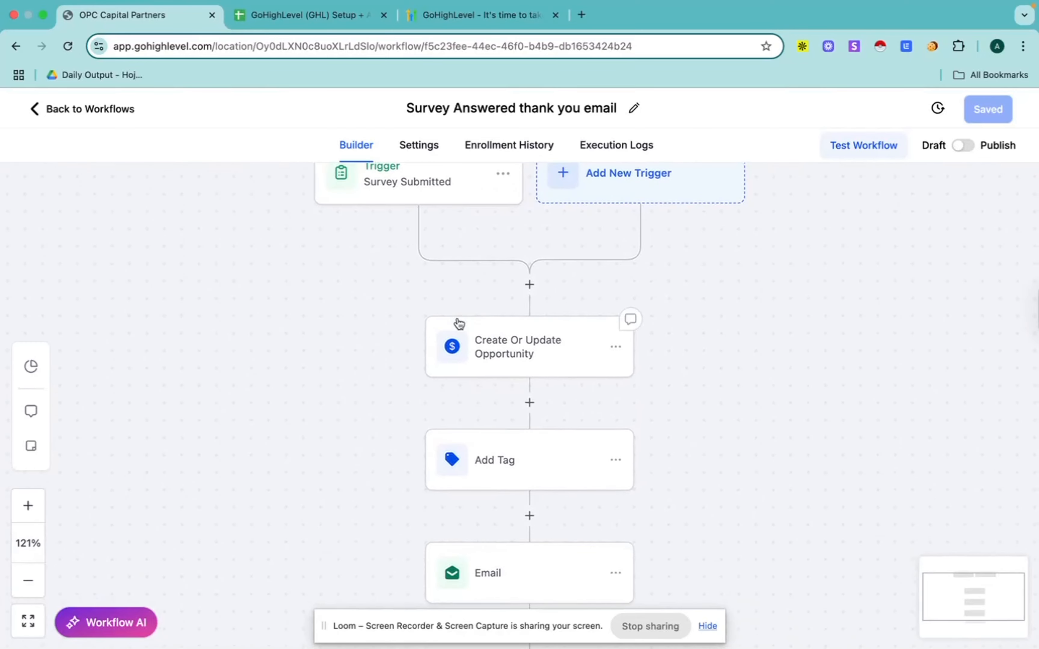
# Step: Open the Create Or Update Opportunity action and look over its pipeline choices and opportunity fields
pyautogui.click(533, 356)
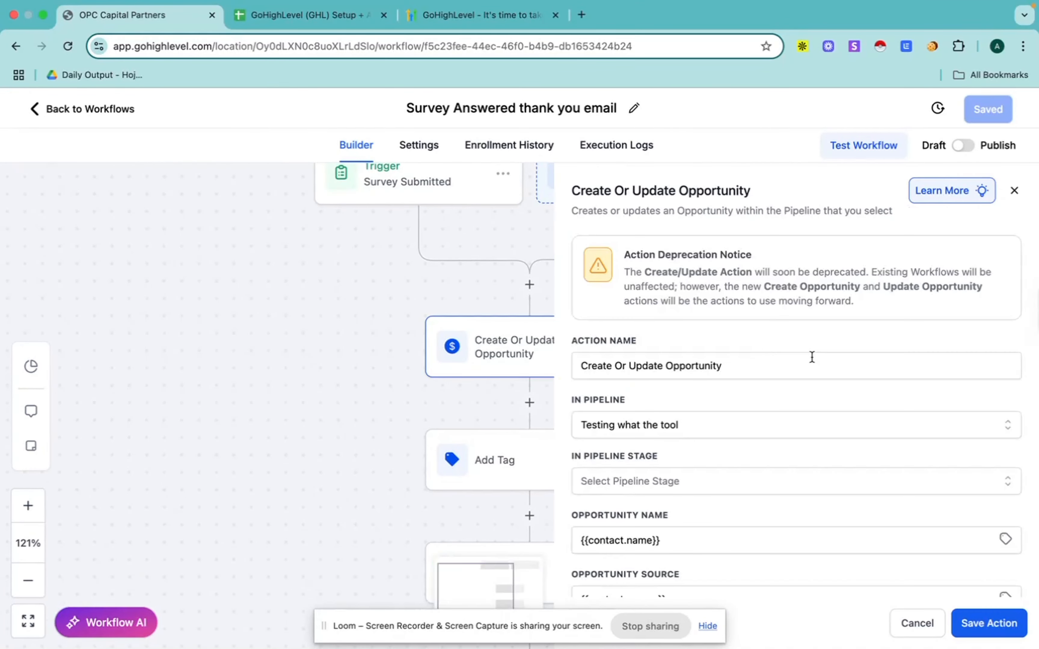
pyautogui.scroll(-3, 788, 427)
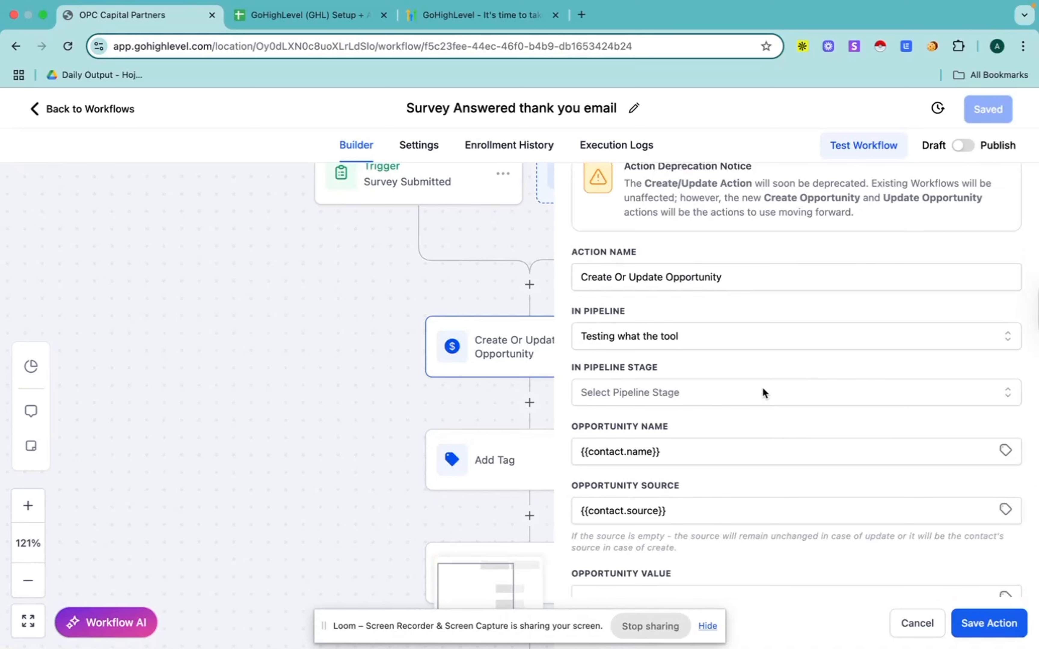
pyautogui.click(713, 335)
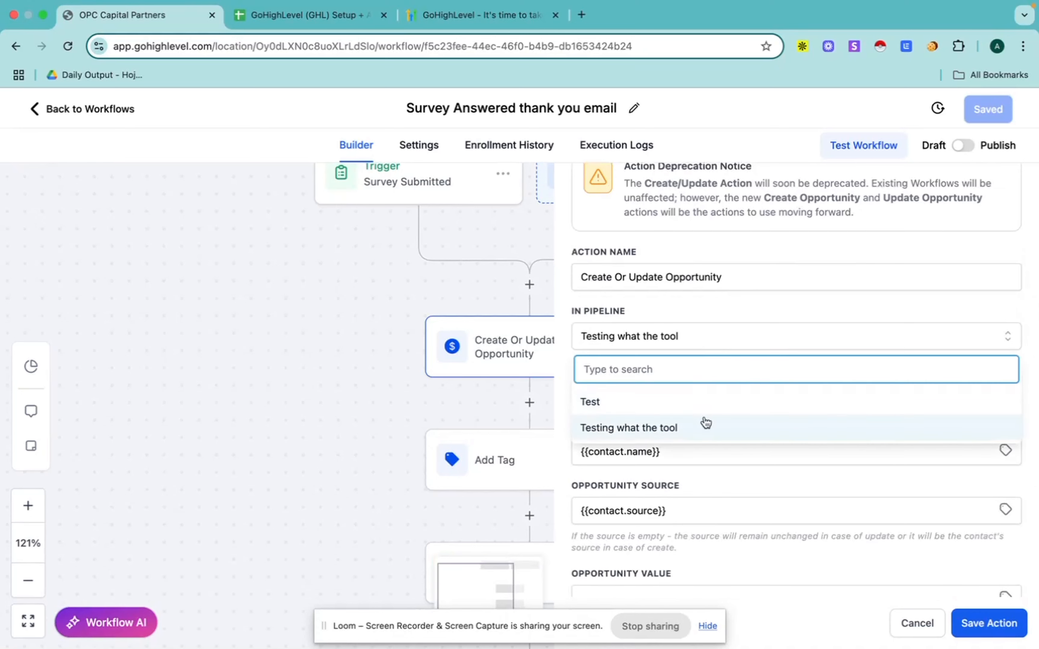
pyautogui.click(696, 314)
pyautogui.scroll(-3, 703, 398)
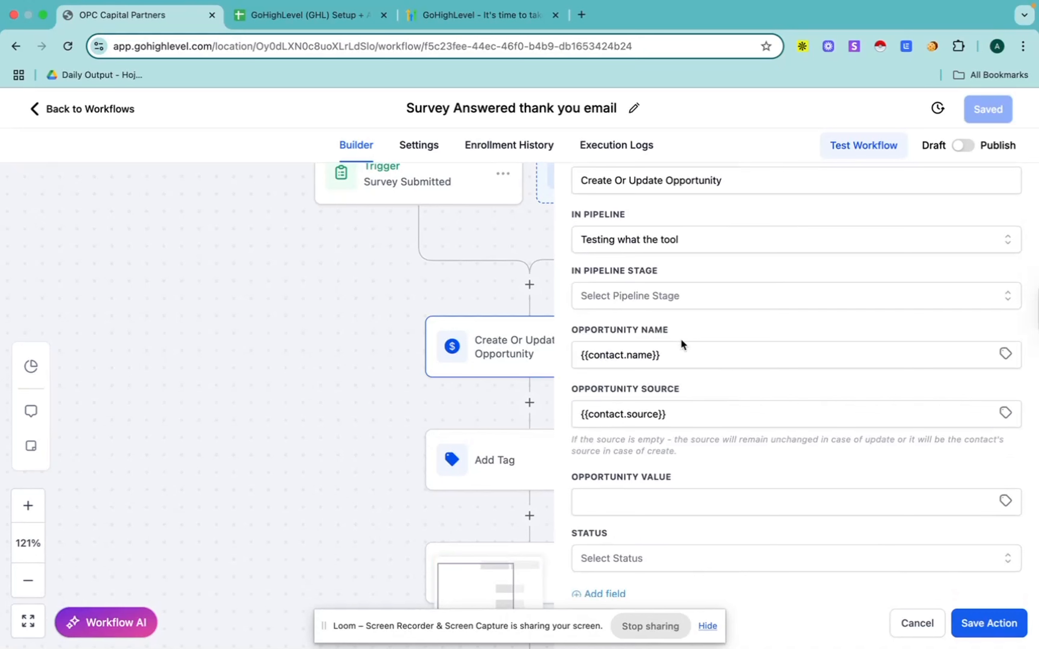
# Step: Clear the opportunity name, insert the contact's Full Name custom value in its place, and save the action
pyautogui.click(697, 360)
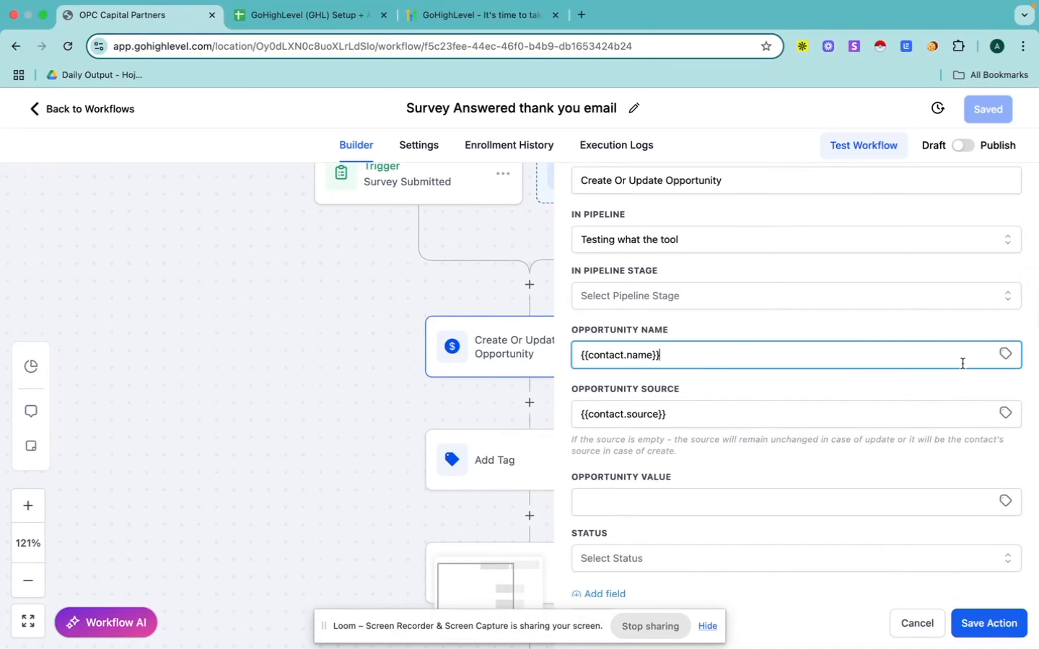
pyautogui.press('BackSpace')
pyautogui.press('BackSpace')
pyautogui.press('BackSpace')
pyautogui.press('BackSpace')
pyautogui.press('BackSpace')
pyautogui.press('BackSpace')
pyautogui.press('BackSpace')
pyautogui.press('BackSpace')
pyautogui.press('BackSpace')
pyautogui.press('BackSpace')
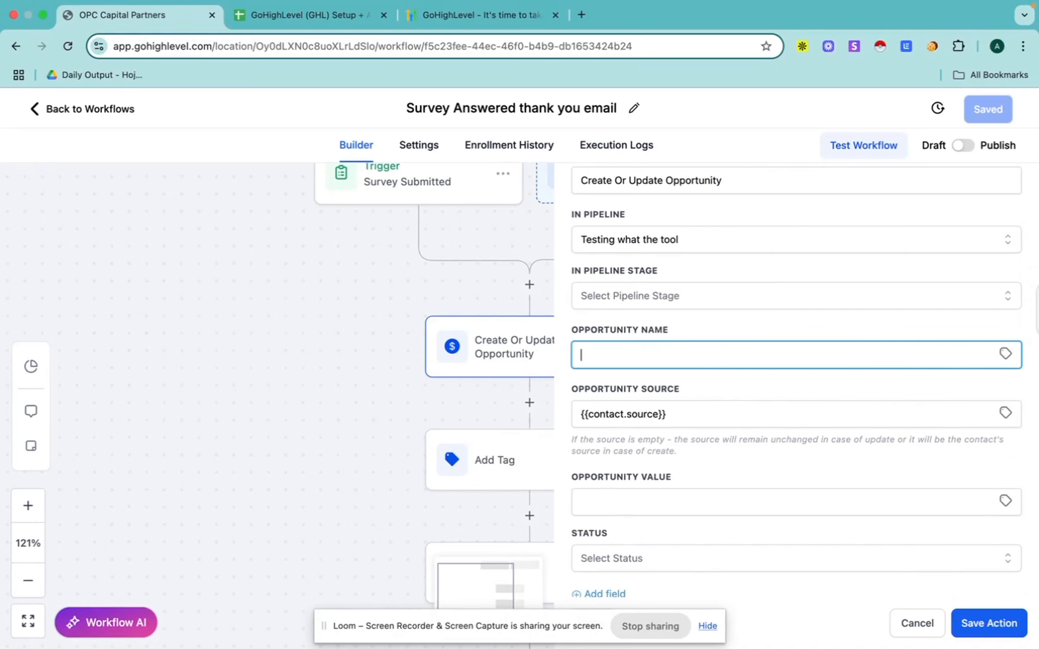
pyautogui.click(1006, 353)
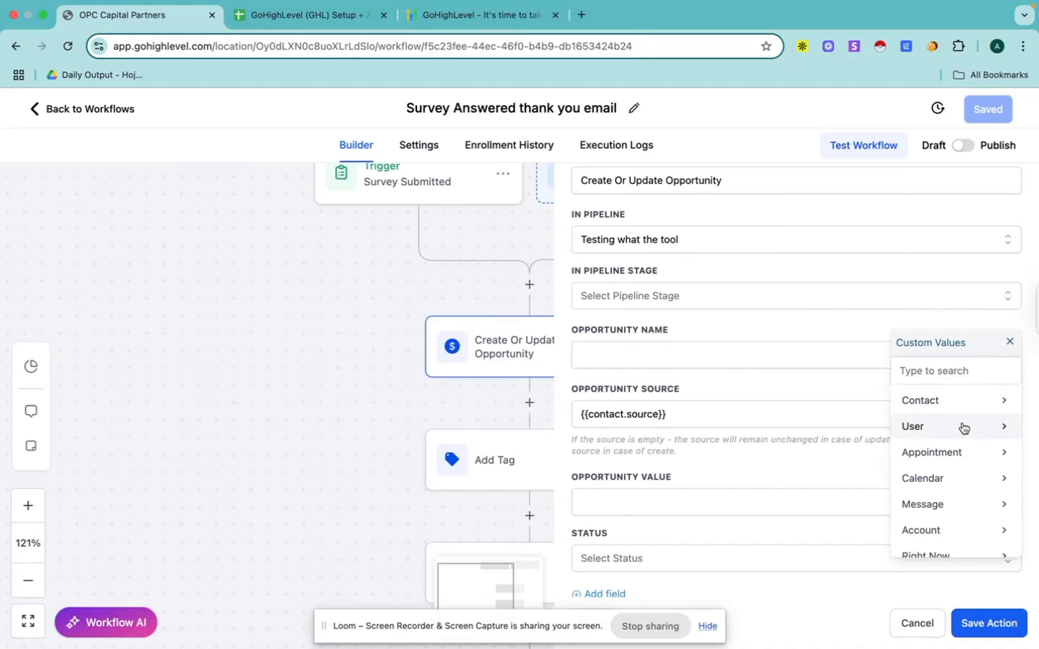
pyautogui.click(968, 403)
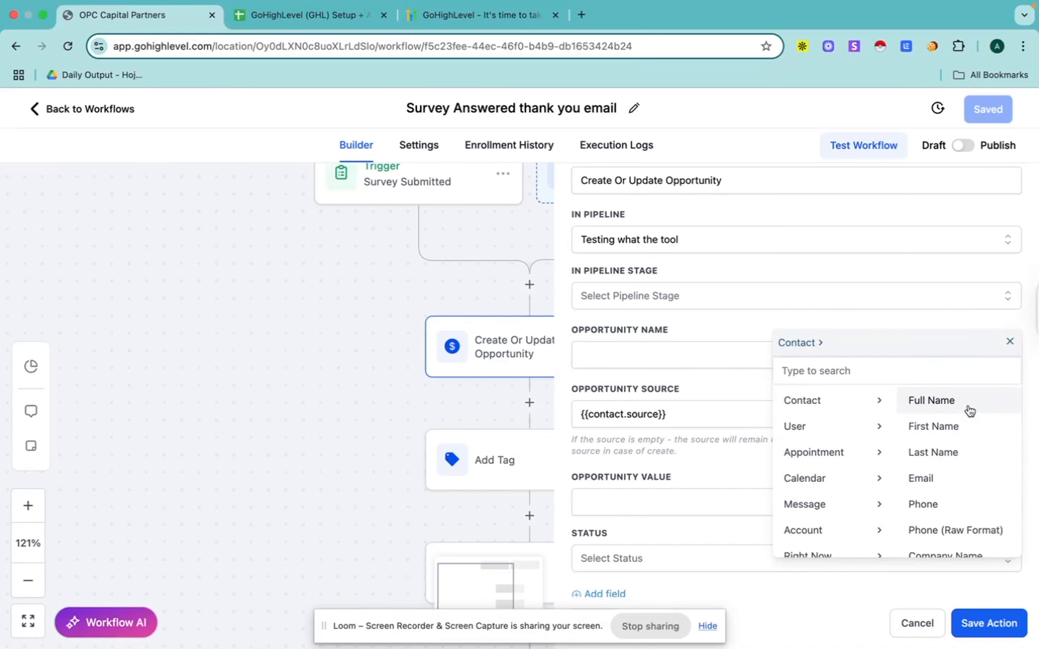
pyautogui.click(934, 404)
pyautogui.scroll(-2, 725, 364)
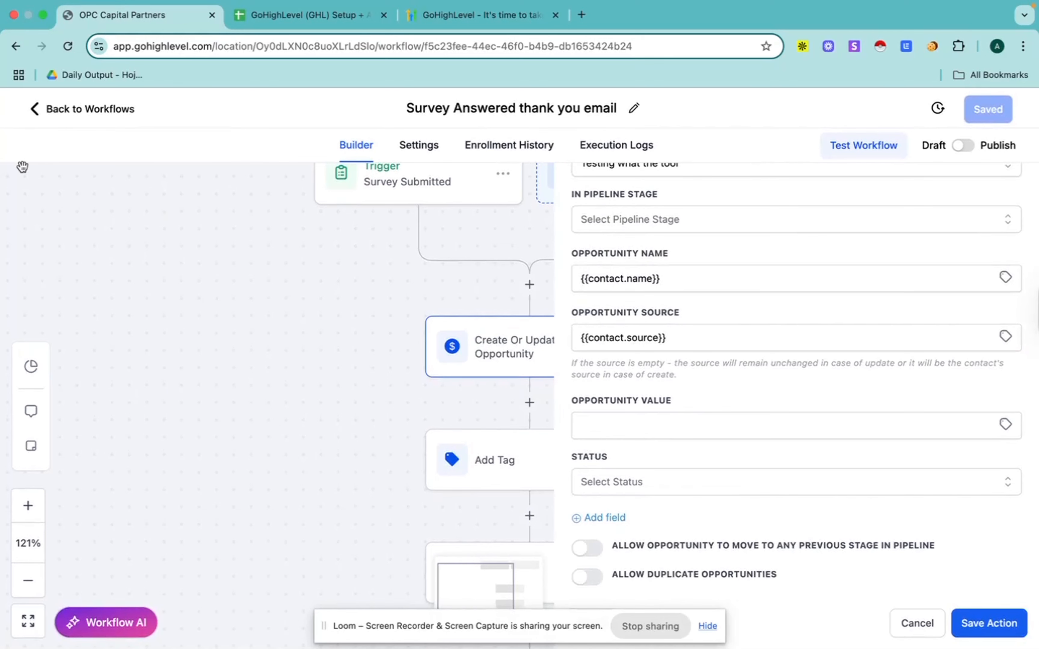
pyautogui.click(994, 624)
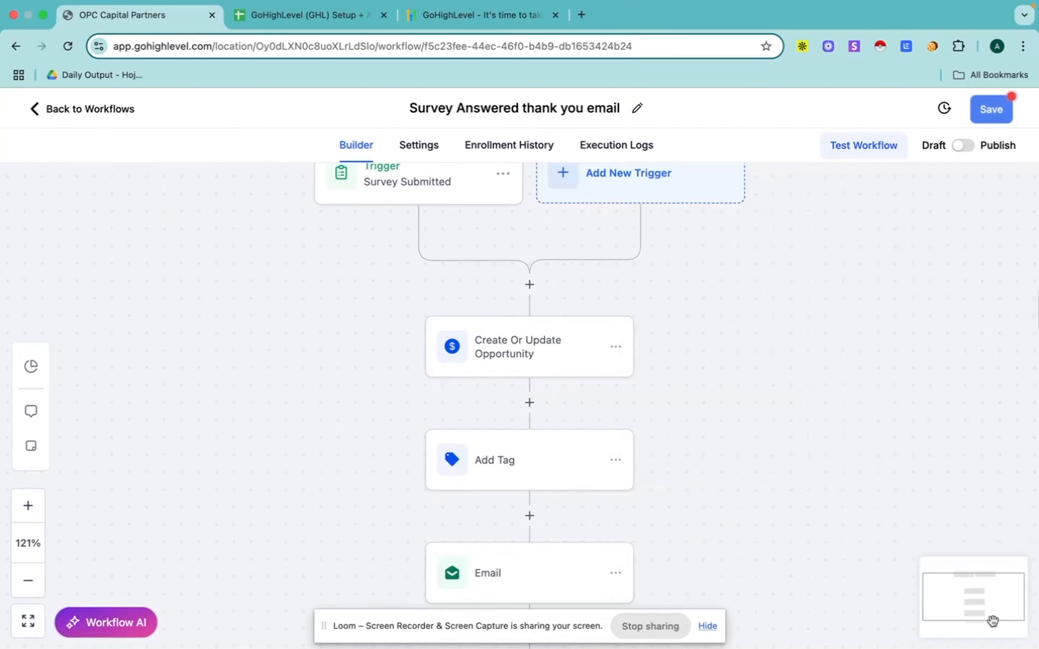
# Step: Open the Add Tag action, review its contact tag setting, and save the action
pyautogui.scroll(-2, 635, 455)
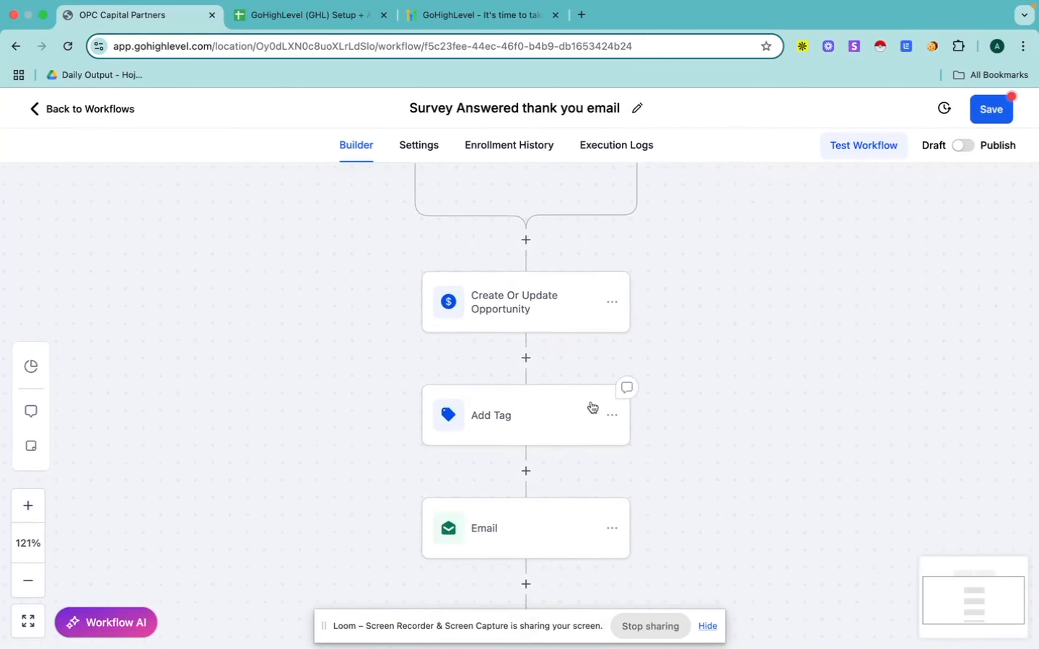
pyautogui.click(520, 420)
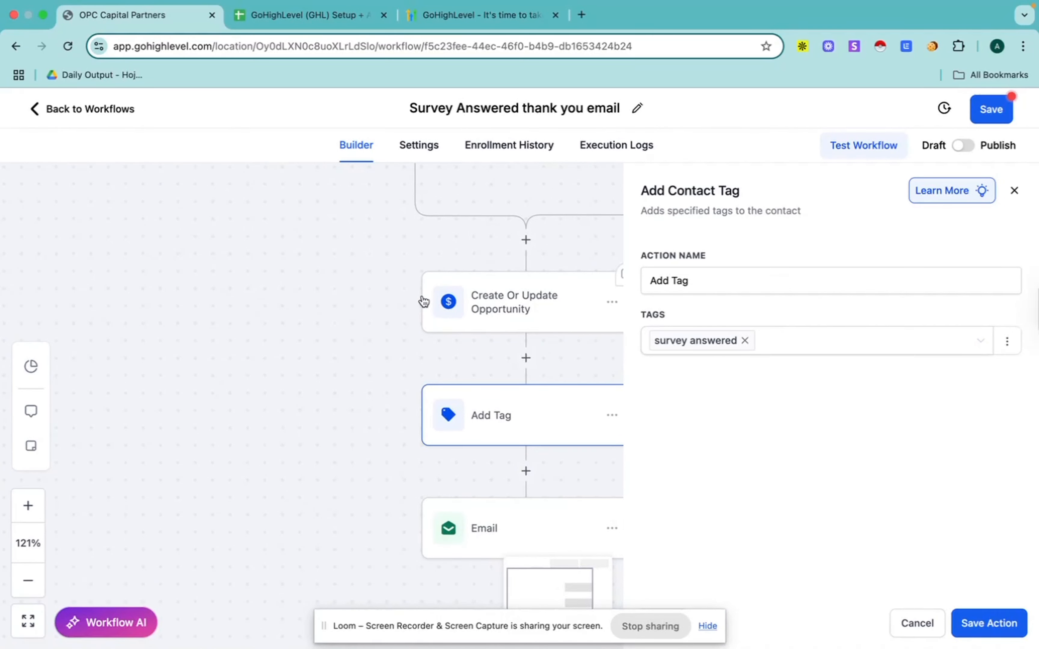
pyautogui.scroll(1, 371, 271)
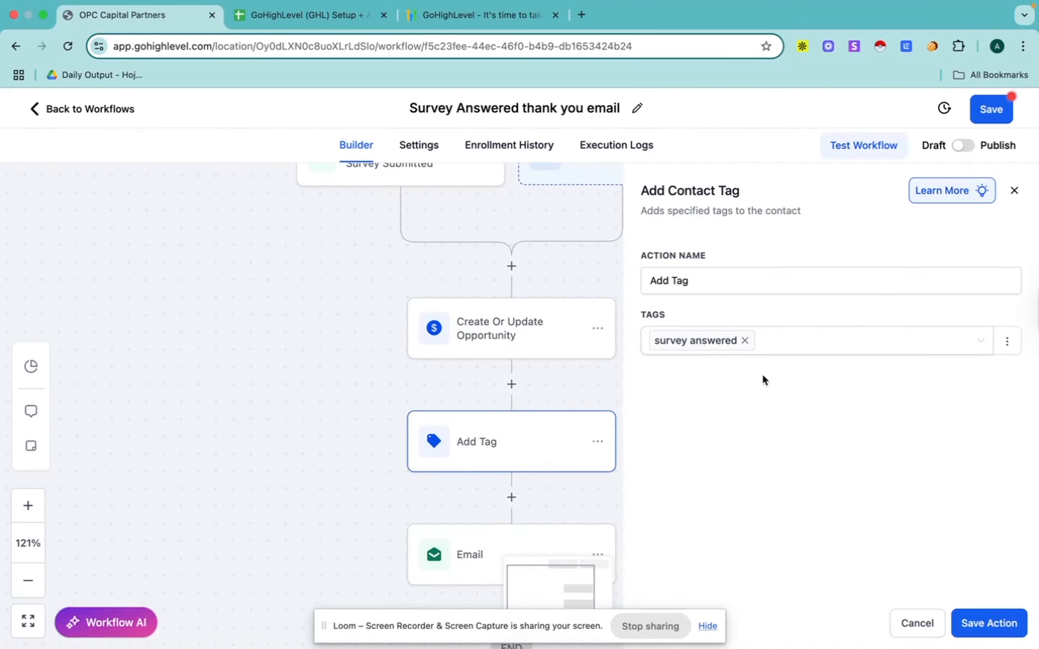
pyautogui.click(971, 625)
pyautogui.scroll(-2, 691, 466)
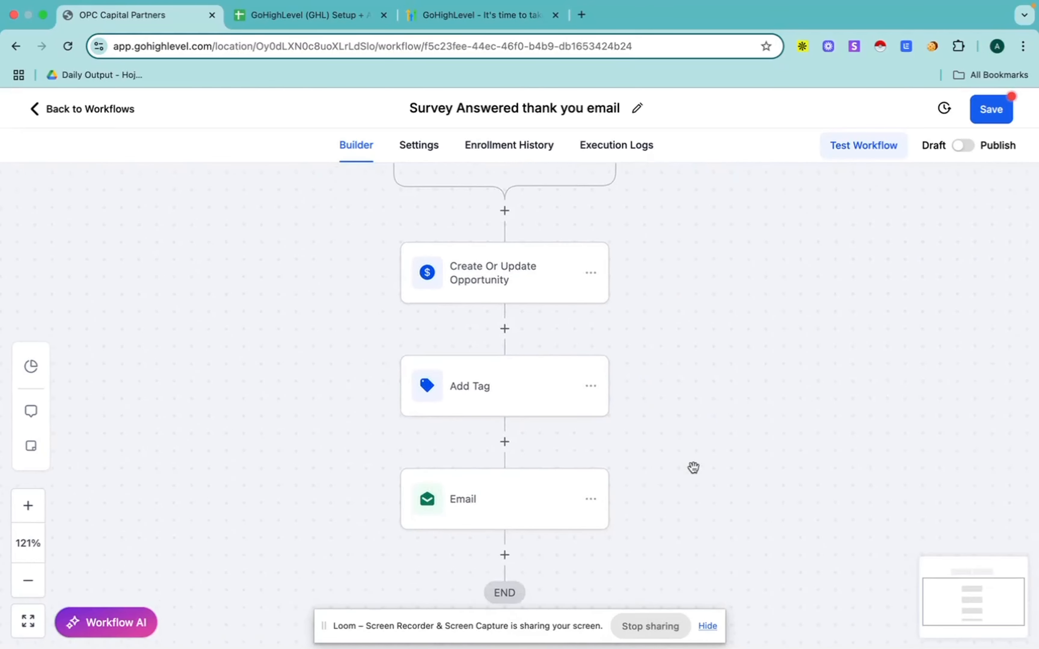
# Step: Open the Email action, review its sender, subject, template and message fields, and save the action
pyautogui.click(459, 504)
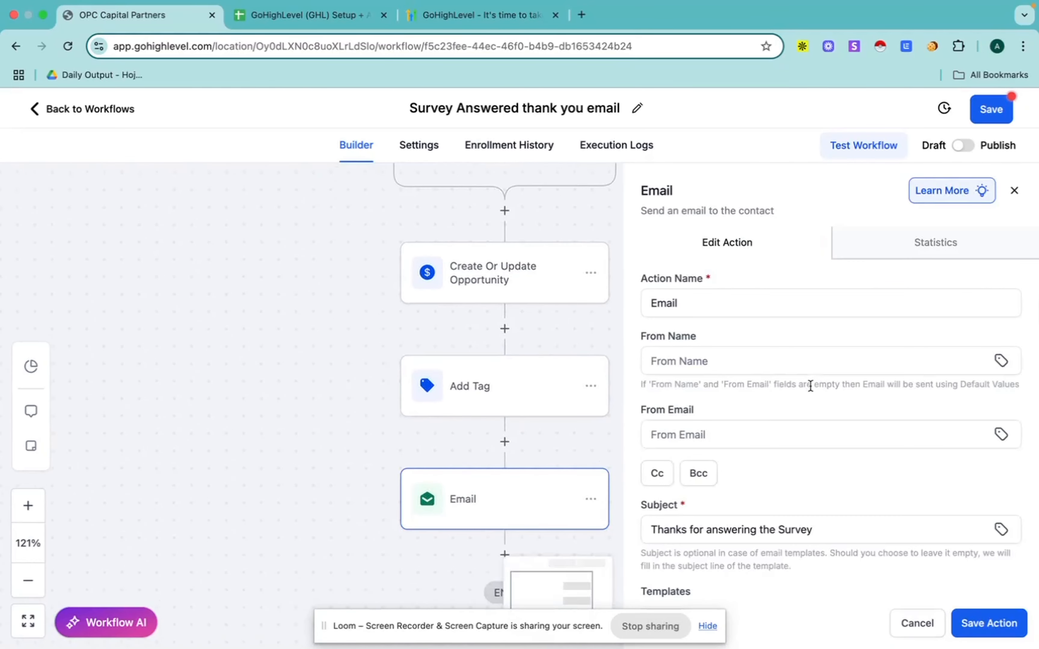
pyautogui.scroll(-3, 810, 386)
pyautogui.scroll(-5, 788, 522)
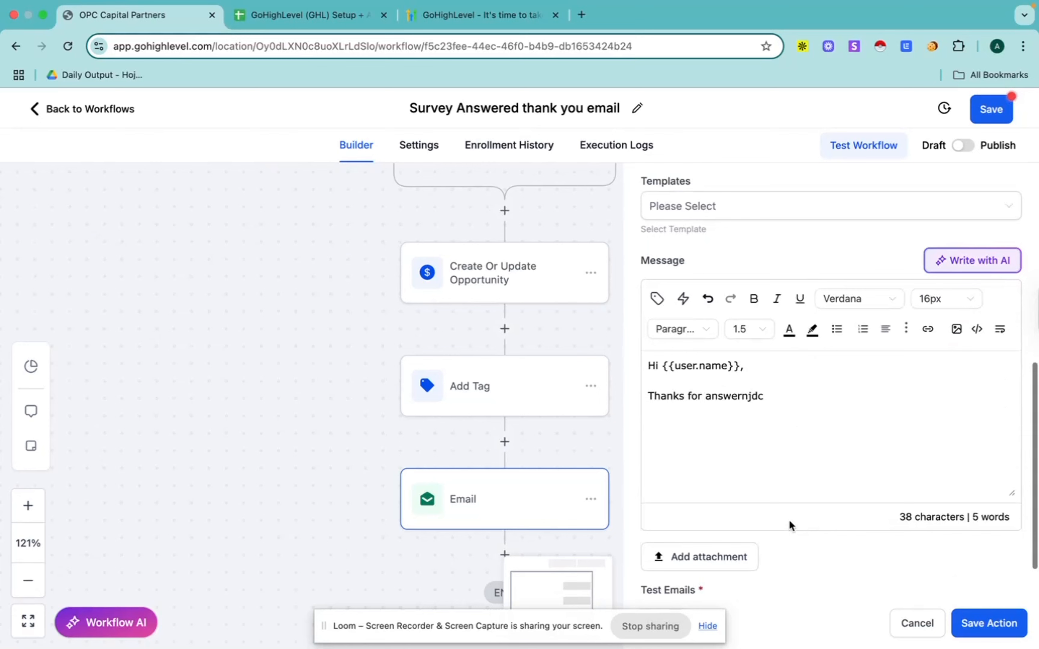
pyautogui.click(979, 624)
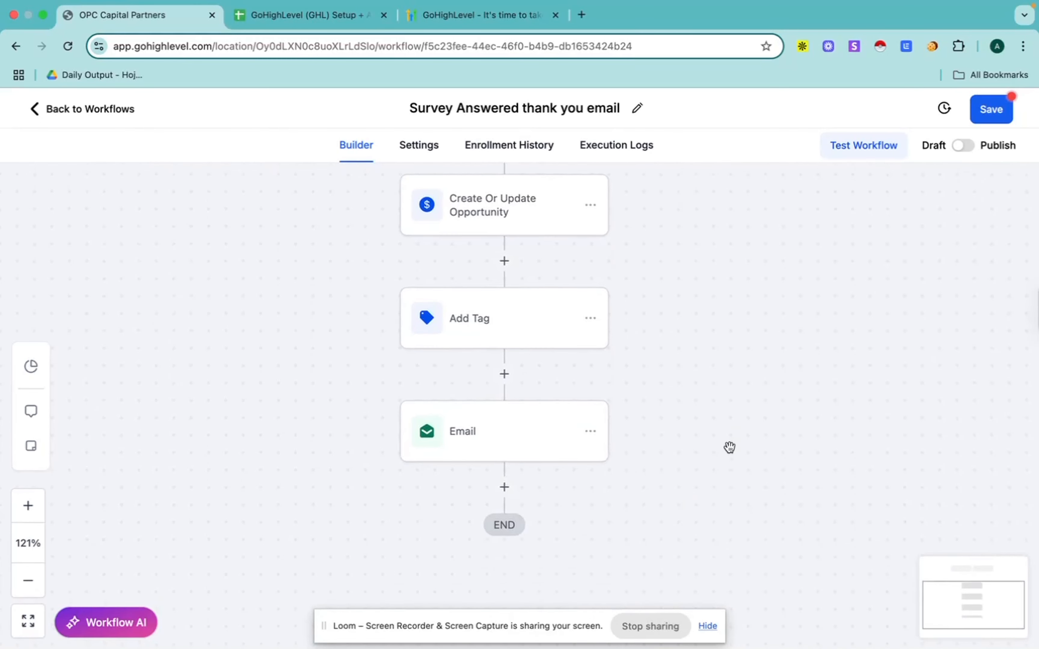
# Step: Leave the Survey Answered thank you email workflow, discarding its unsaved changes, and return to the workflow list
pyautogui.scroll(2, 729, 448)
pyautogui.scroll(2, 729, 447)
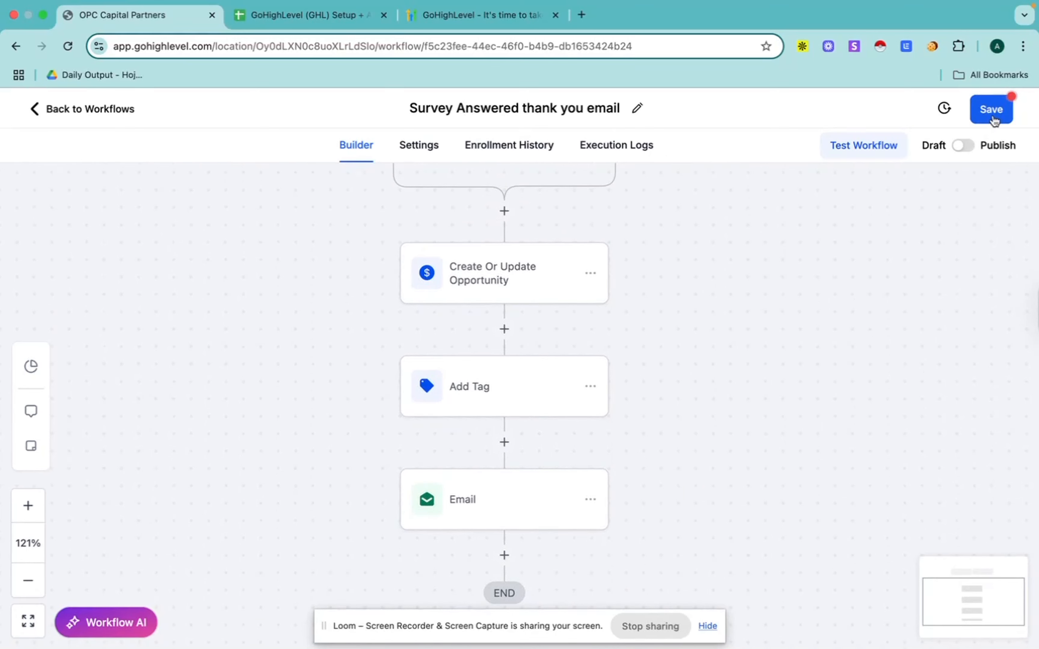
pyautogui.click(58, 110)
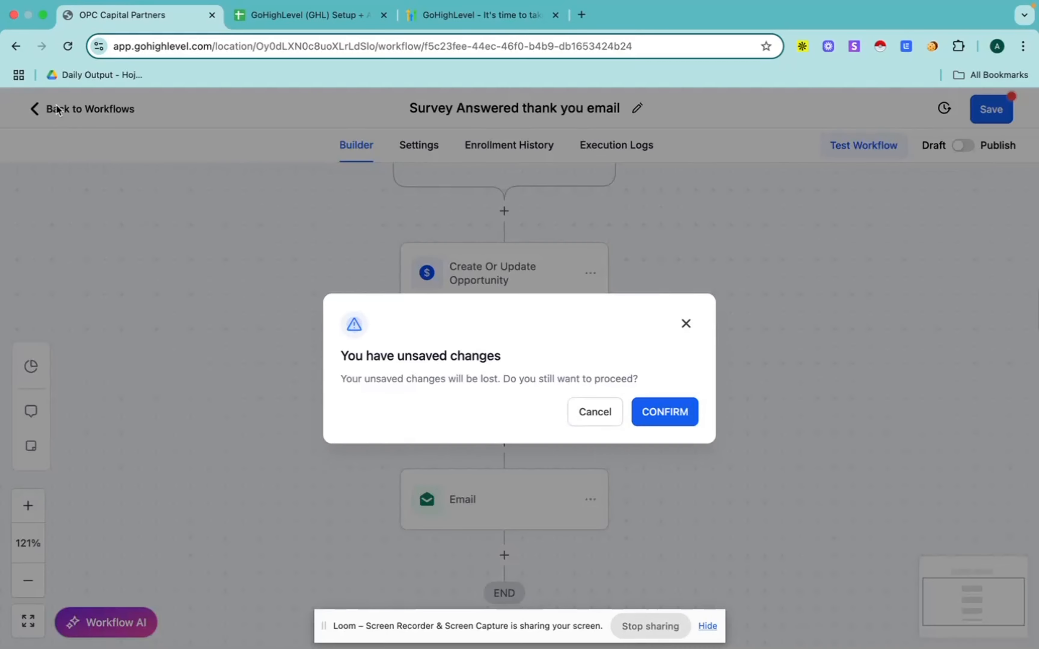
pyautogui.click(663, 412)
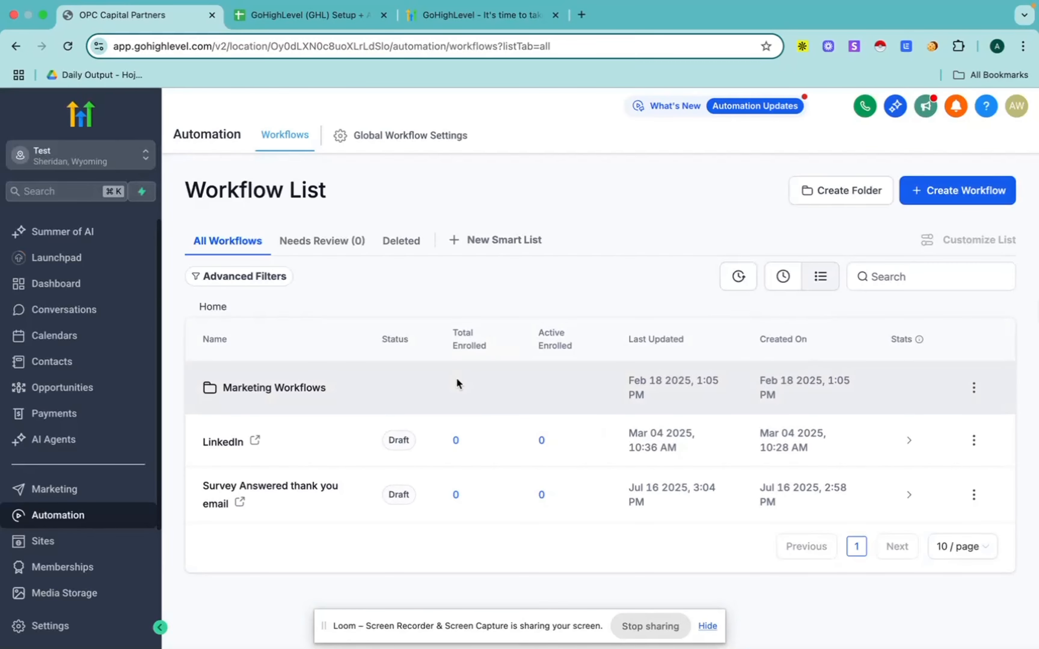
# Step: Start a new workflow from a template and filter the template library to the Customer Appointment category
pyautogui.click(955, 200)
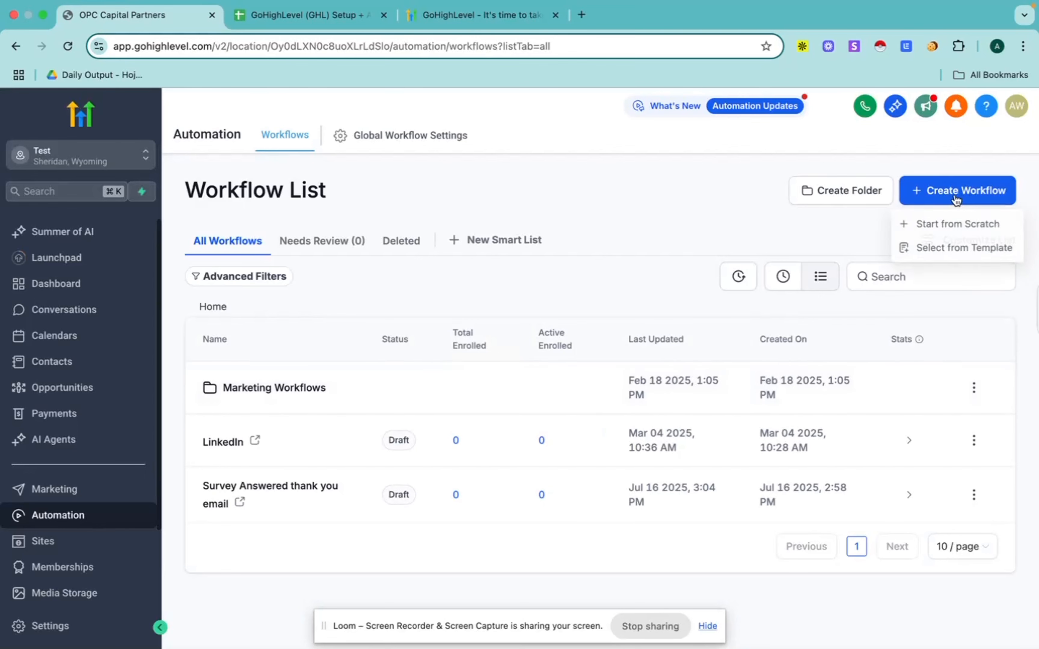
pyautogui.click(973, 257)
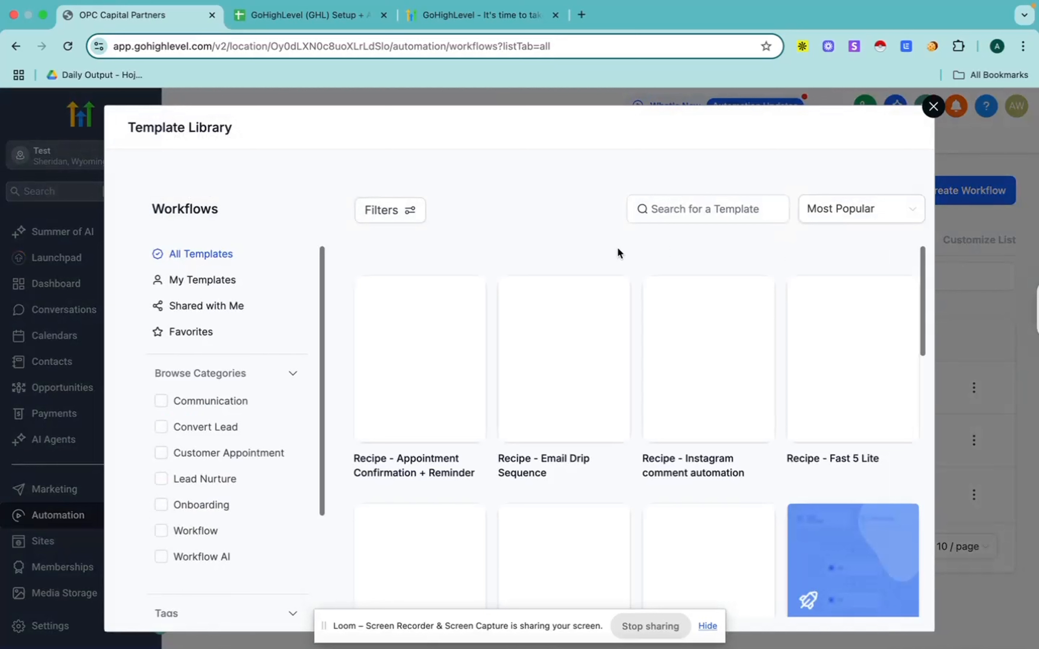
pyautogui.scroll(-3, 246, 411)
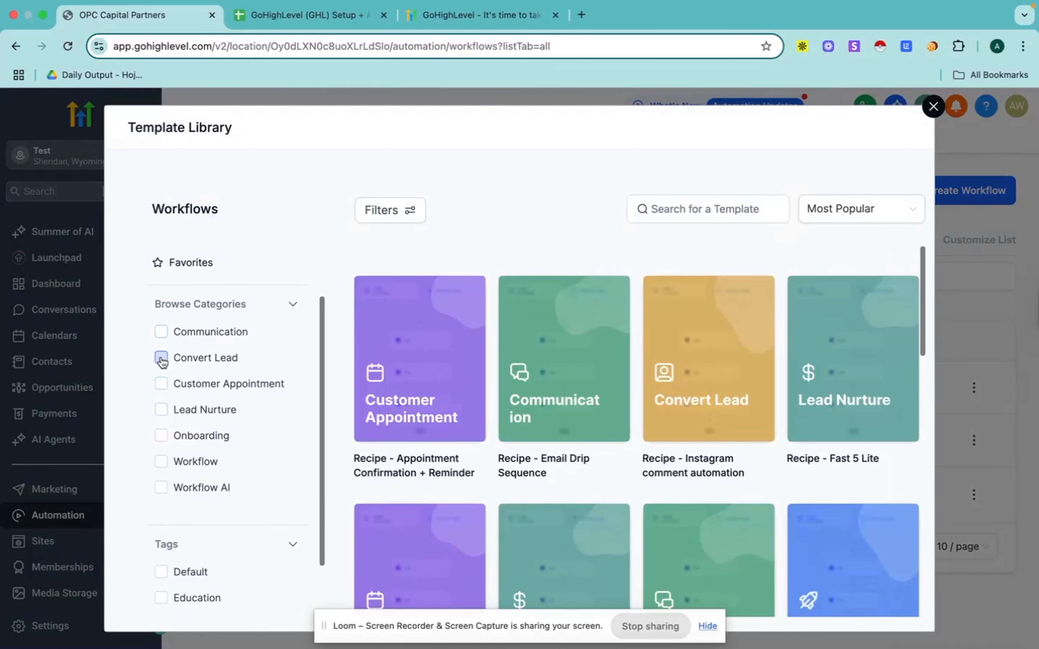
pyautogui.click(161, 384)
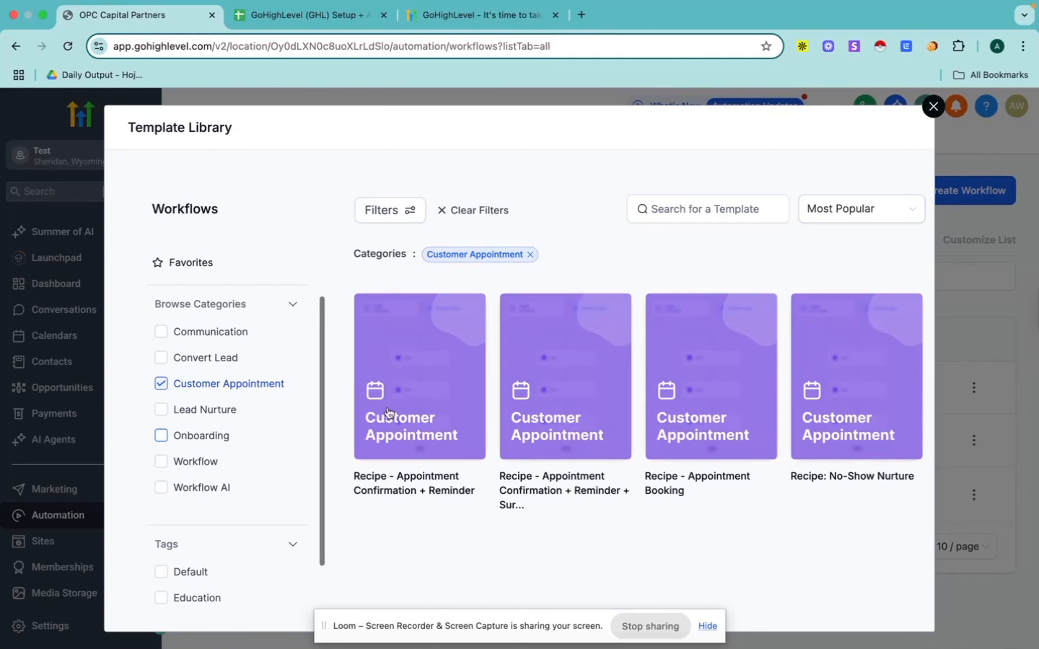
# Step: Preview the Appointment Confirmation + Reminder + Survey + Review Request recipe, examine its sequence of actions, and close the template library
pyautogui.moveTo(507, 393)
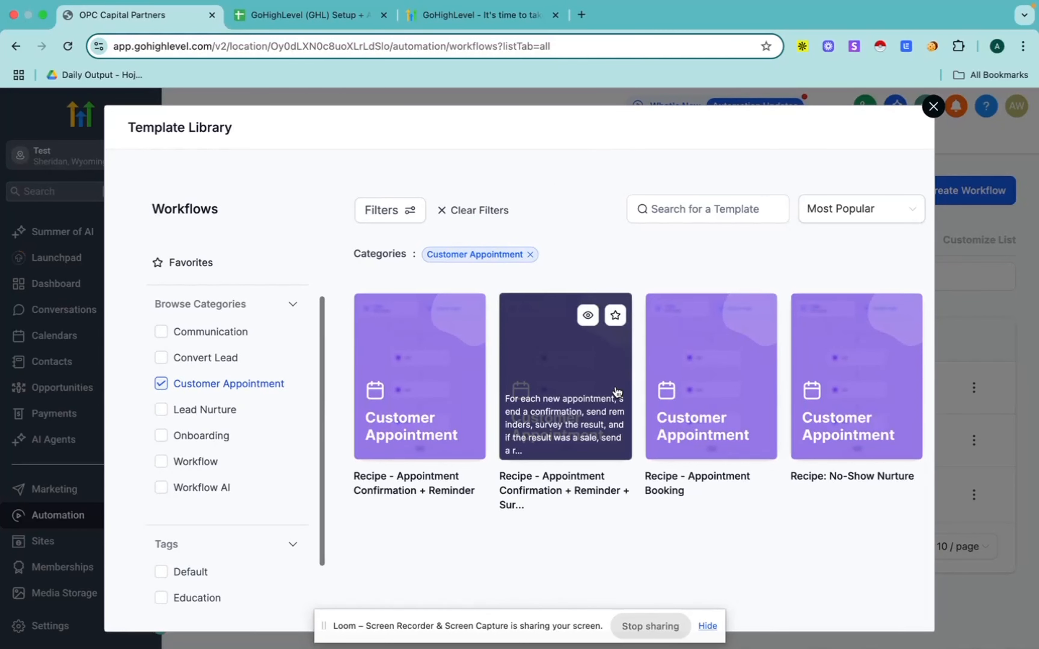
pyautogui.click(556, 380)
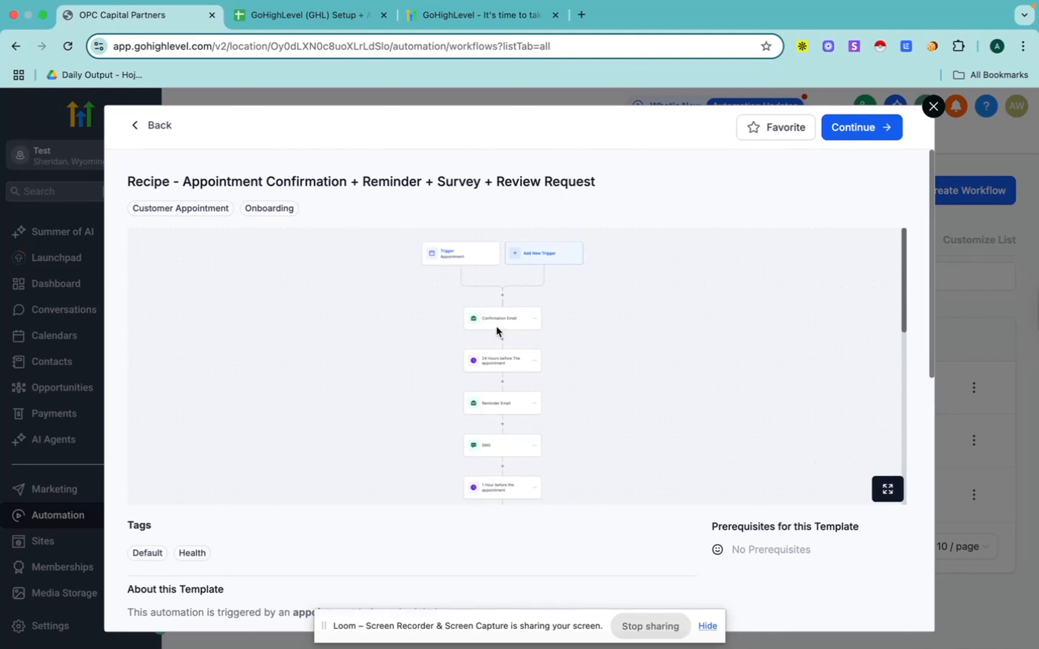
pyautogui.scroll(-2, 503, 325)
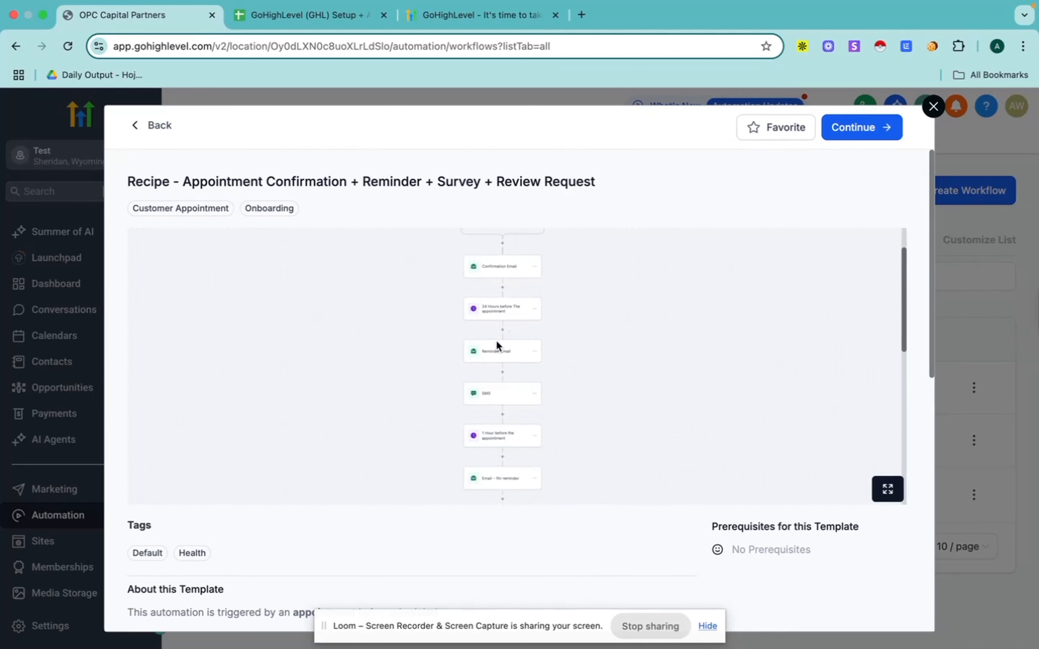
pyautogui.scroll(-2, 495, 382)
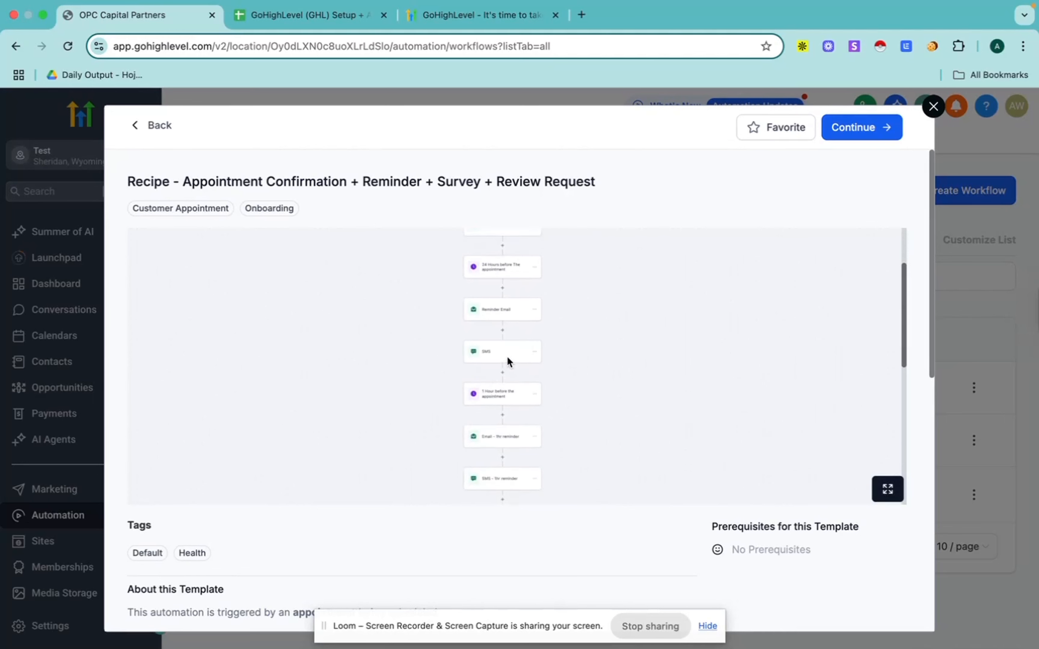
pyautogui.scroll(-4, 518, 358)
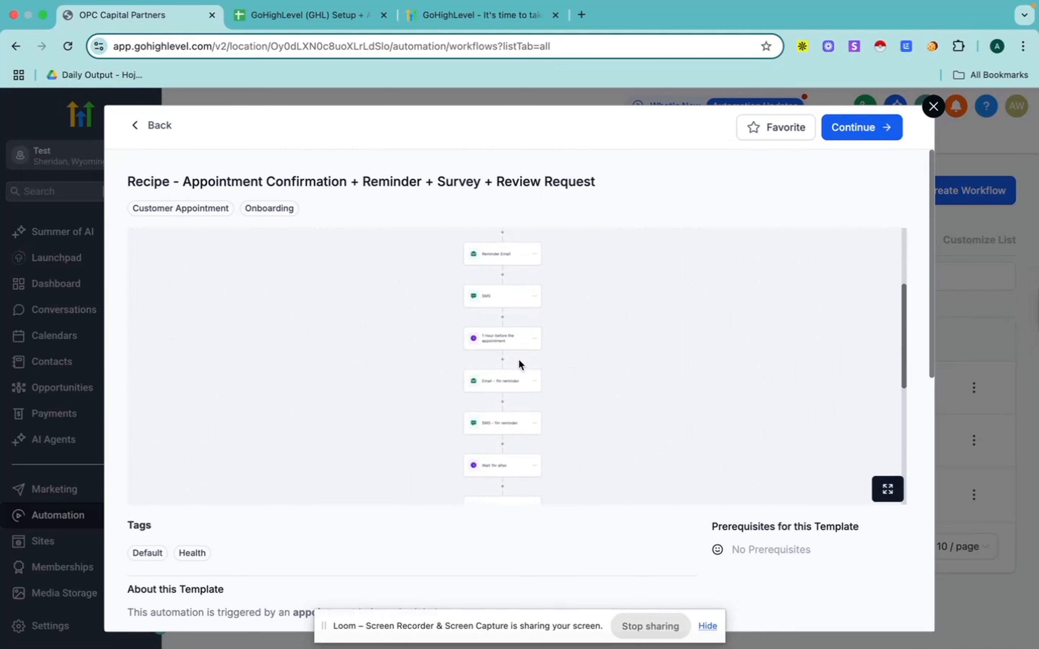
pyautogui.scroll(2, 511, 347)
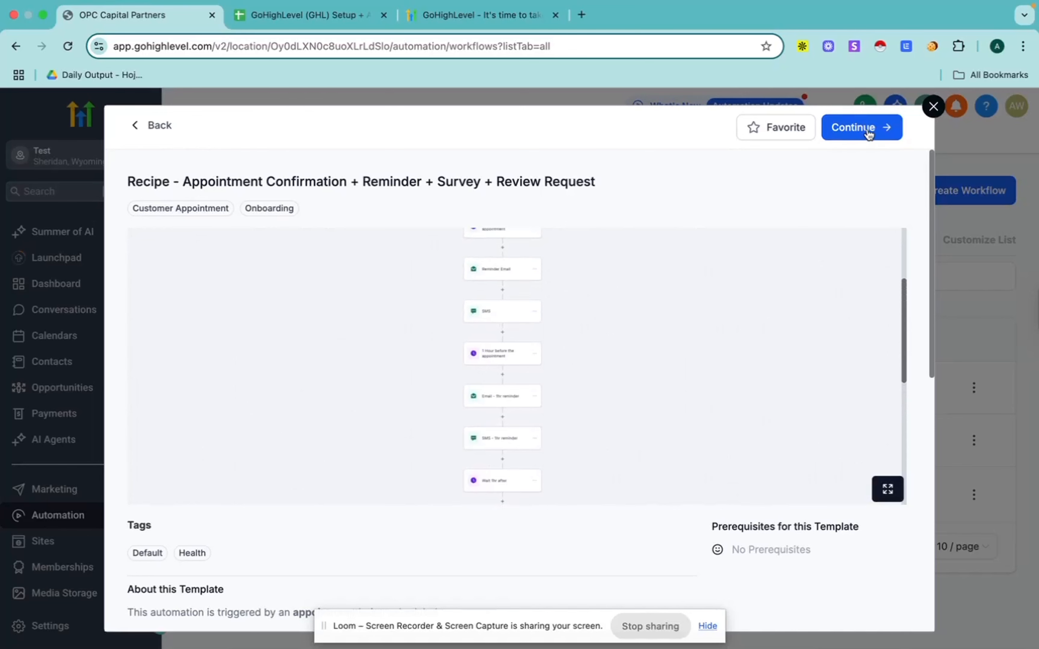
pyautogui.click(933, 107)
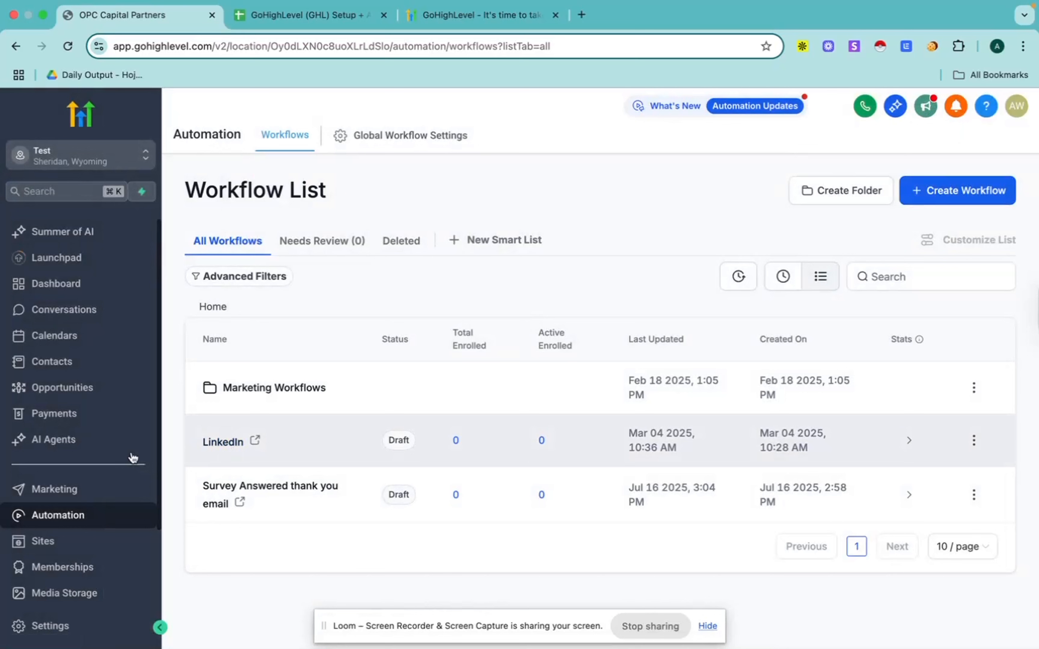
# Step: Open the Sites section and look over its funnels and the available forms, surveys and quizzes areas
pyautogui.scroll(-2, 86, 464)
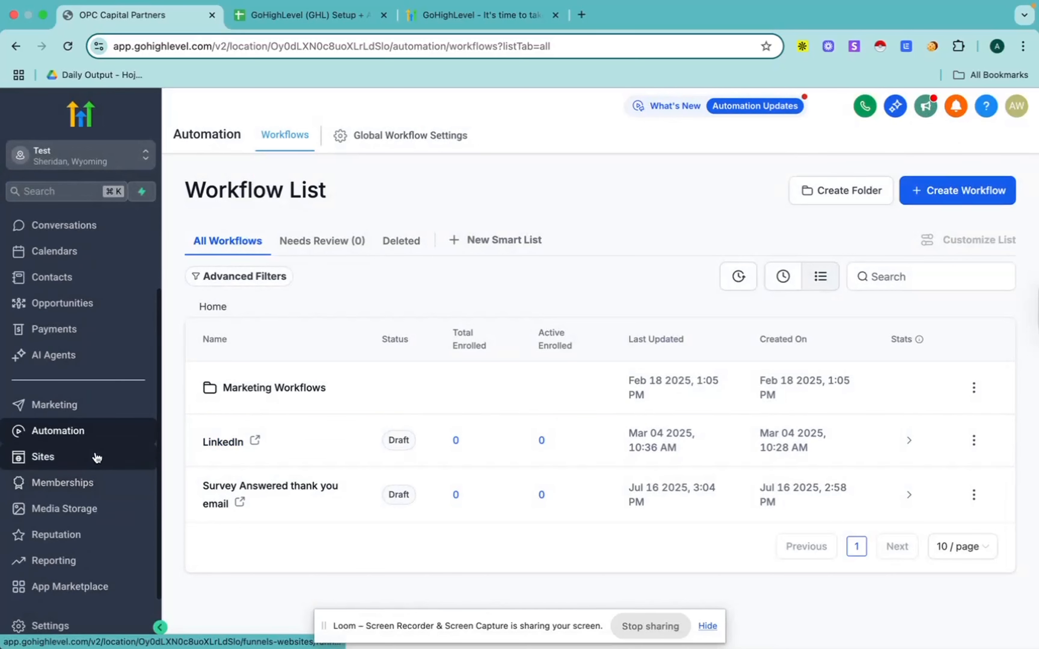
pyautogui.click(54, 458)
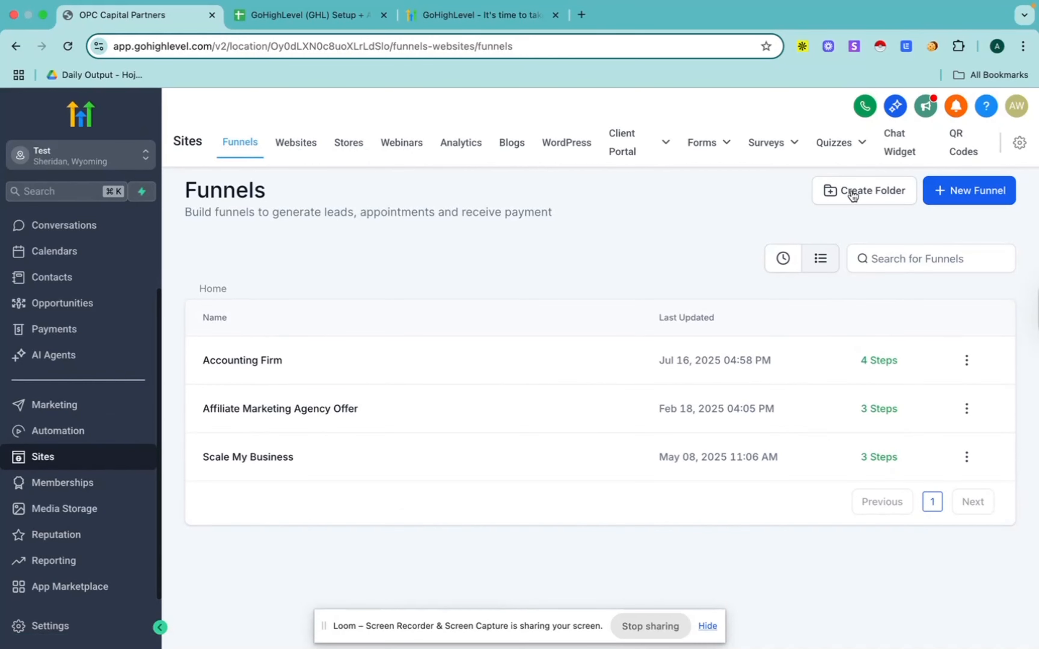
pyautogui.moveTo(714, 145)
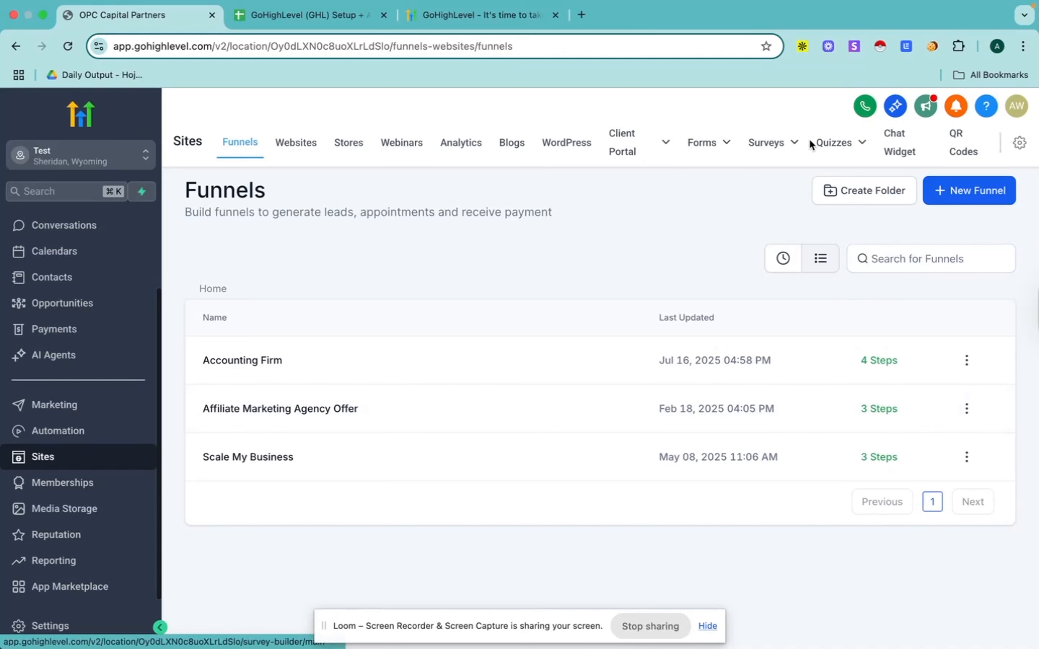
pyautogui.moveTo(867, 146)
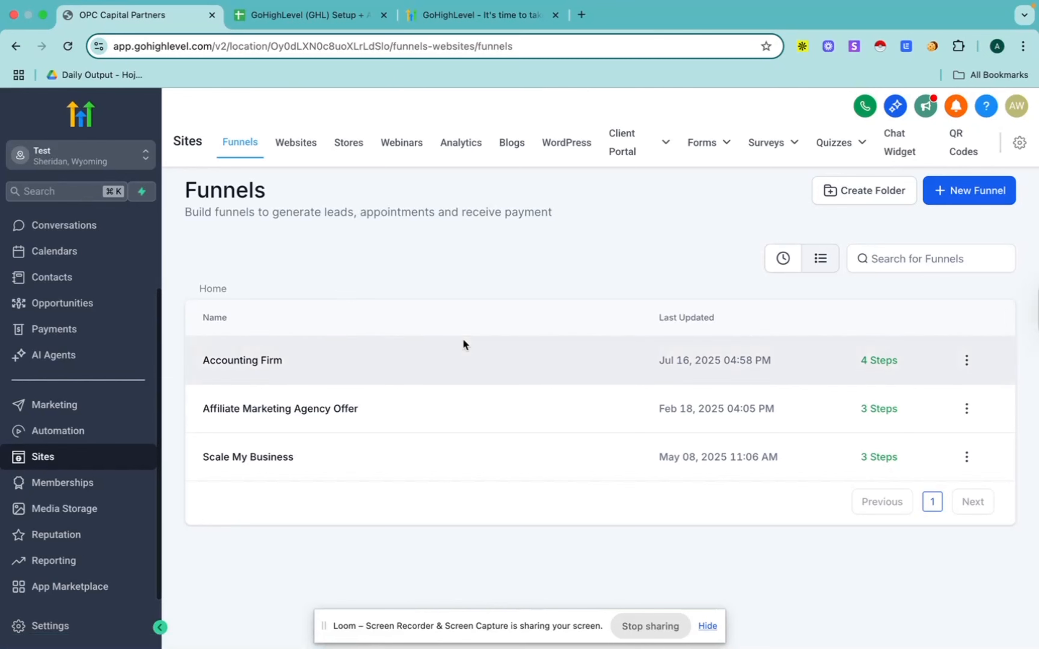
# Step: Start a new funnel from templates and filter the template library to the Financial category
pyautogui.click(971, 194)
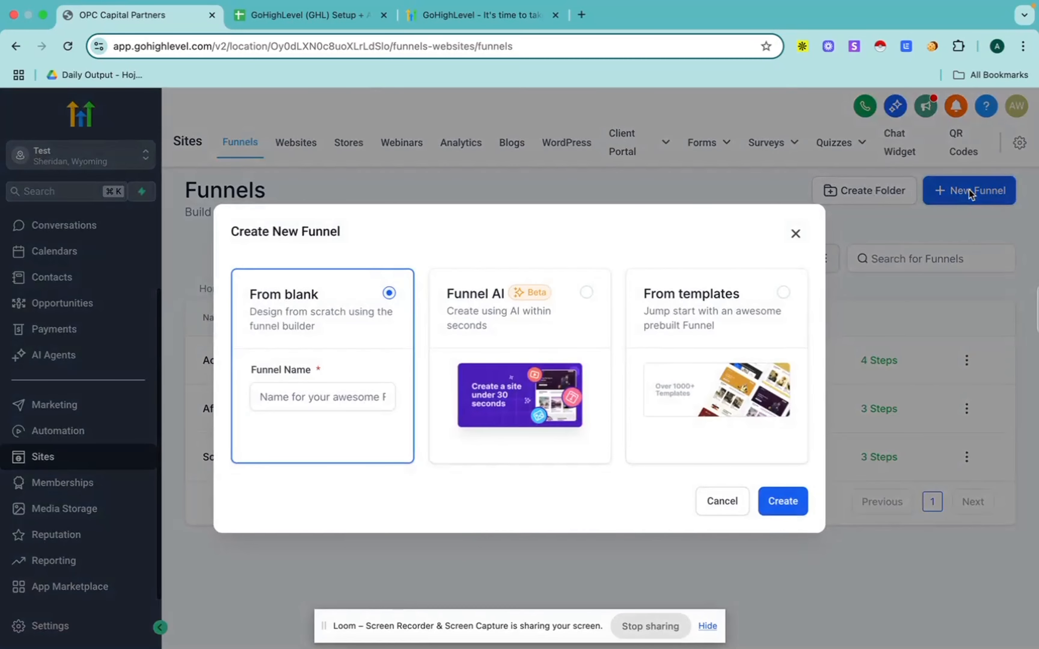
pyautogui.click(731, 309)
pyautogui.click(776, 506)
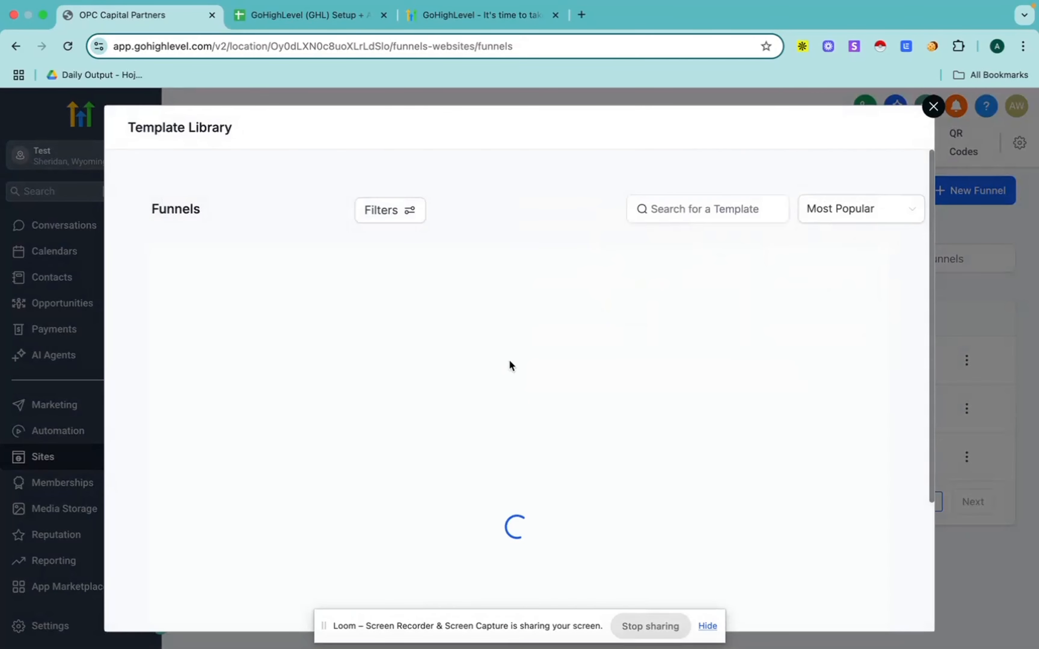
pyautogui.scroll(-5, 560, 460)
pyautogui.scroll(-5, 560, 460)
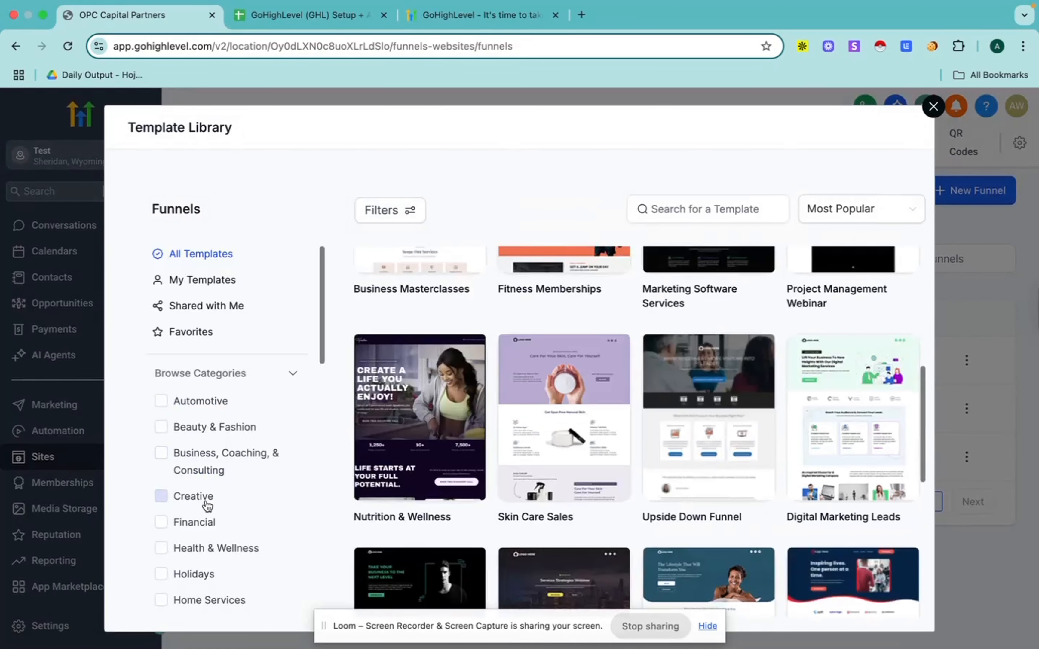
pyautogui.scroll(-3, 204, 499)
pyautogui.scroll(-1, 192, 509)
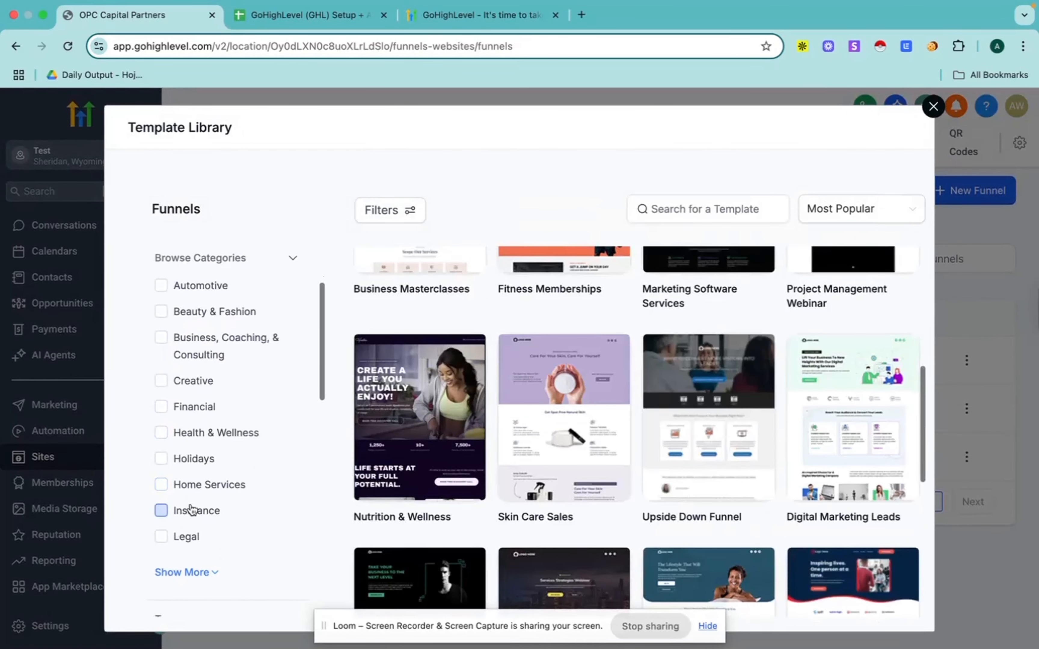
pyautogui.click(162, 408)
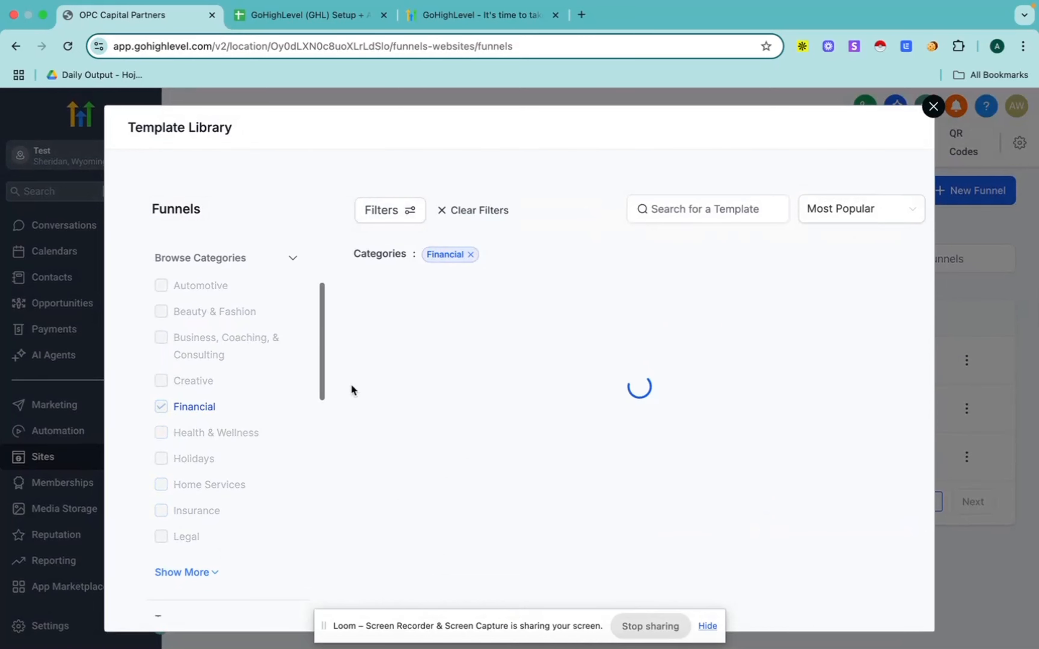
# Step: Browse the Financial funnel templates, load more of them, and close the template library without choosing one
pyautogui.scroll(-10, 559, 365)
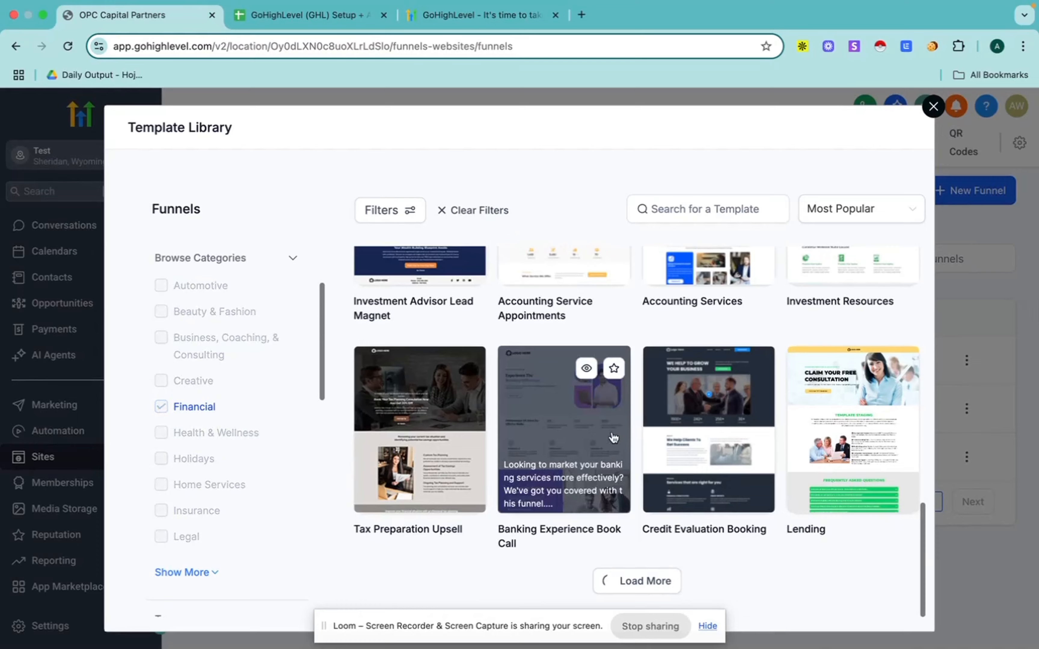
pyautogui.click(629, 581)
pyautogui.scroll(-5, 613, 437)
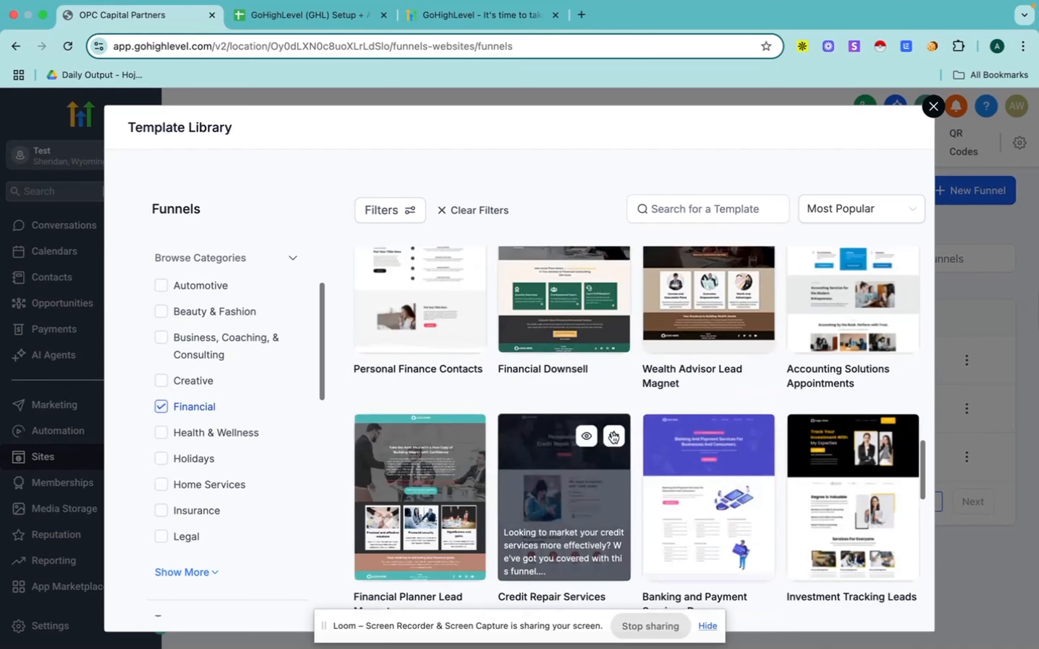
pyautogui.scroll(-5, 614, 437)
pyautogui.scroll(15, 614, 437)
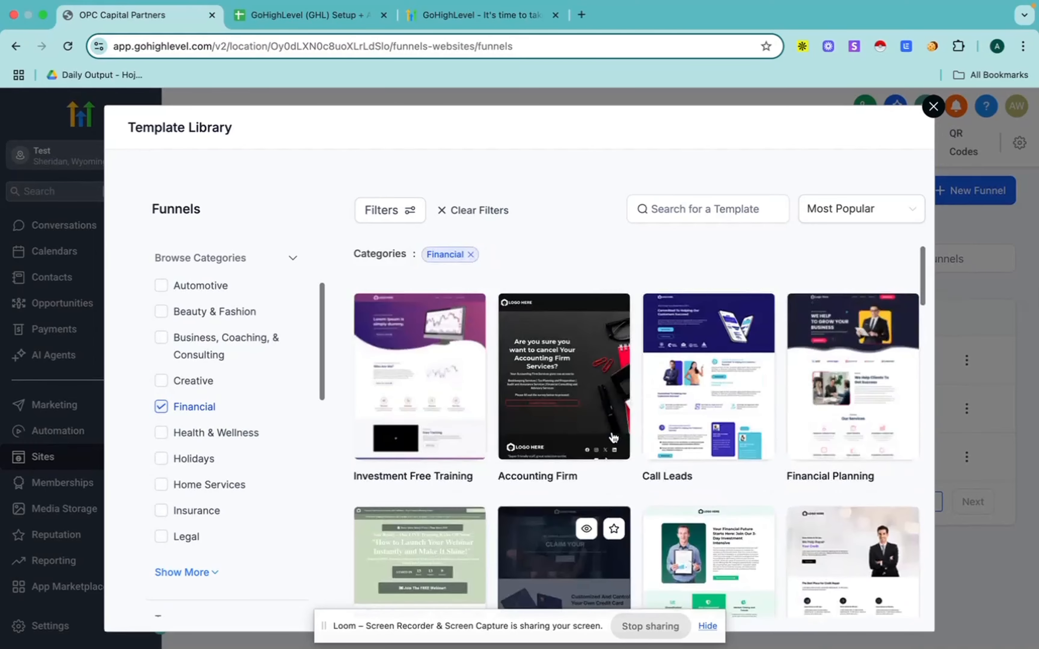
pyautogui.moveTo(617, 382)
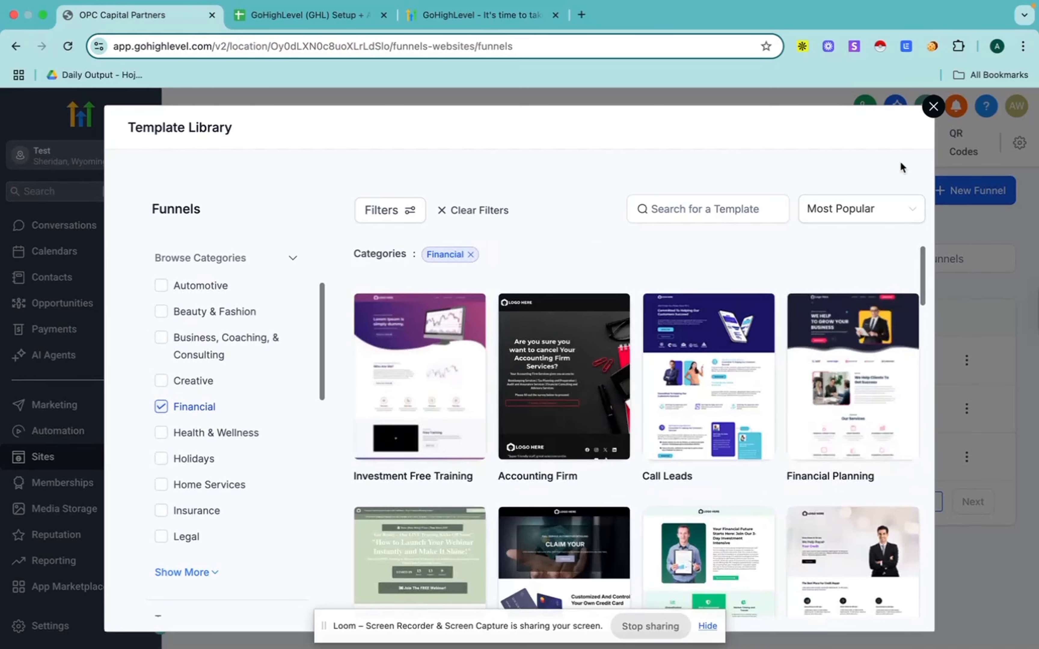
pyautogui.click(933, 107)
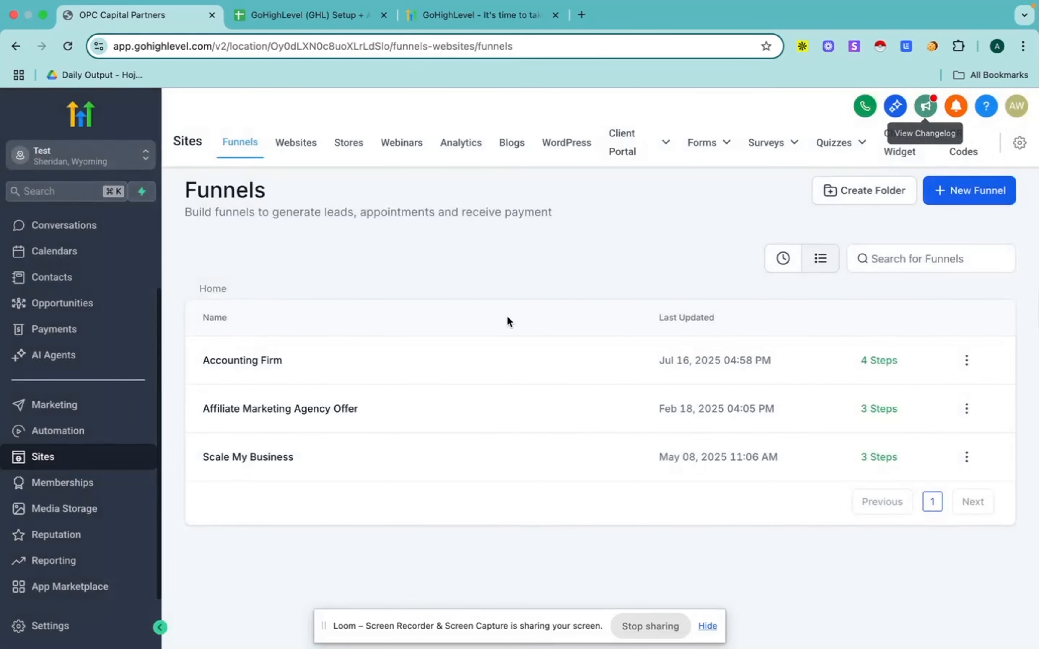
# Step: Open the Accounting Firm funnel's settings and review its domain, tracking code and chat widget options, leaving the chat widget at None
pyautogui.click(245, 363)
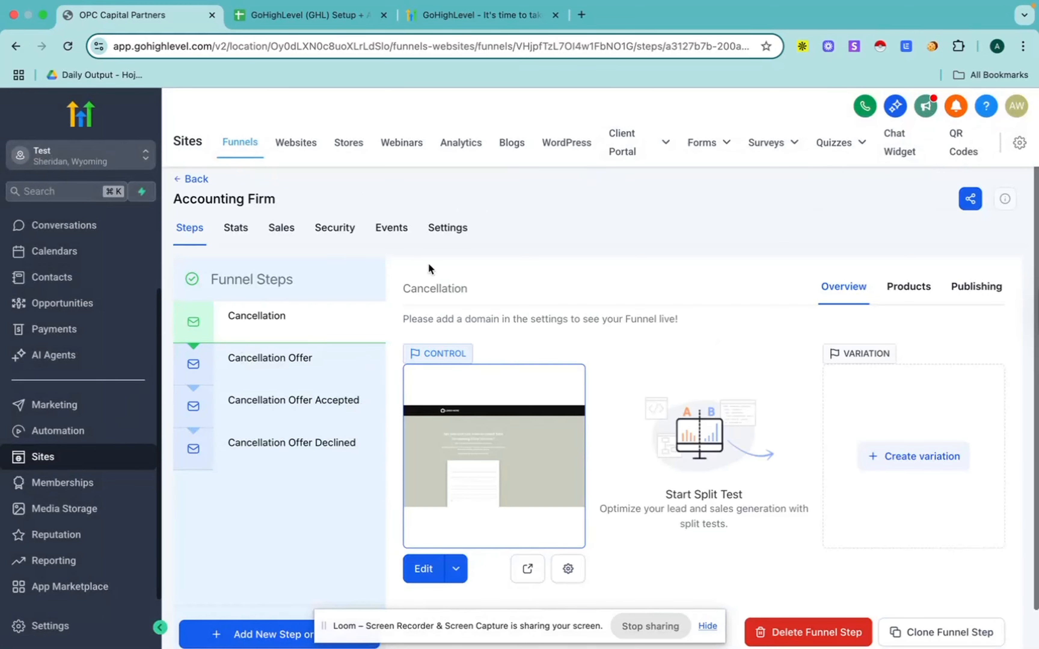
pyautogui.click(442, 229)
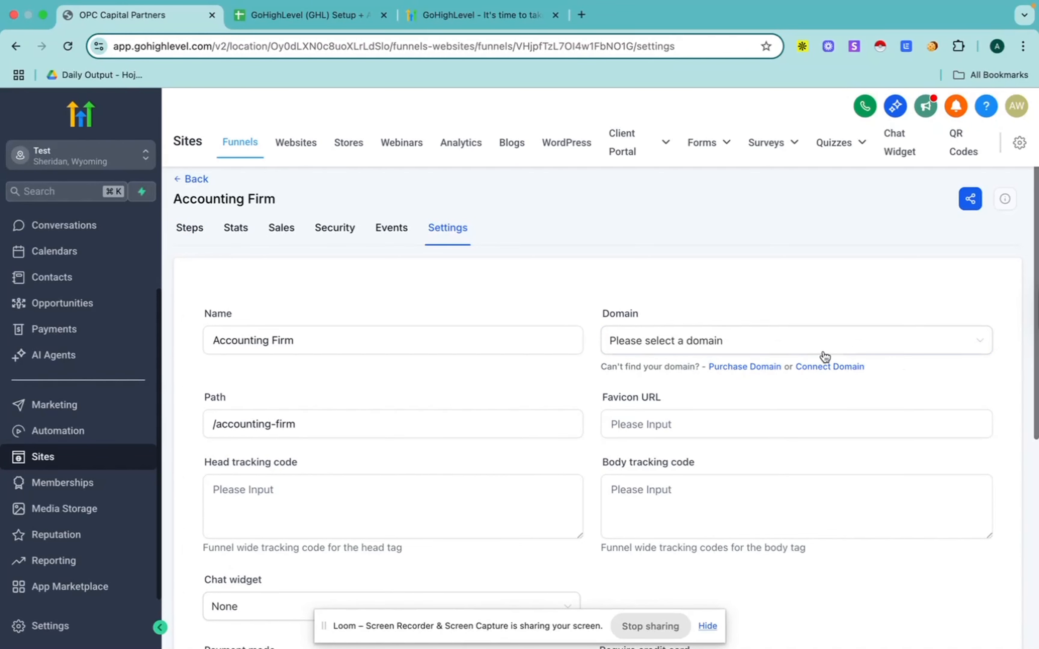
pyautogui.scroll(-5, 429, 407)
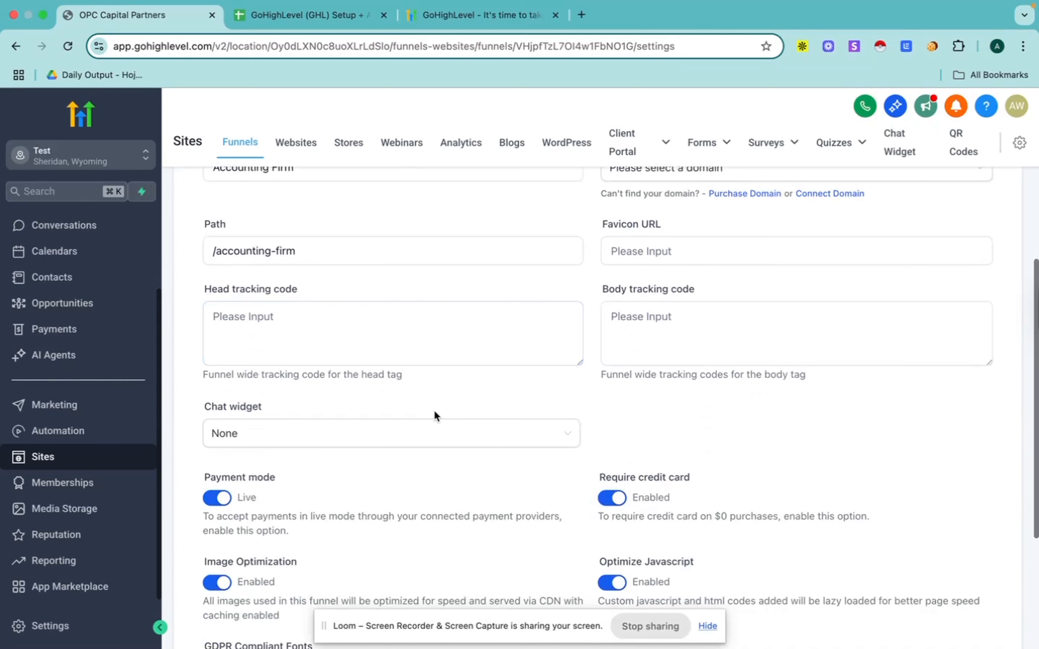
pyautogui.click(257, 435)
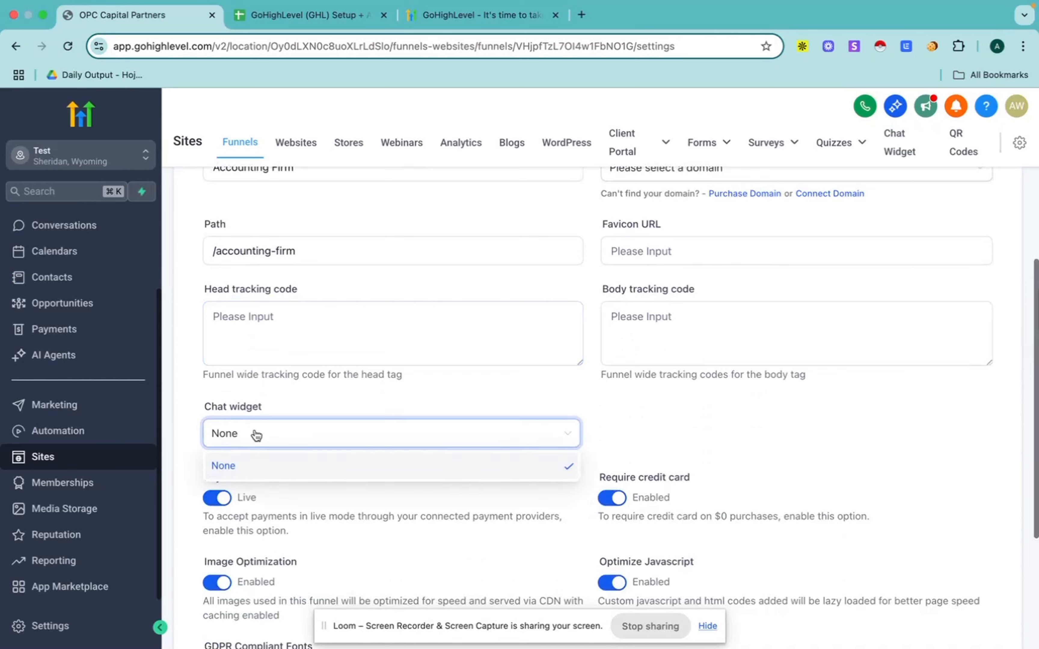
pyautogui.click(314, 398)
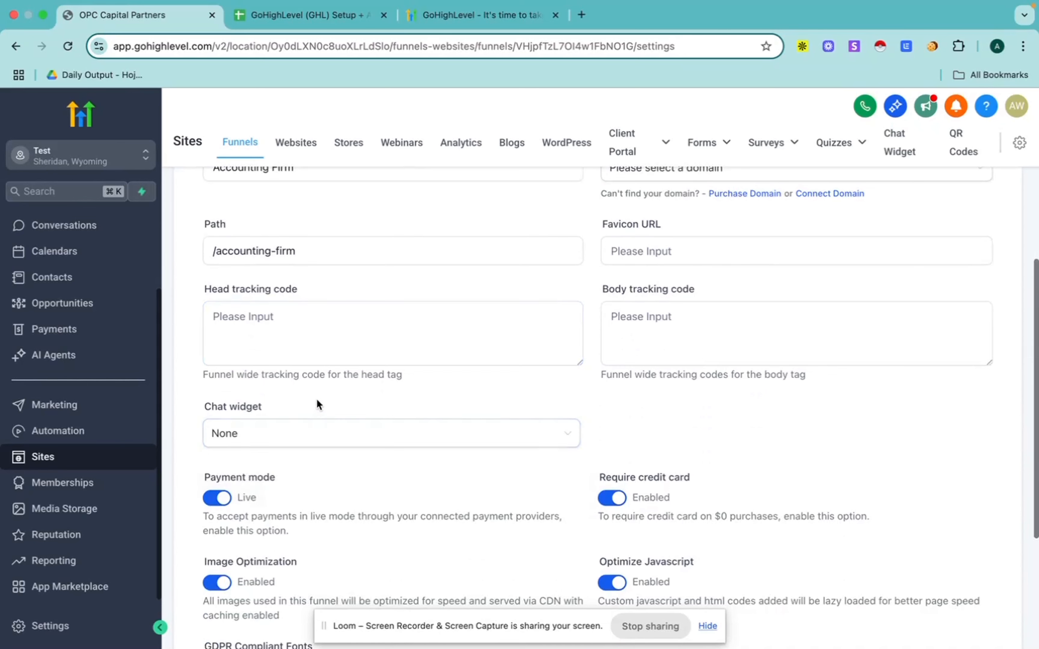
# Step: Open the Chat Widget area, review the chat types offered for a new widget without creating one, and return to the funnel list
pyautogui.click(900, 139)
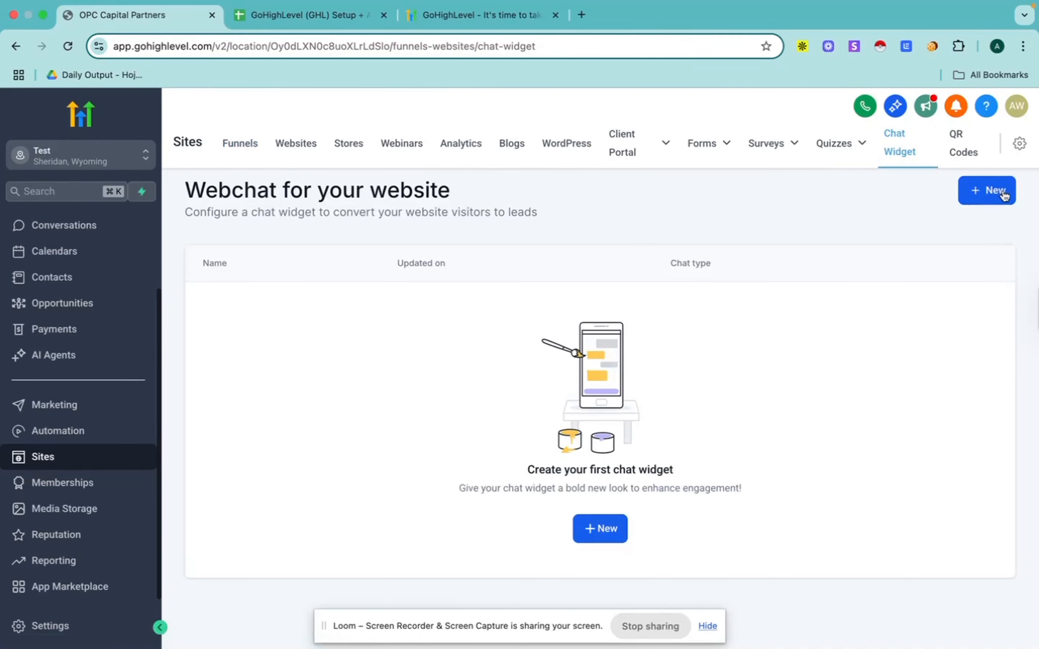
pyautogui.click(1000, 191)
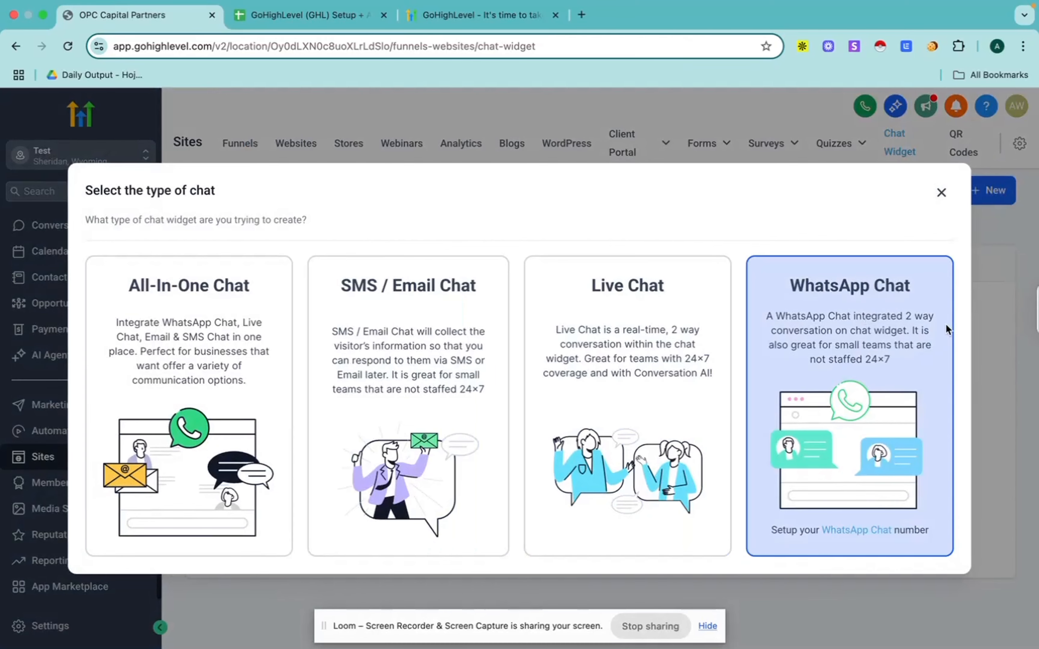
pyautogui.click(941, 192)
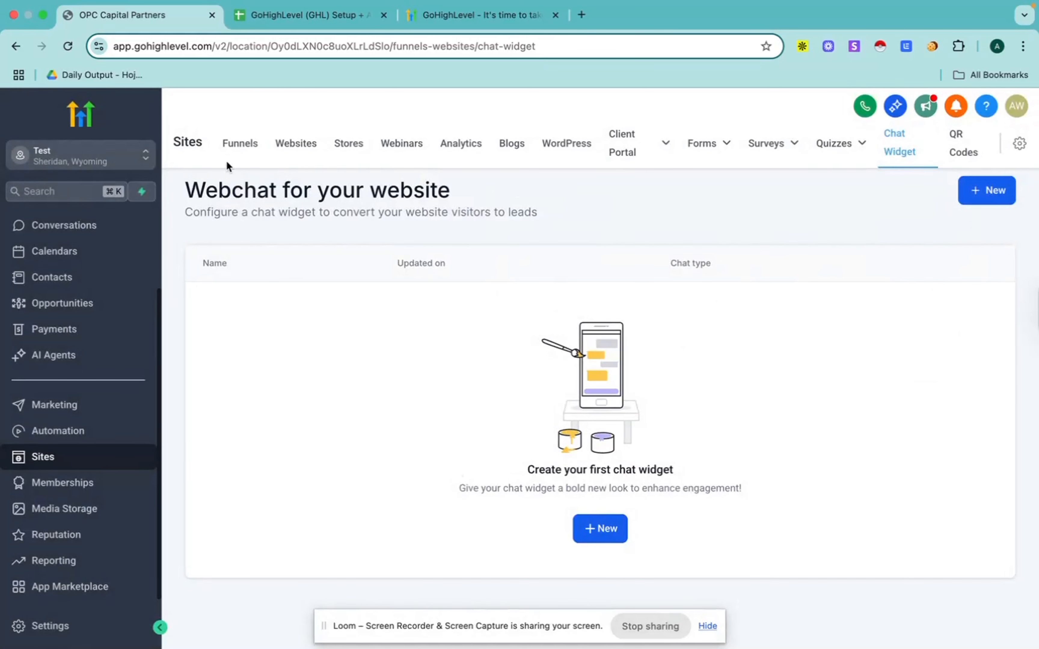
pyautogui.click(238, 144)
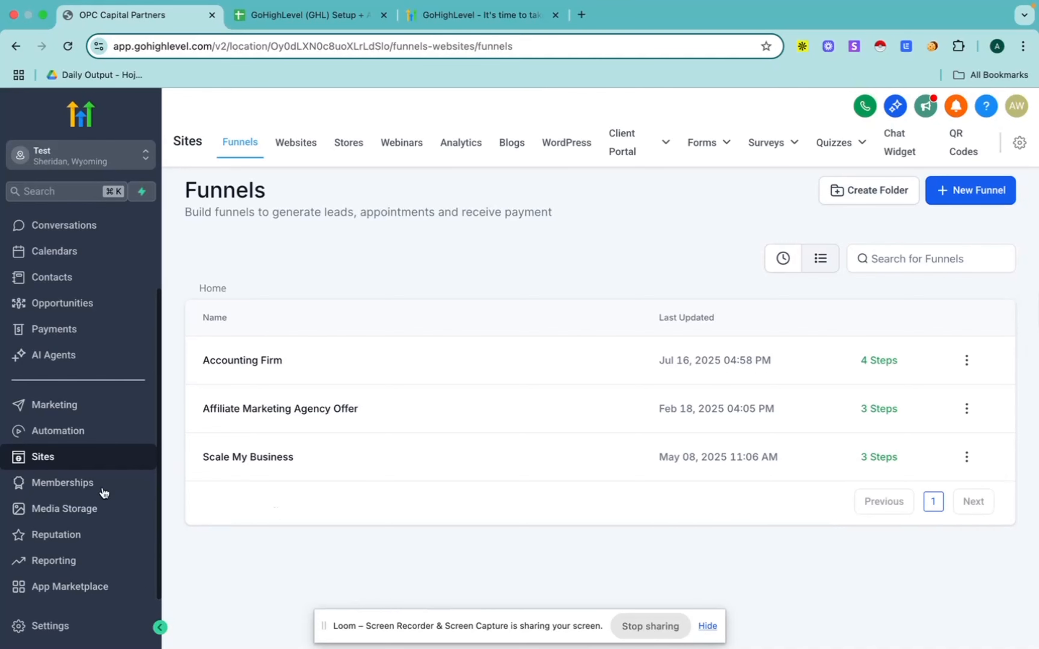
# Step: Open the Memberships area, look over its client portal dashboard, and bring up the Courses dashboard
pyautogui.click(58, 482)
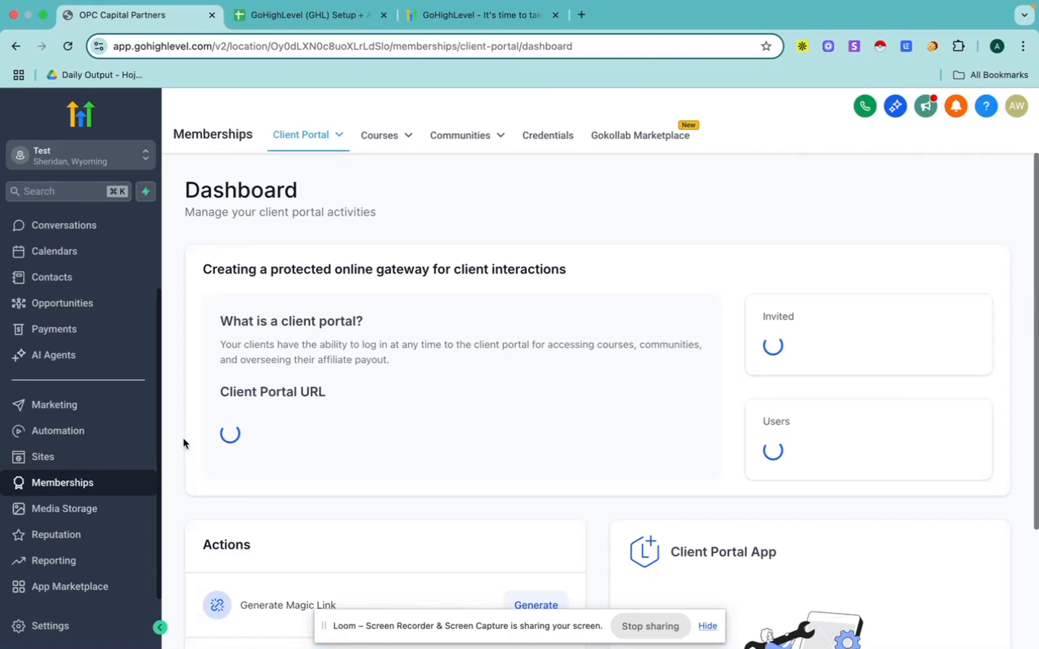
pyautogui.click(385, 135)
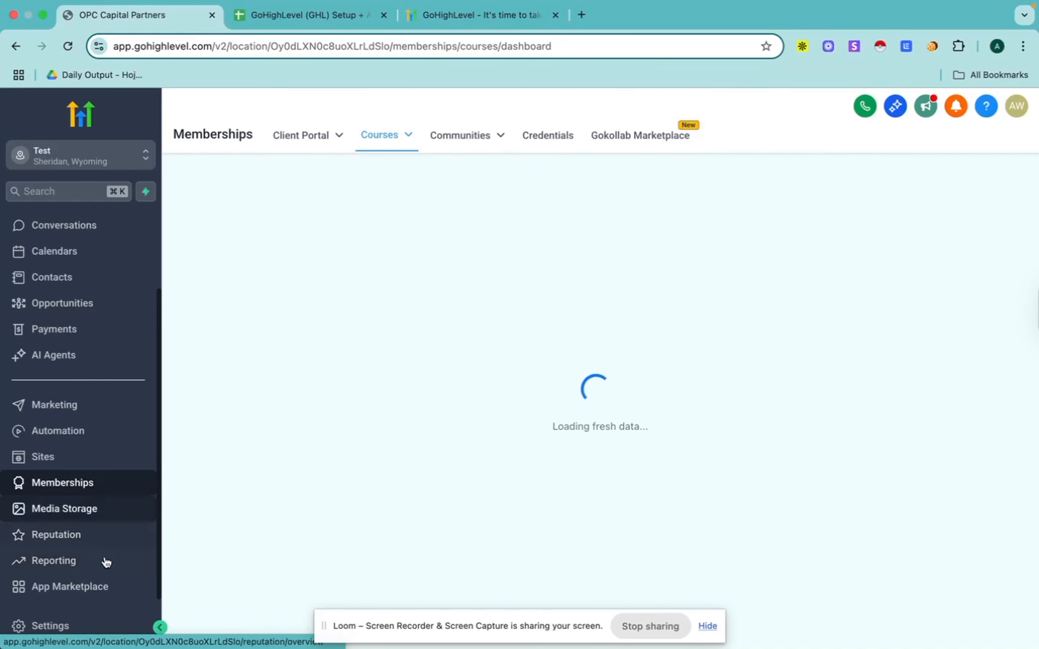
# Step: Open the sub-account's settings and look through the available categories, from Business Profile to Domains, Integrations and Tags
pyautogui.moveTo(43, 618)
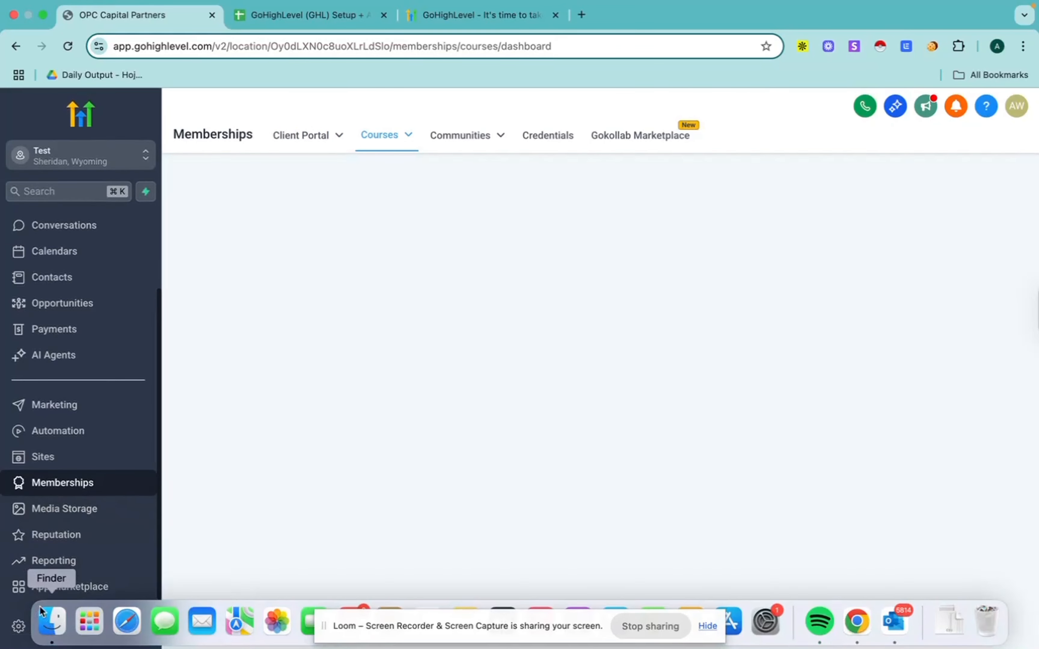
pyautogui.click(33, 627)
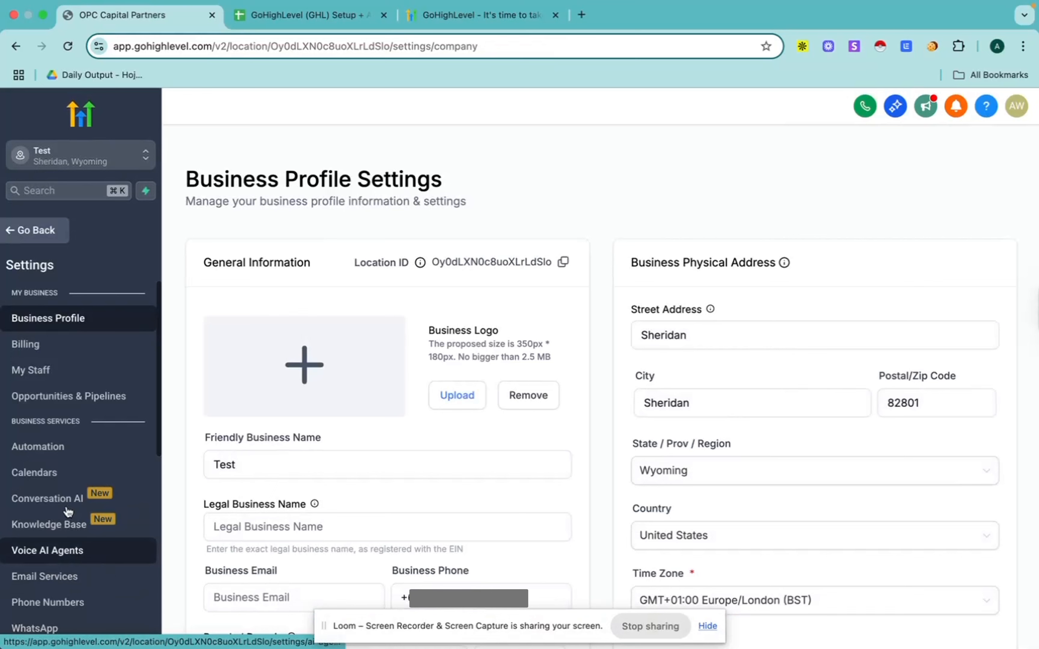
pyautogui.scroll(-3, 47, 466)
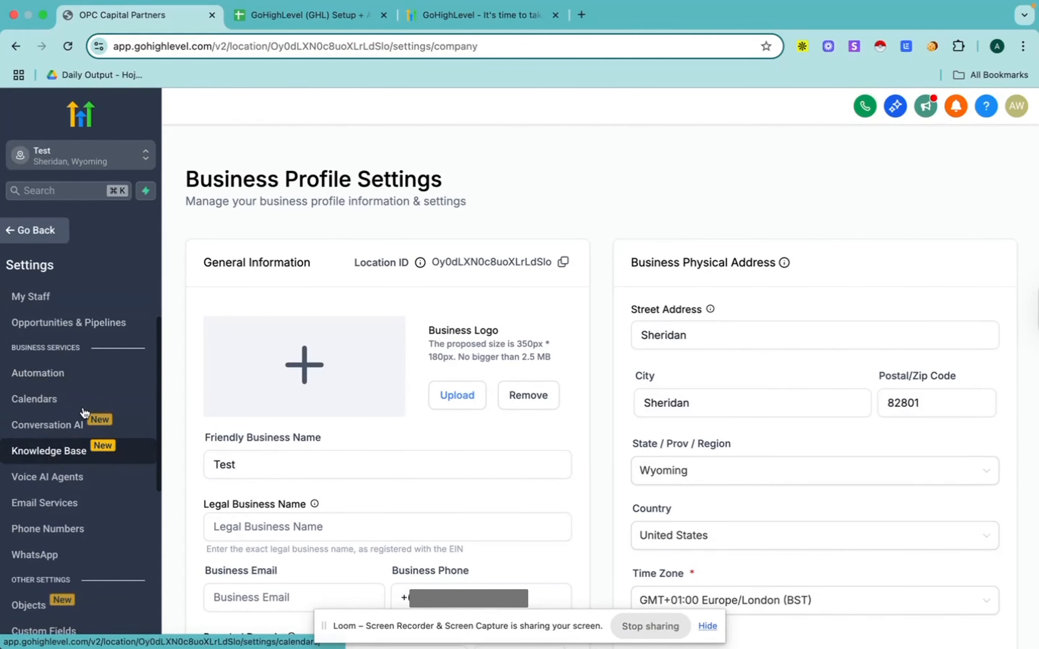
pyautogui.scroll(-3, 77, 473)
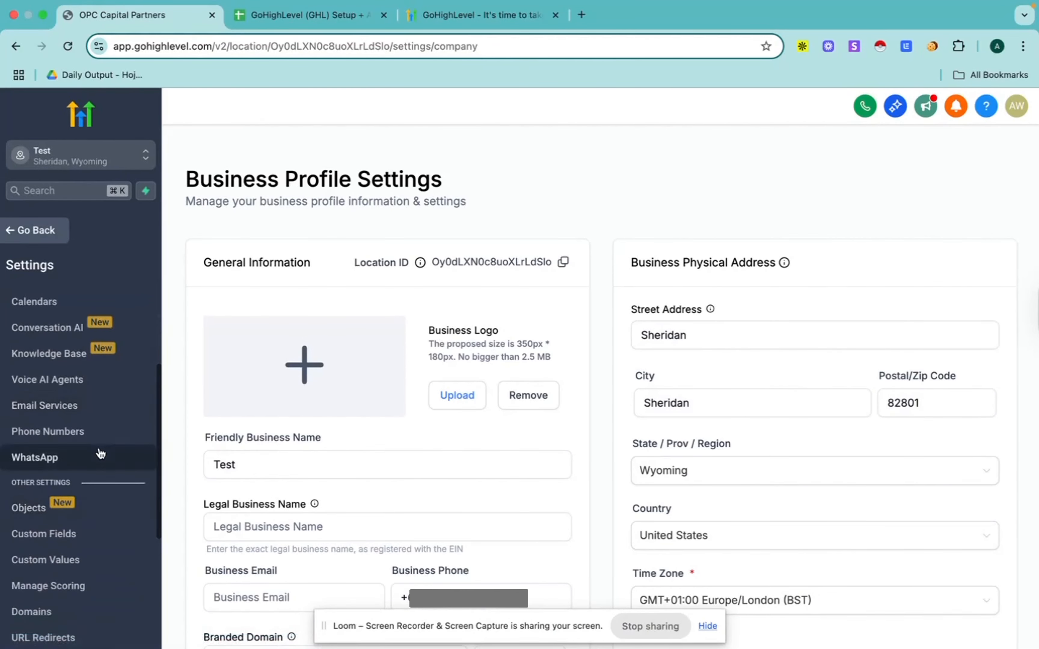
pyautogui.scroll(-3, 68, 412)
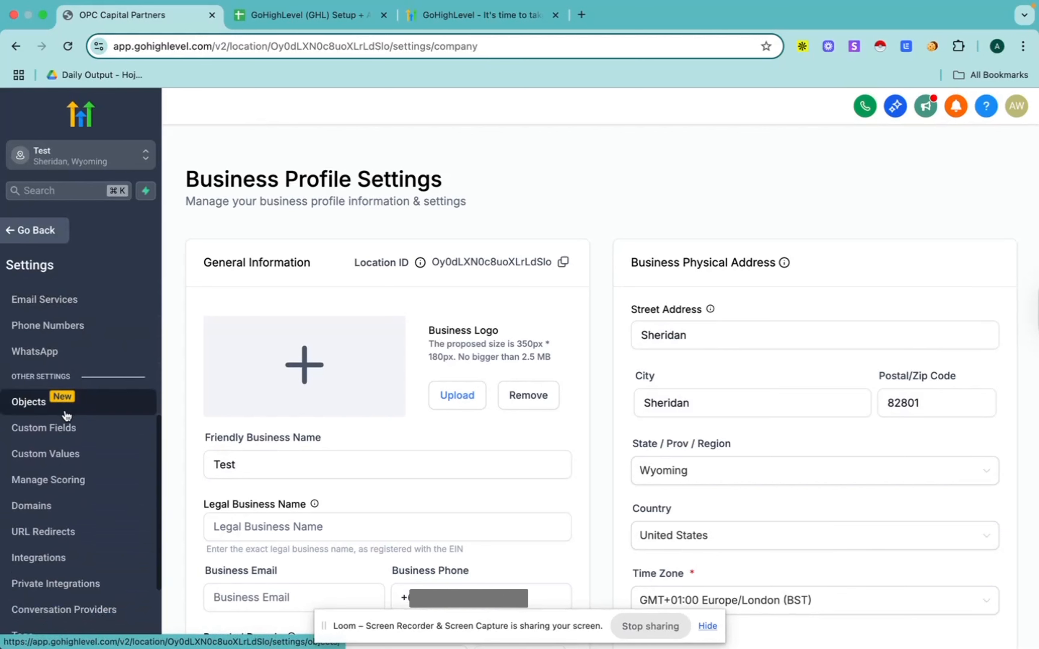
pyautogui.scroll(-2, 66, 415)
pyautogui.scroll(-1, 67, 415)
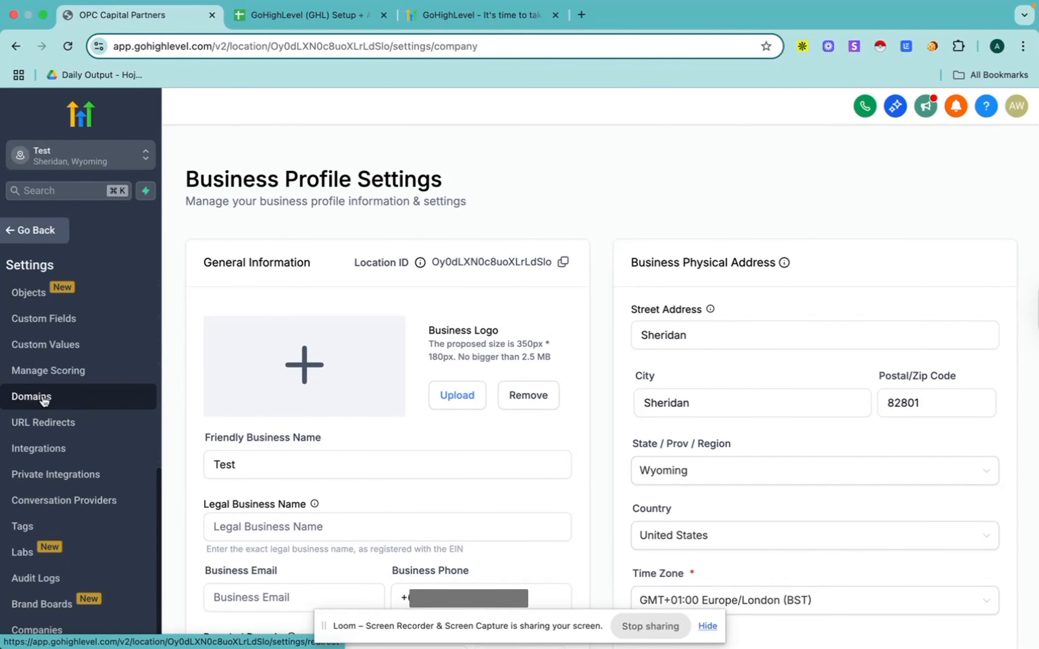
pyautogui.scroll(4, 45, 400)
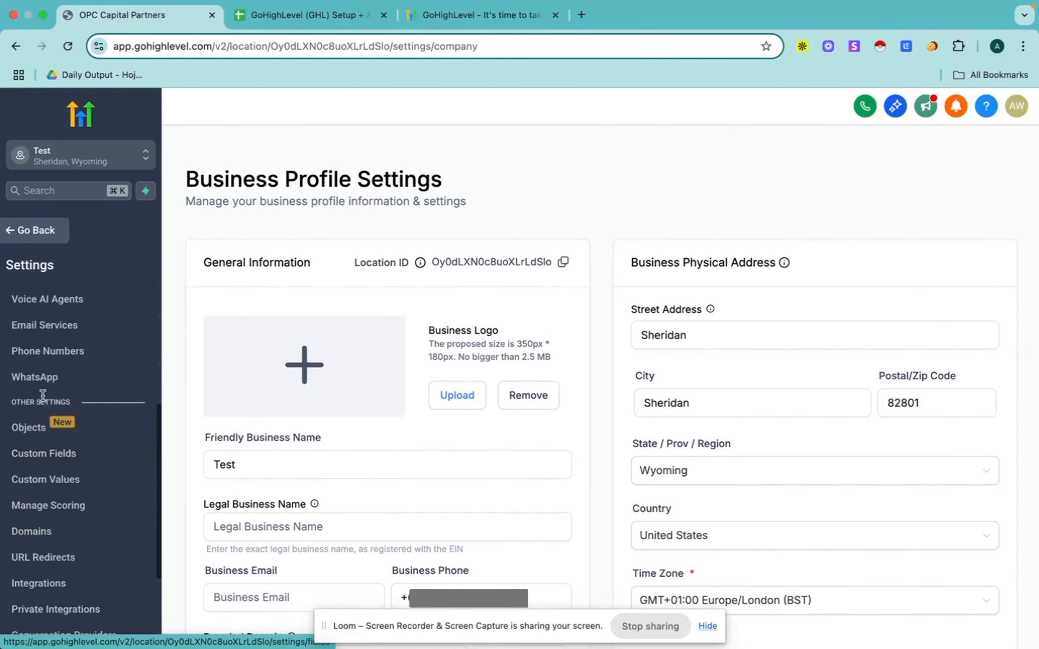
# Step: Open the Phone Numbers settings, browse the United States numbers offered for purchase, and close the purchase dialog without buying one
pyautogui.click(71, 363)
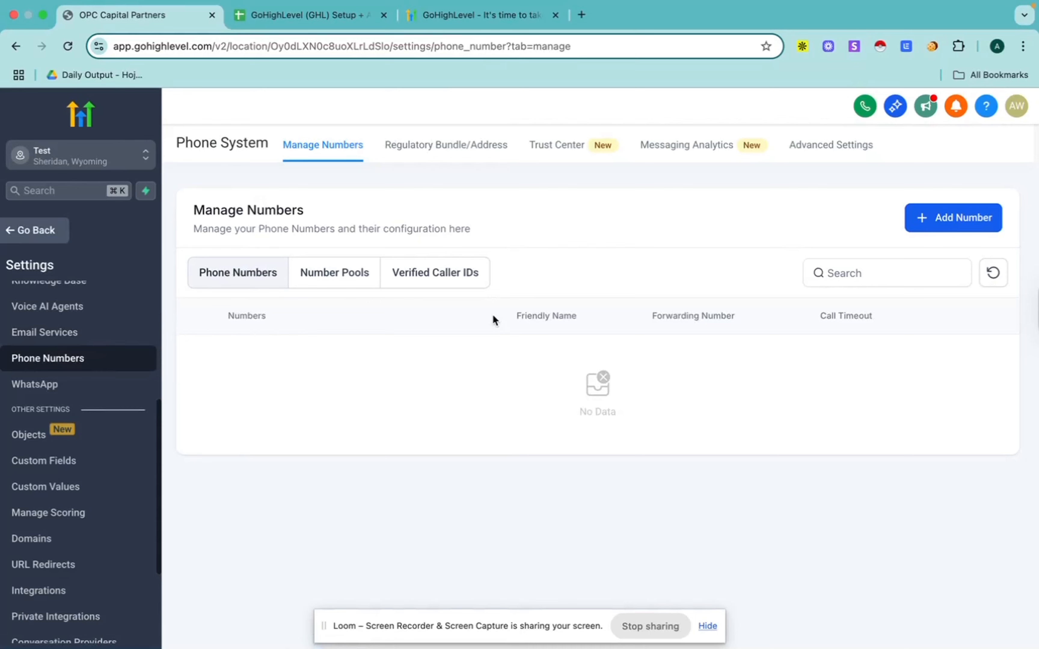
pyautogui.click(950, 224)
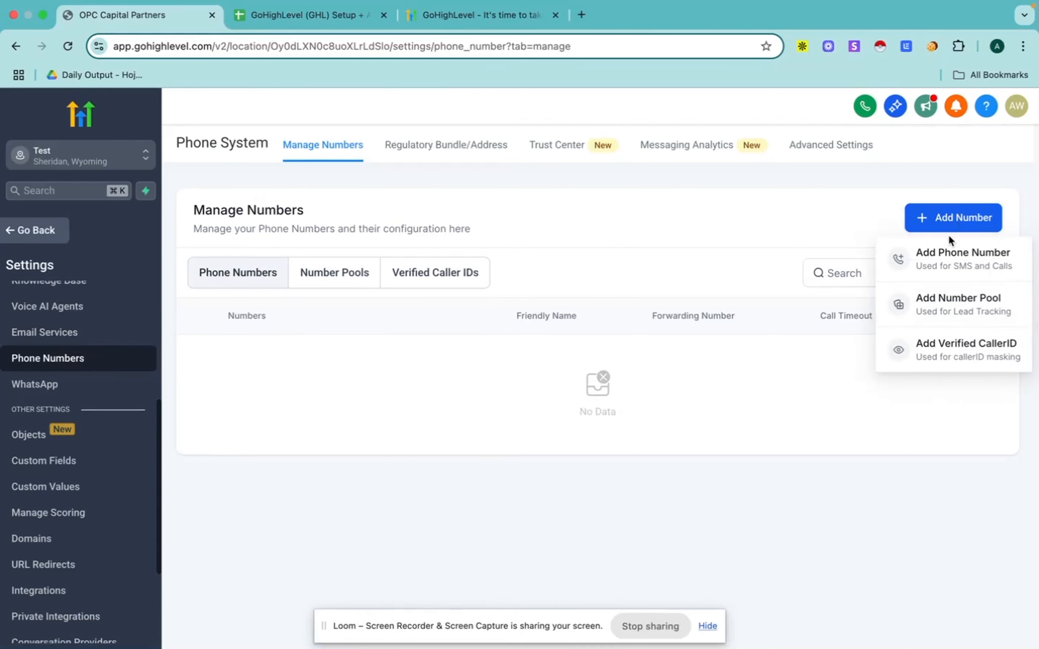
pyautogui.click(949, 260)
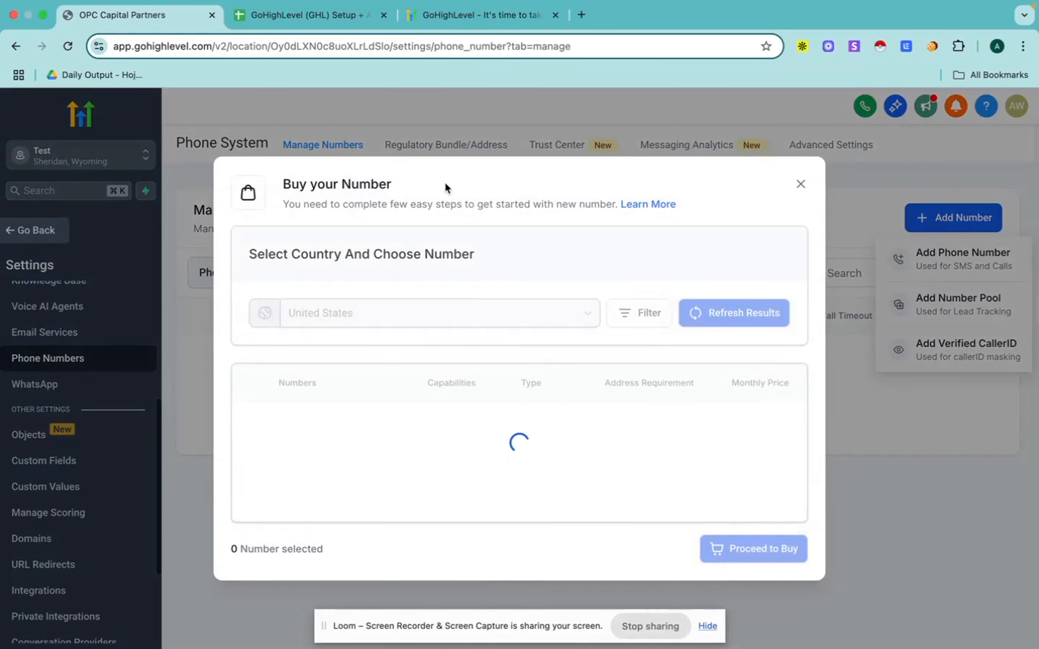
pyautogui.scroll(-10, 415, 364)
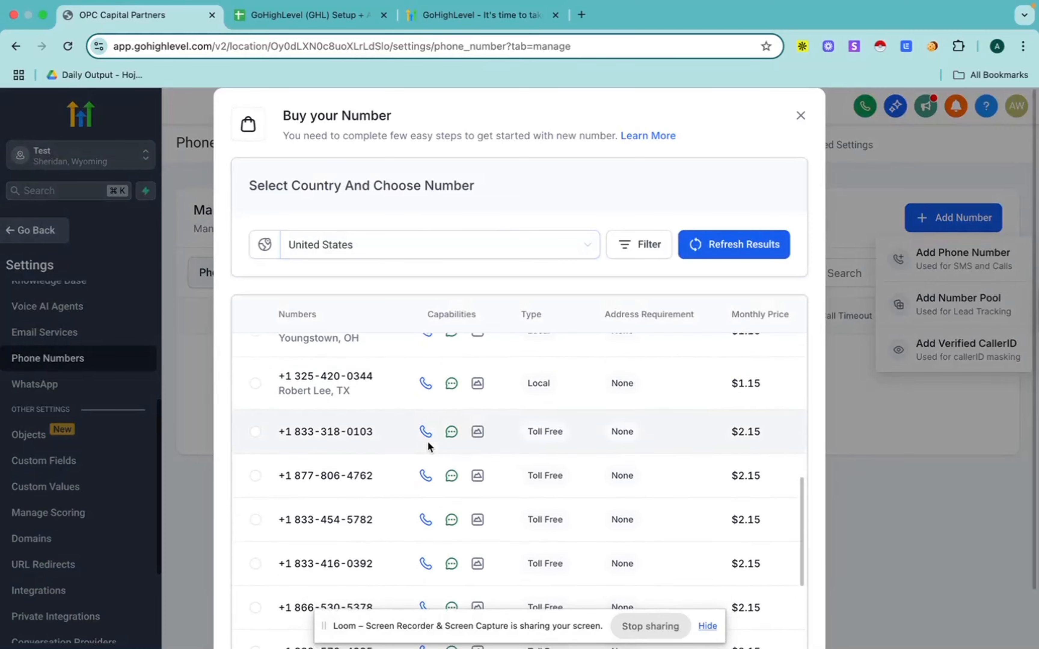
pyautogui.scroll(10, 272, 377)
pyautogui.scroll(-10, 556, 521)
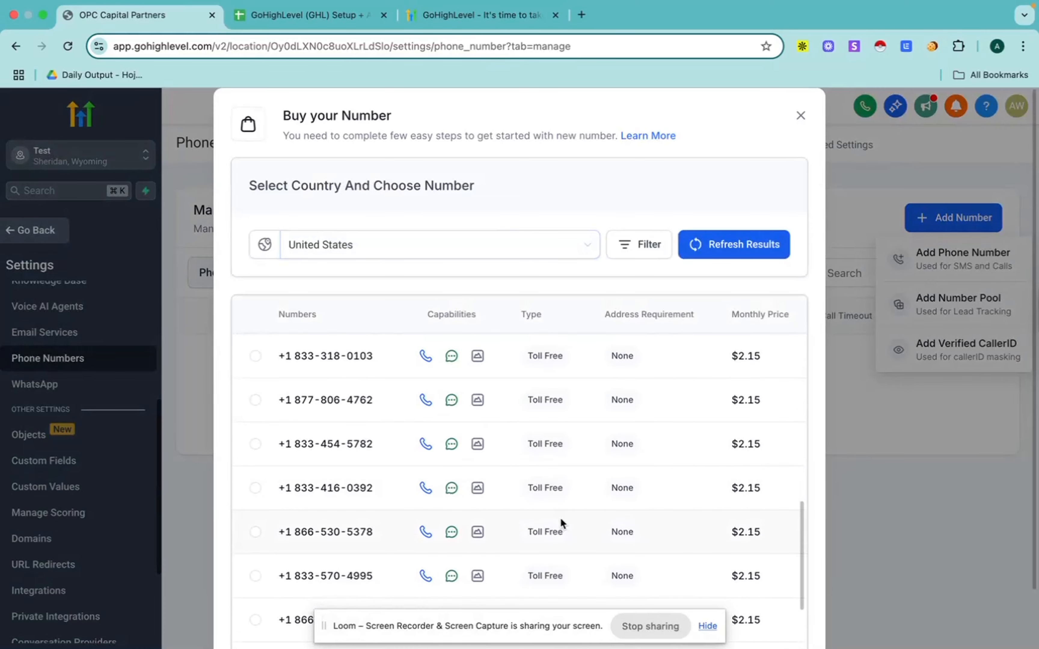
pyautogui.click(708, 627)
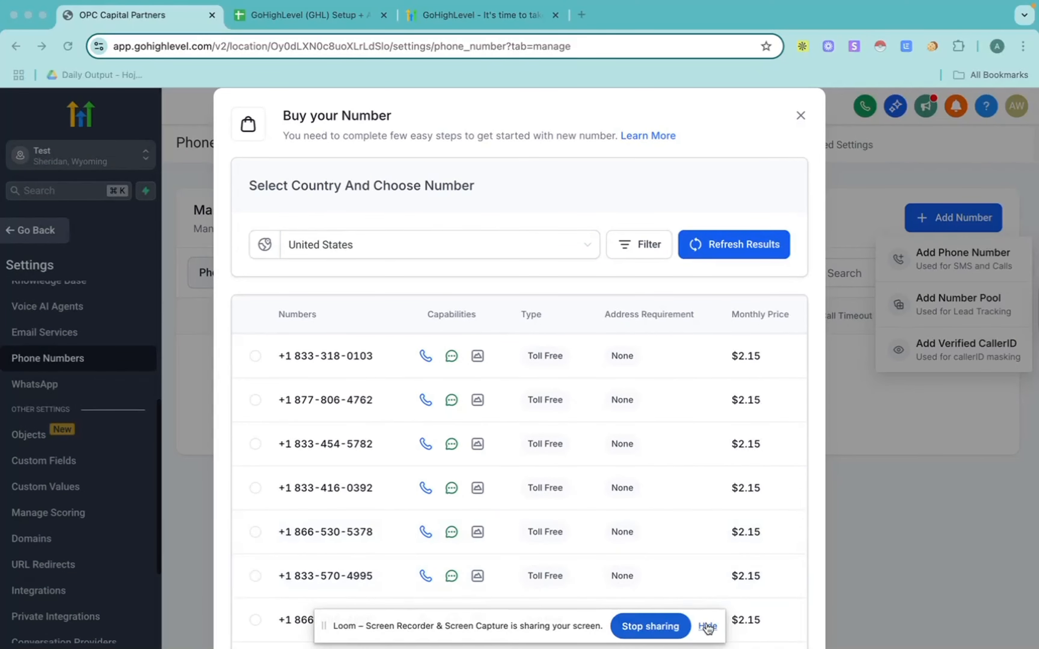
pyautogui.click(707, 627)
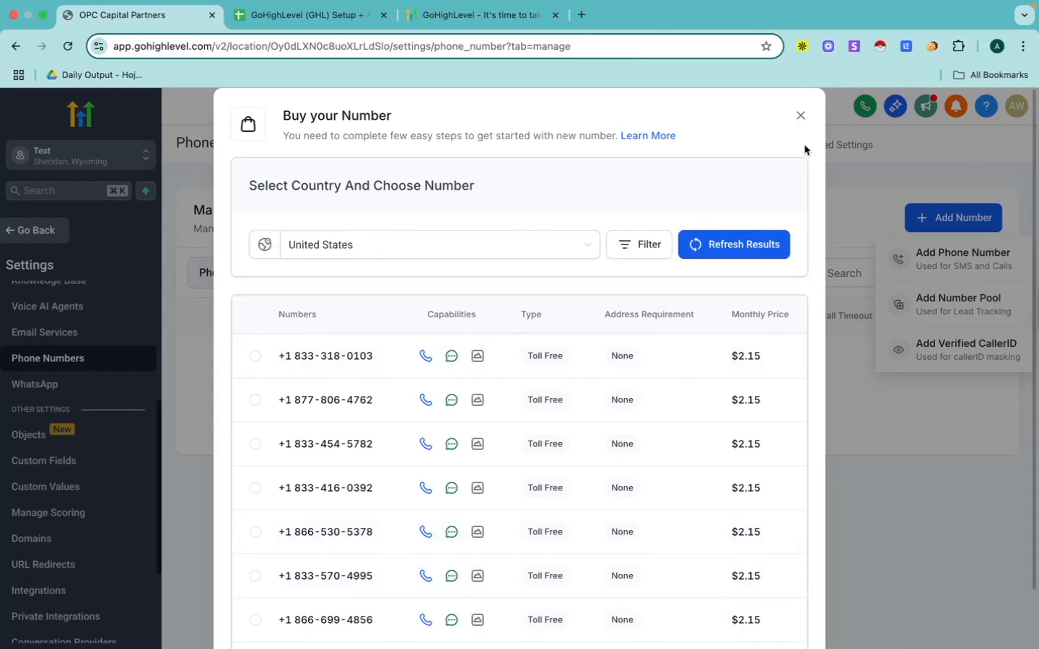
pyautogui.click(799, 117)
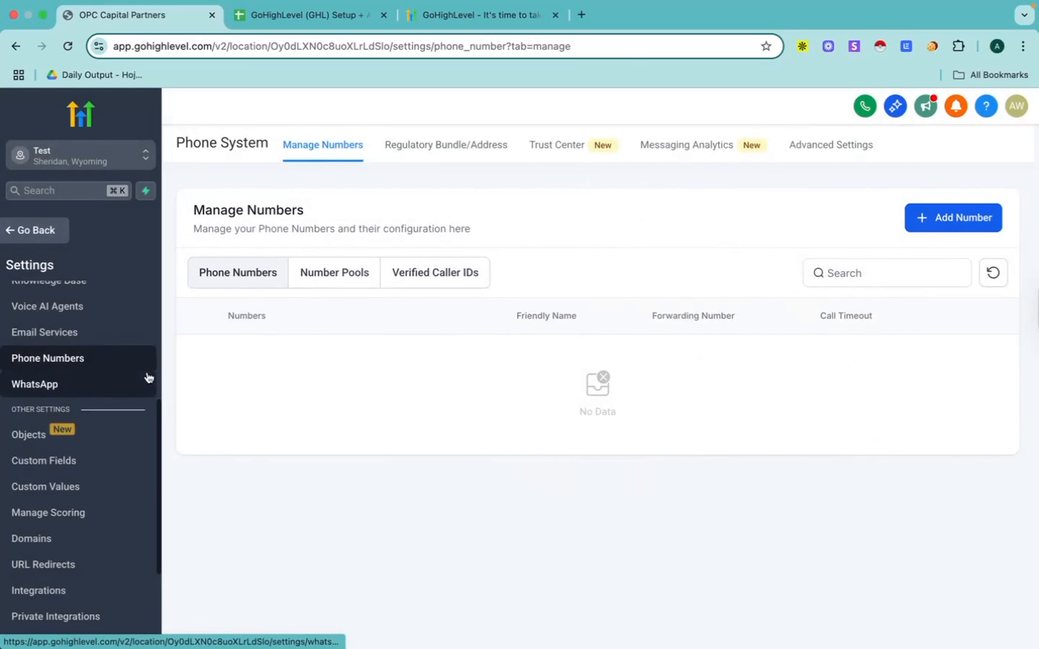
# Step: Review the list of custom fields in the settings, then open the Custom Values list
pyautogui.scroll(-3, 90, 402)
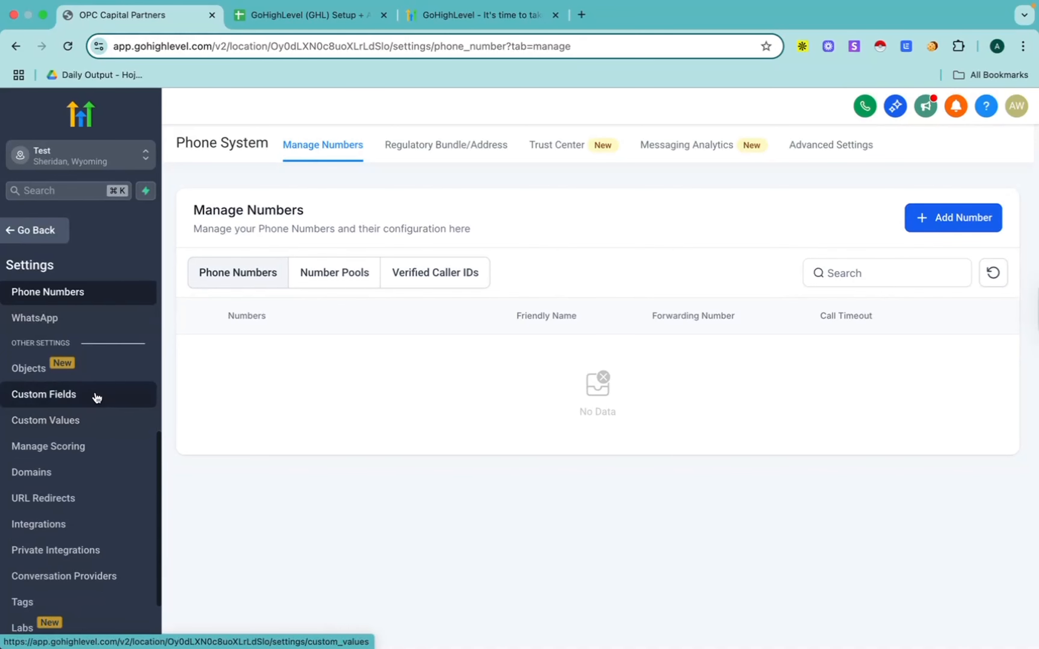
pyautogui.click(68, 397)
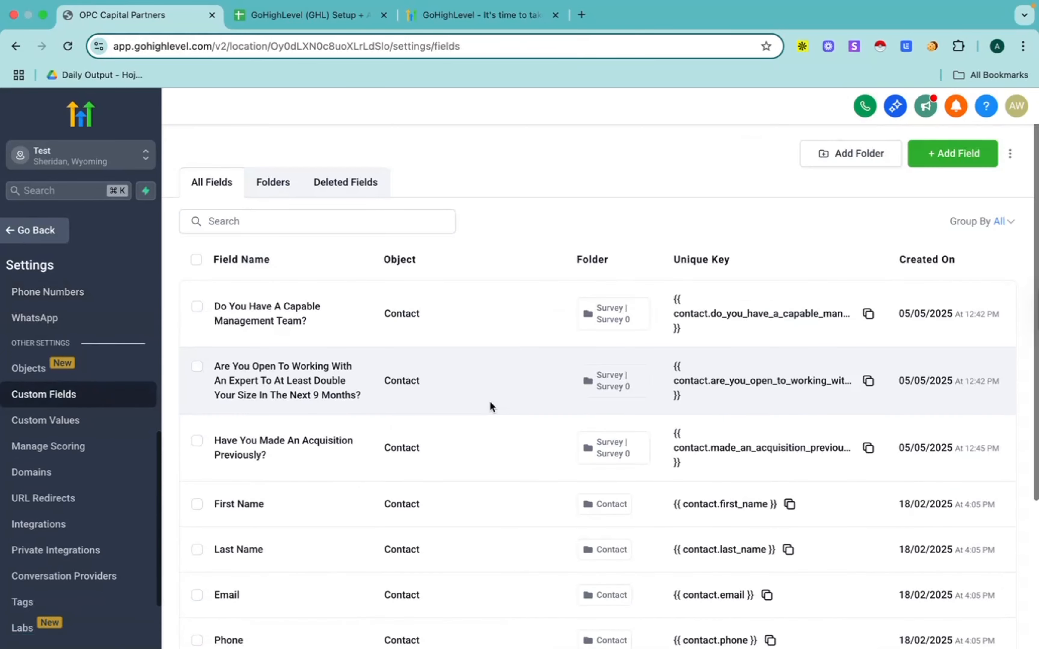
pyautogui.scroll(-1, 490, 402)
pyautogui.scroll(-1, 491, 404)
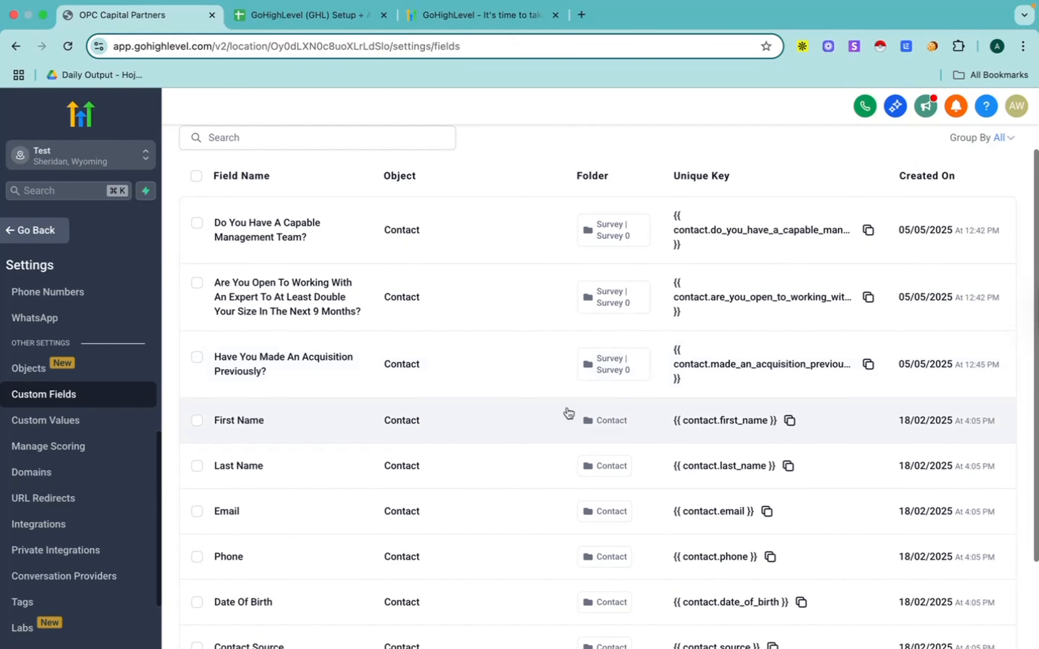
pyautogui.scroll(3, 565, 412)
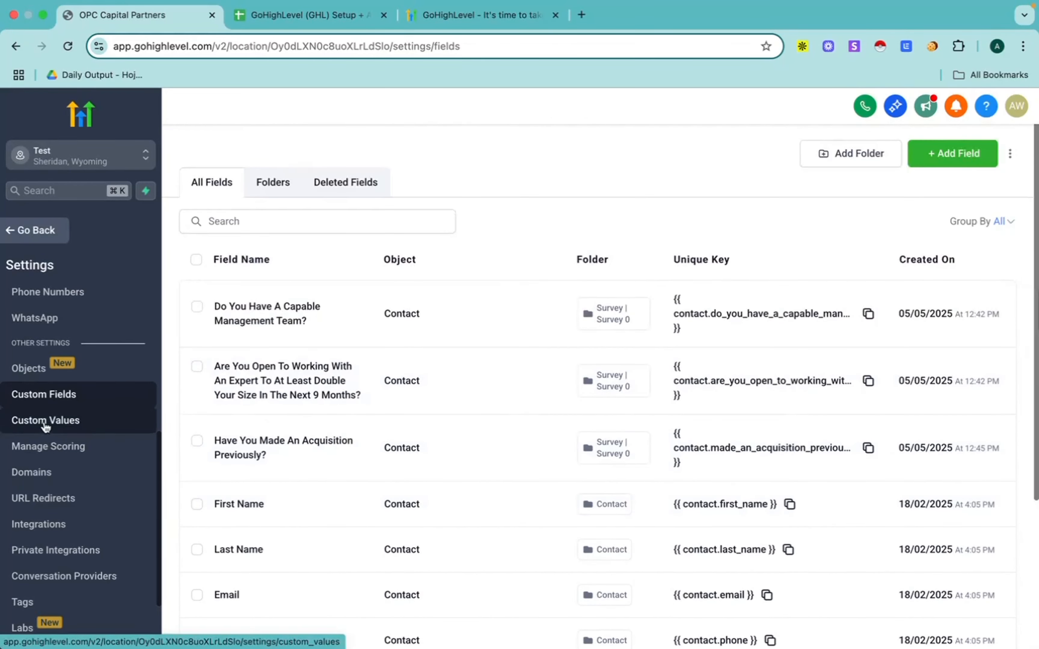
pyautogui.click(45, 423)
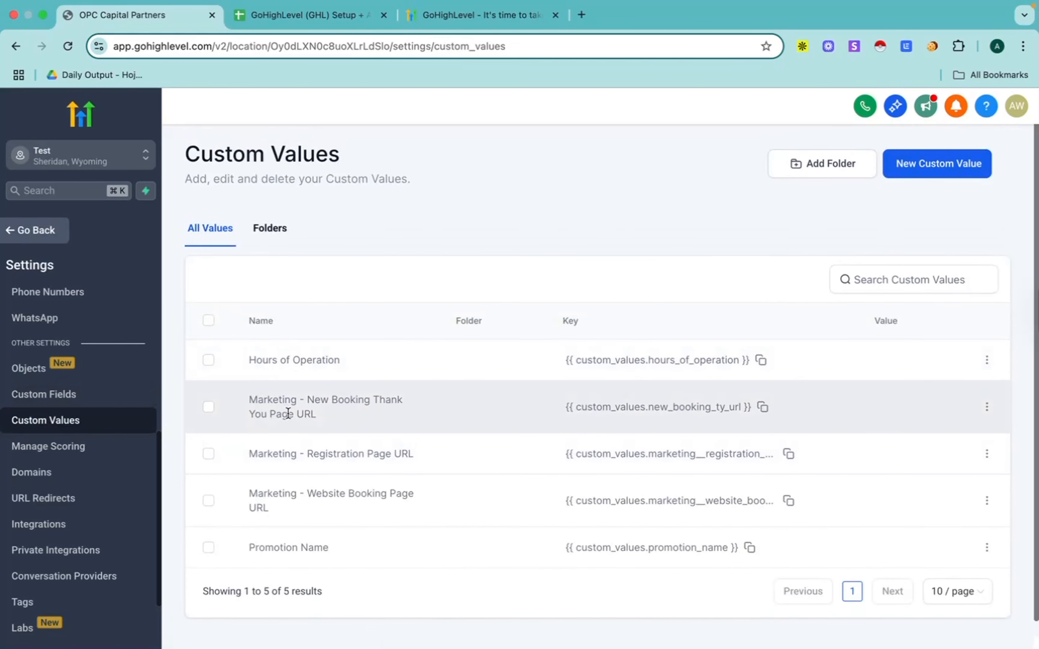
# Step: Open the Domains settings, view the connection form for funnels and websites without entering a domain, and return to the domain list
pyautogui.click(32, 478)
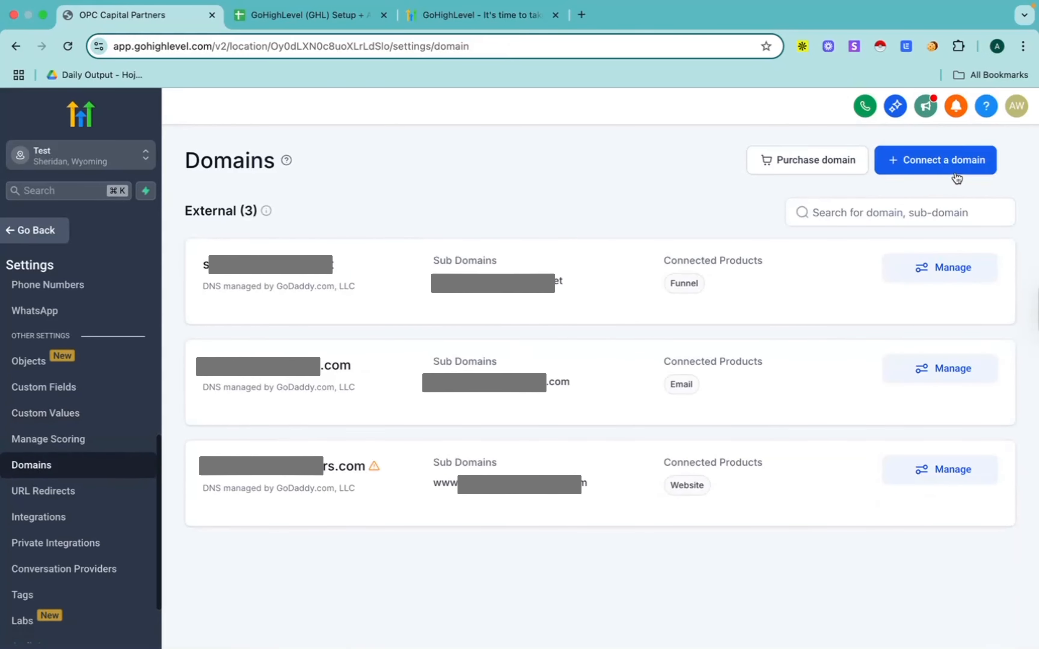
pyautogui.click(925, 165)
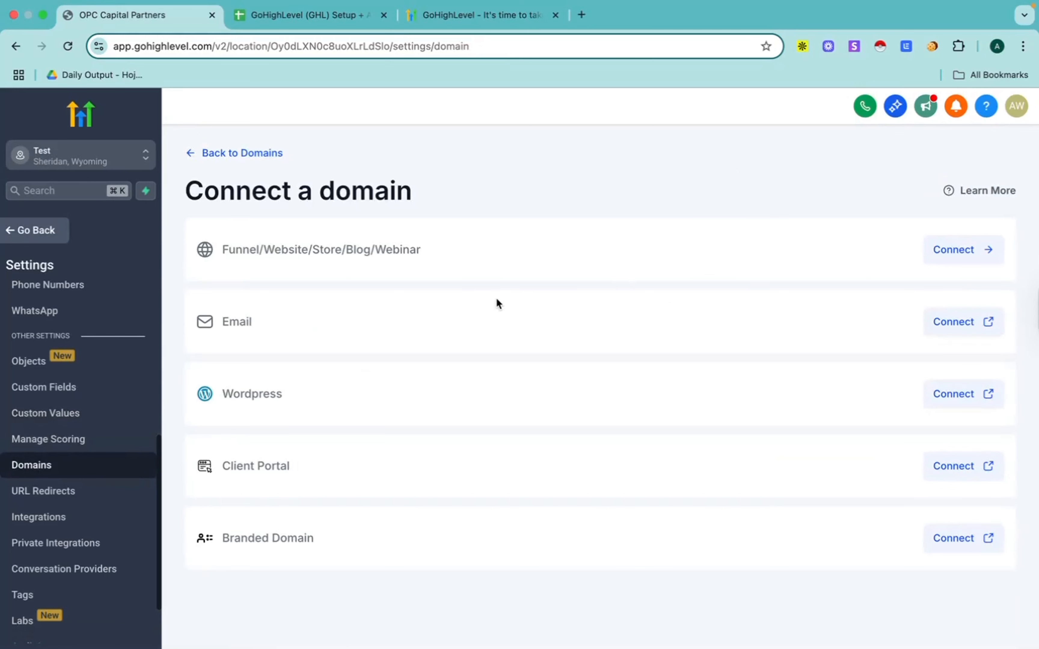
pyautogui.click(966, 249)
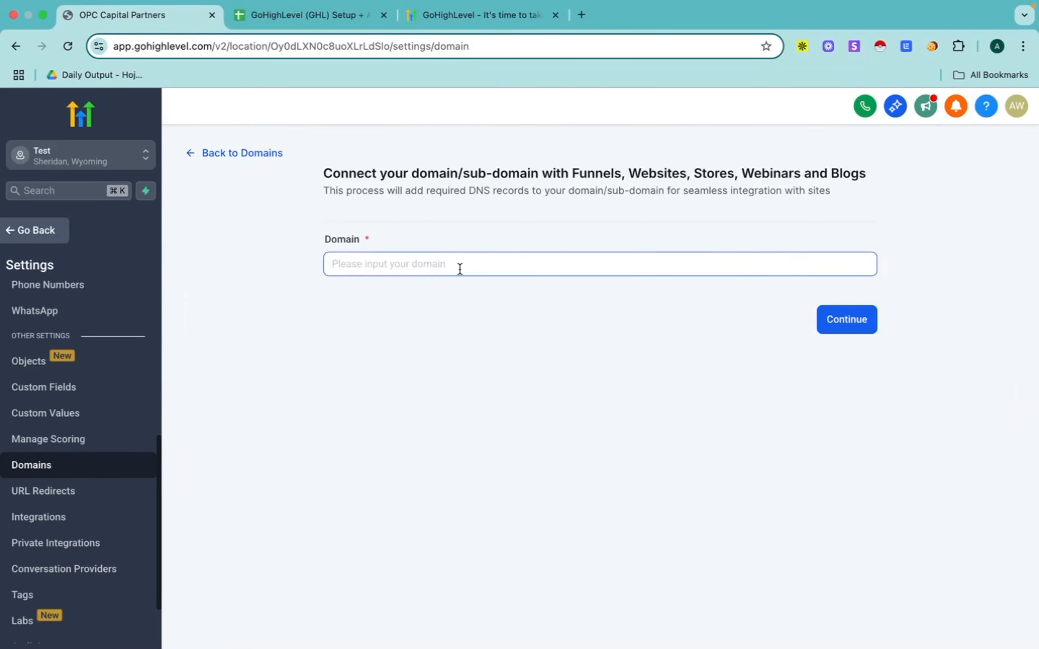
pyautogui.click(231, 155)
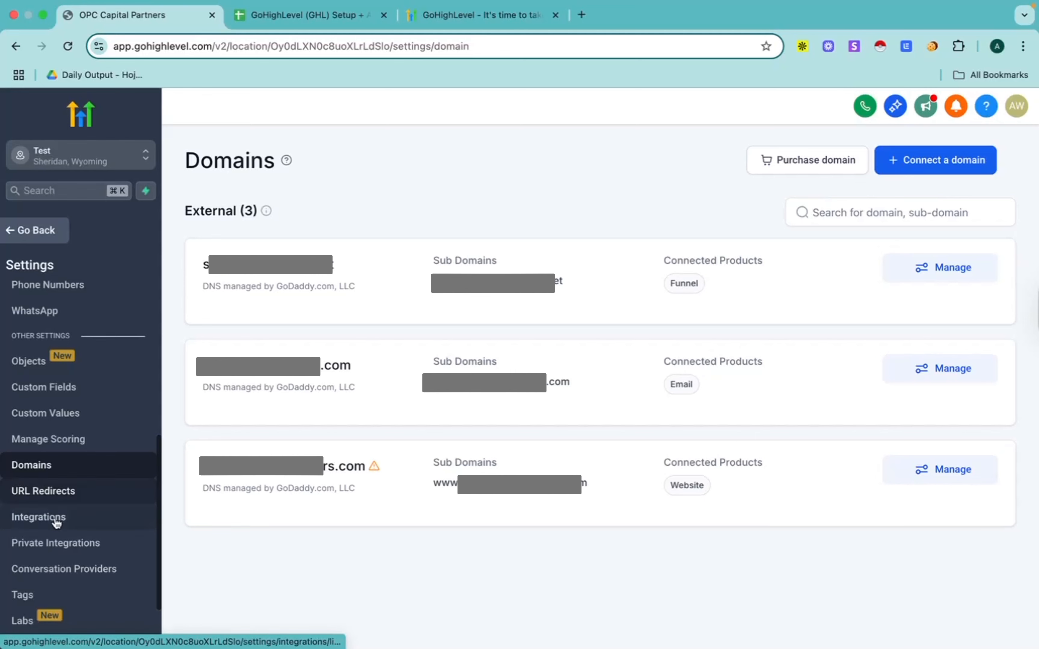
# Step: Open the Integrations settings and browse the available services, such as Google, Facebook, QuickBooks, Stripe, Shopify, TikTok and Slack
pyautogui.scroll(-2, 56, 520)
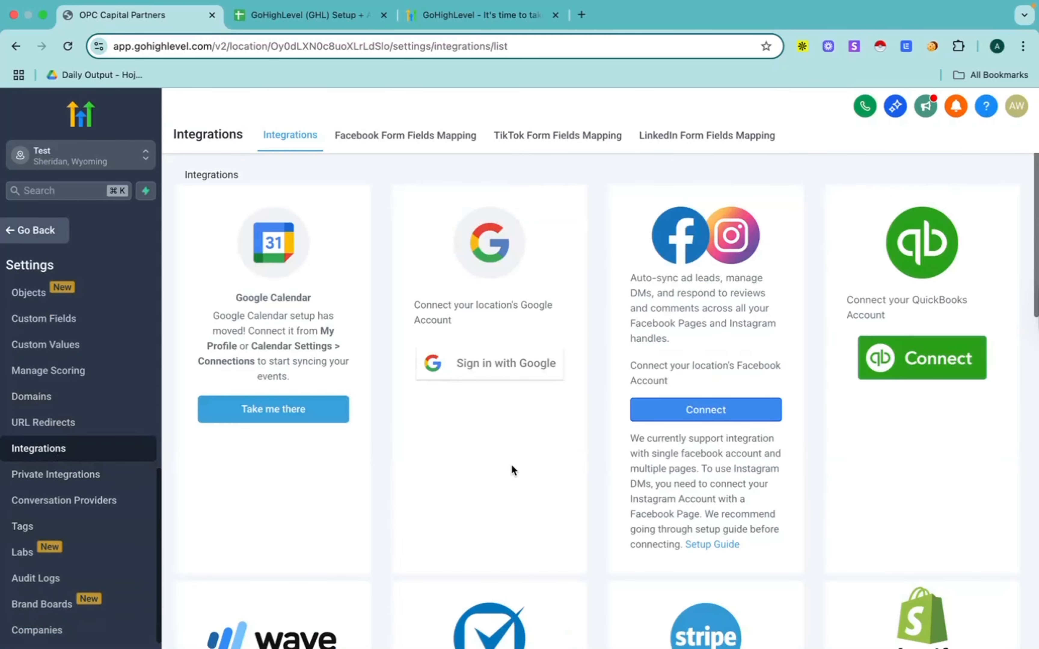
pyautogui.scroll(-2, 510, 464)
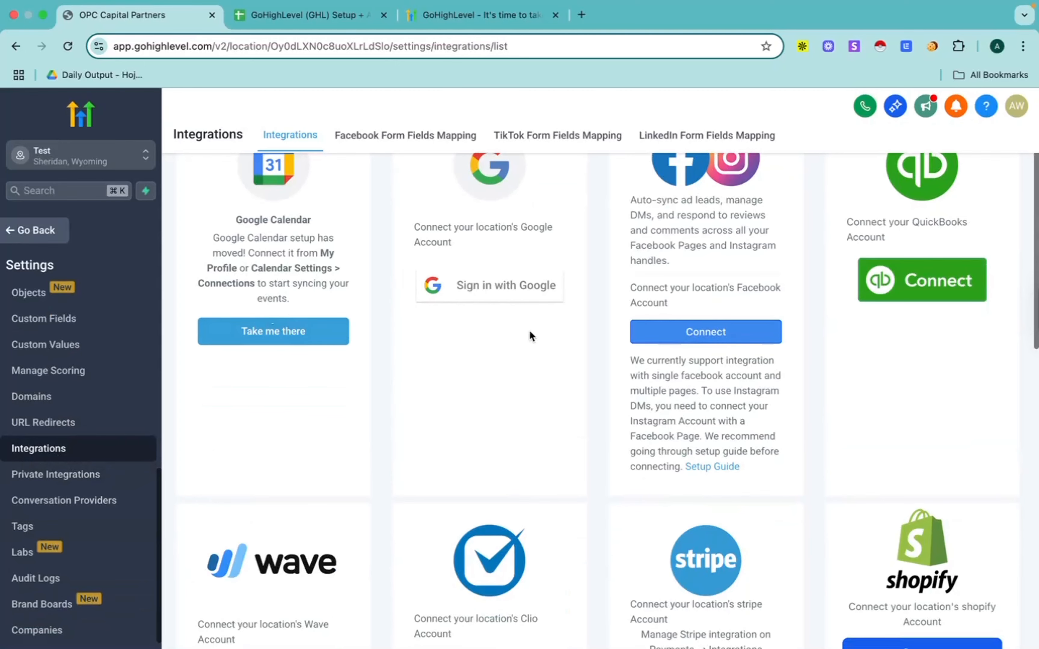
pyautogui.scroll(2, 528, 329)
pyautogui.scroll(-2, 773, 387)
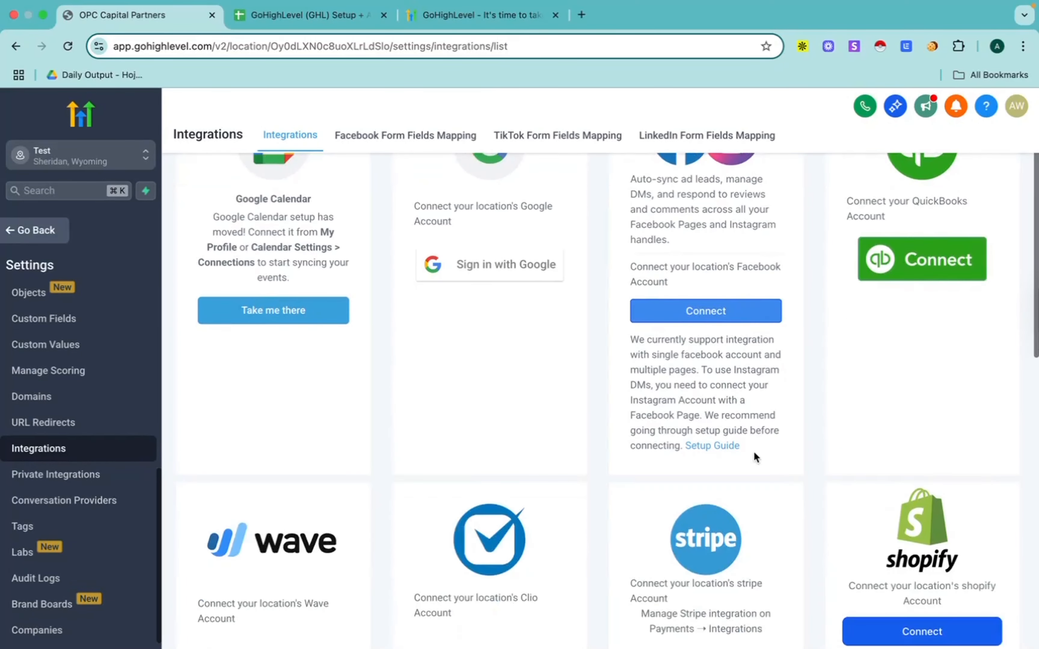
pyautogui.scroll(-5, 756, 458)
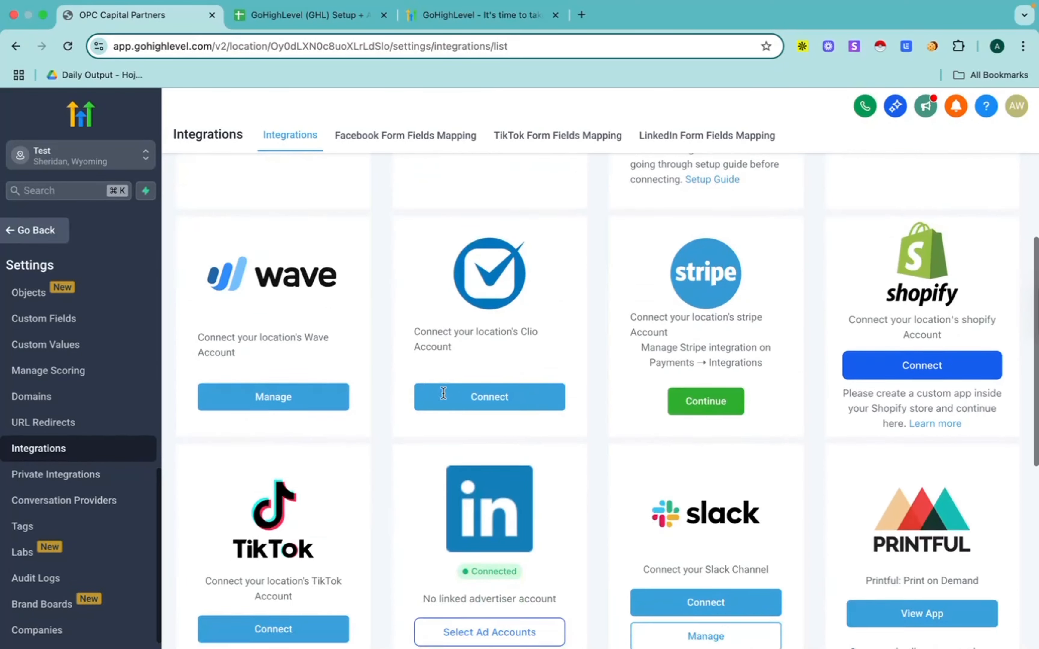
pyautogui.scroll(-2, 443, 393)
pyautogui.scroll(9, 443, 393)
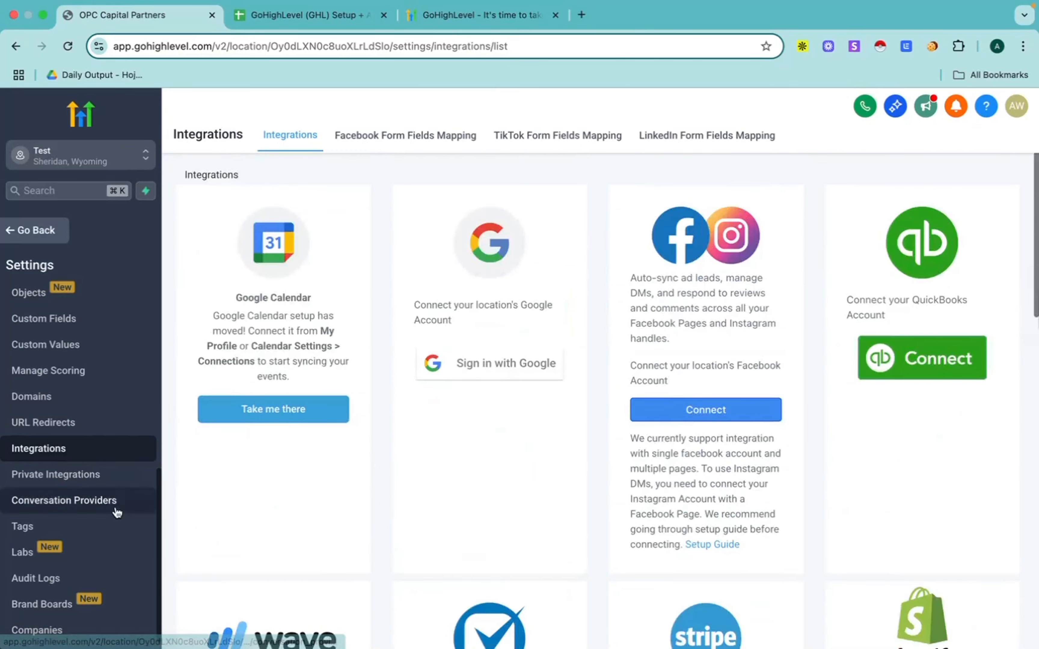
# Step: Review the Tags settings, then leave the settings and return to the sub-account's main navigation
pyautogui.scroll(-1, 27, 538)
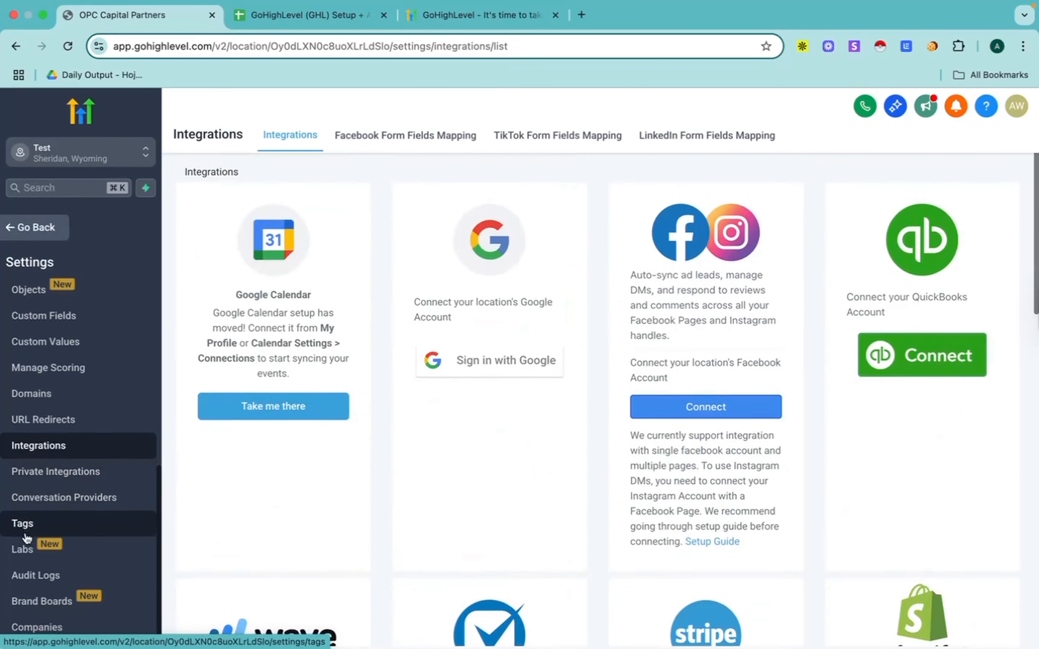
pyautogui.click(27, 529)
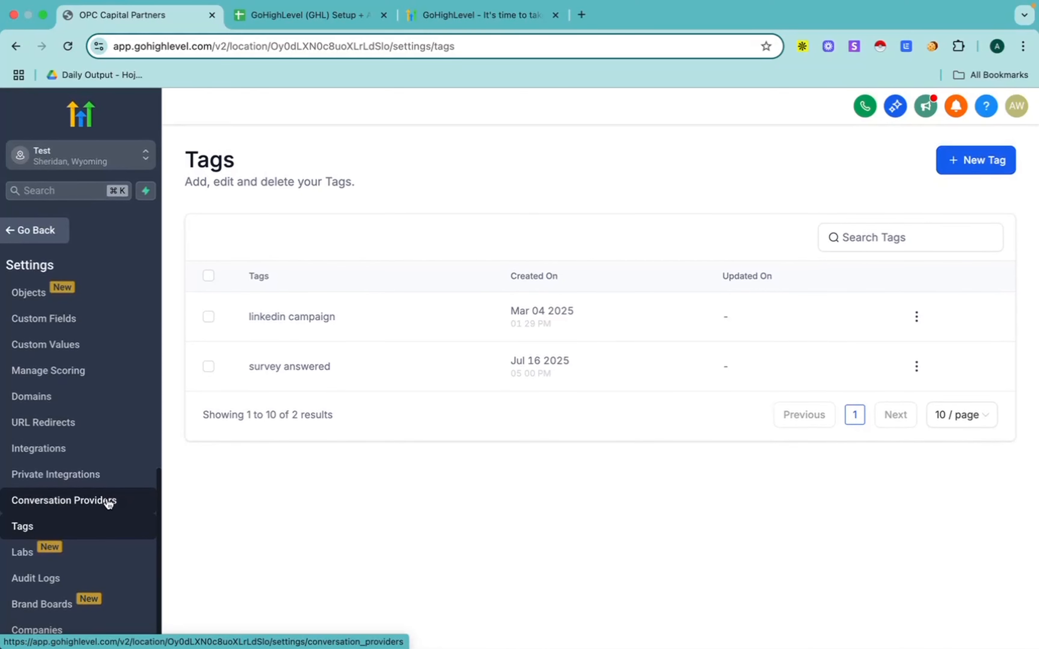
pyautogui.scroll(10, 90, 441)
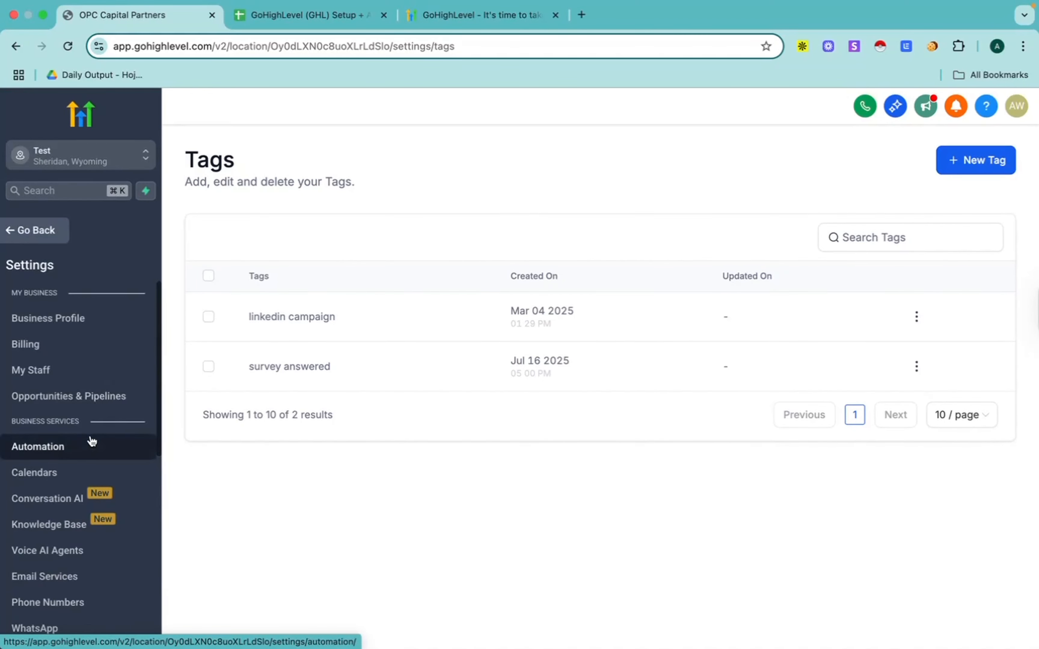
pyautogui.click(29, 241)
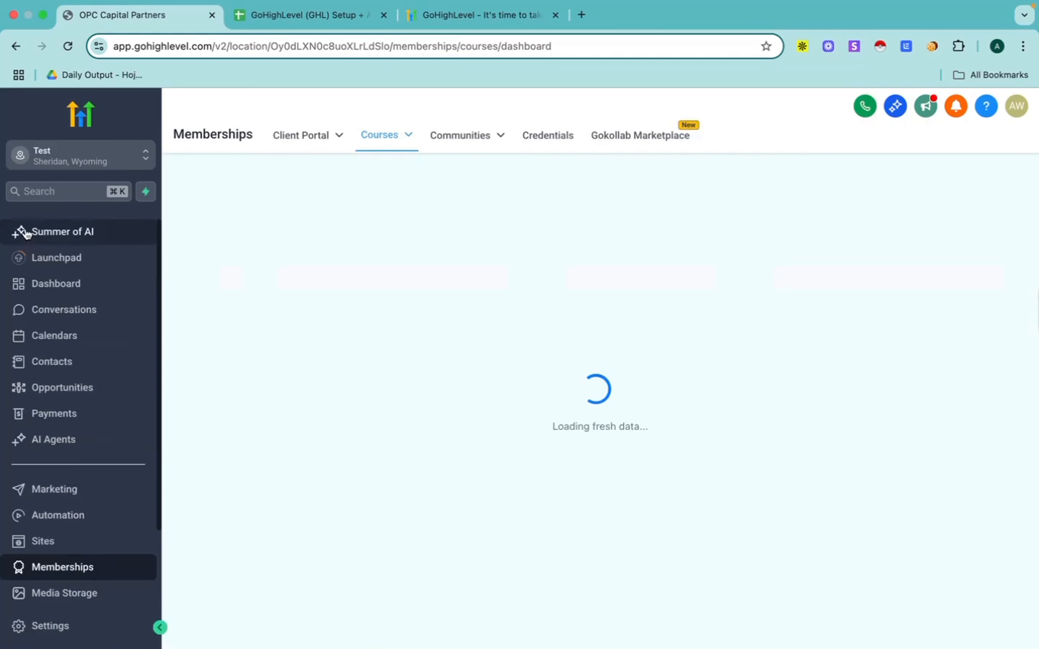
# Step: Switch to the GoHighLevel setup checklist in Google Sheets, skim it through Client Reporting & Dashboards, and return to its beginning
pyautogui.click(320, 13)
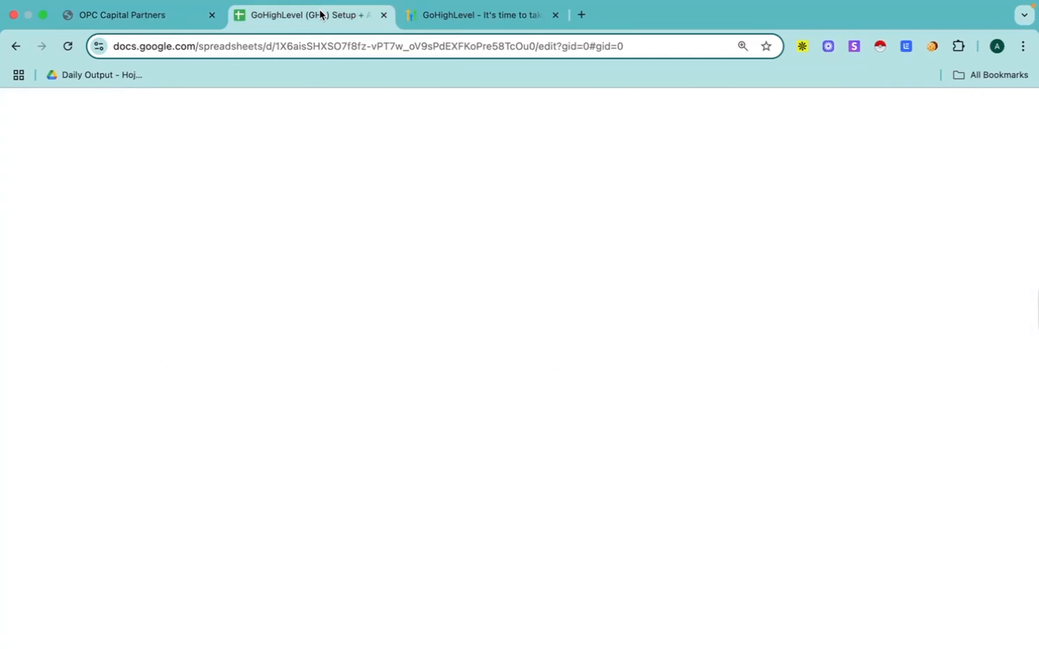
pyautogui.scroll(-3, 359, 485)
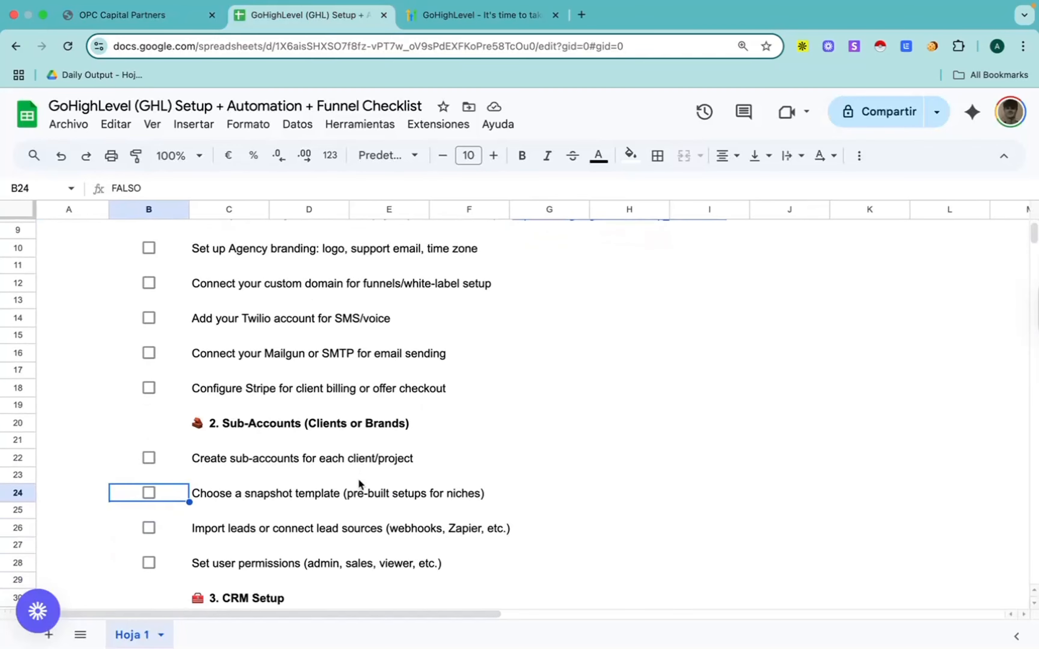
pyautogui.scroll(3, 359, 485)
pyautogui.scroll(-6, 359, 485)
pyautogui.scroll(-5, 359, 485)
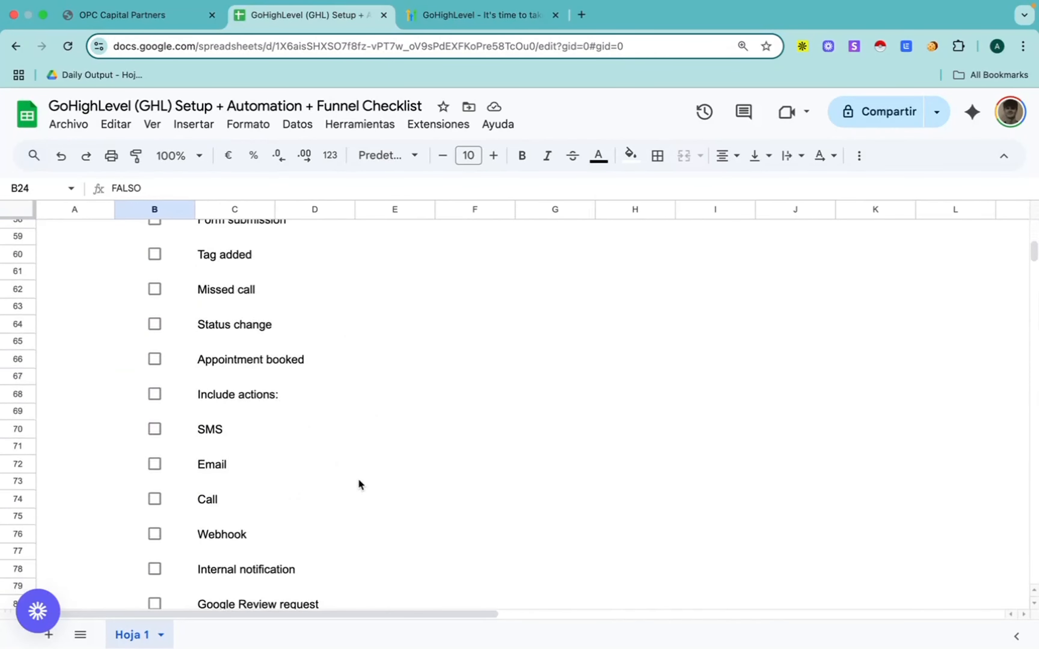
pyautogui.scroll(15, 359, 485)
pyautogui.scroll(-20, 359, 485)
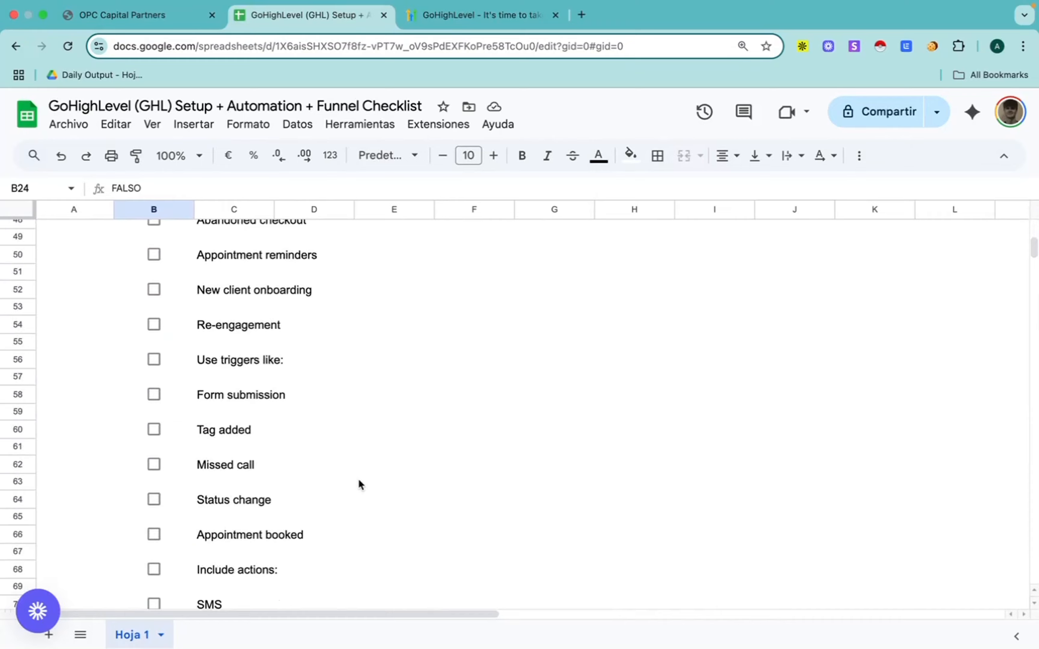
pyautogui.scroll(-10, 359, 485)
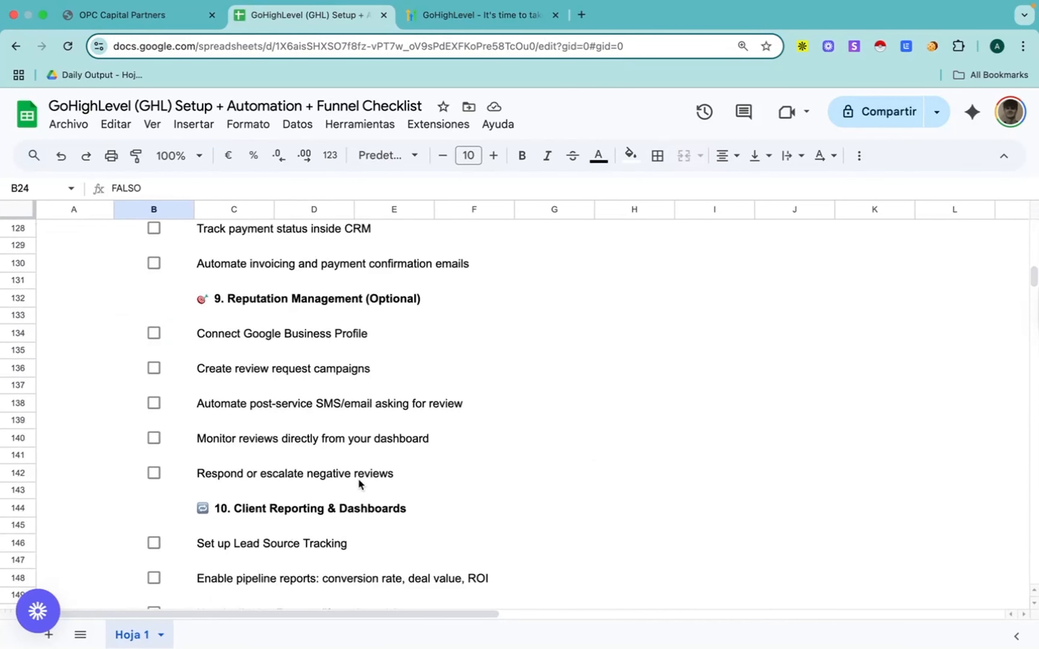
pyautogui.scroll(20, 359, 485)
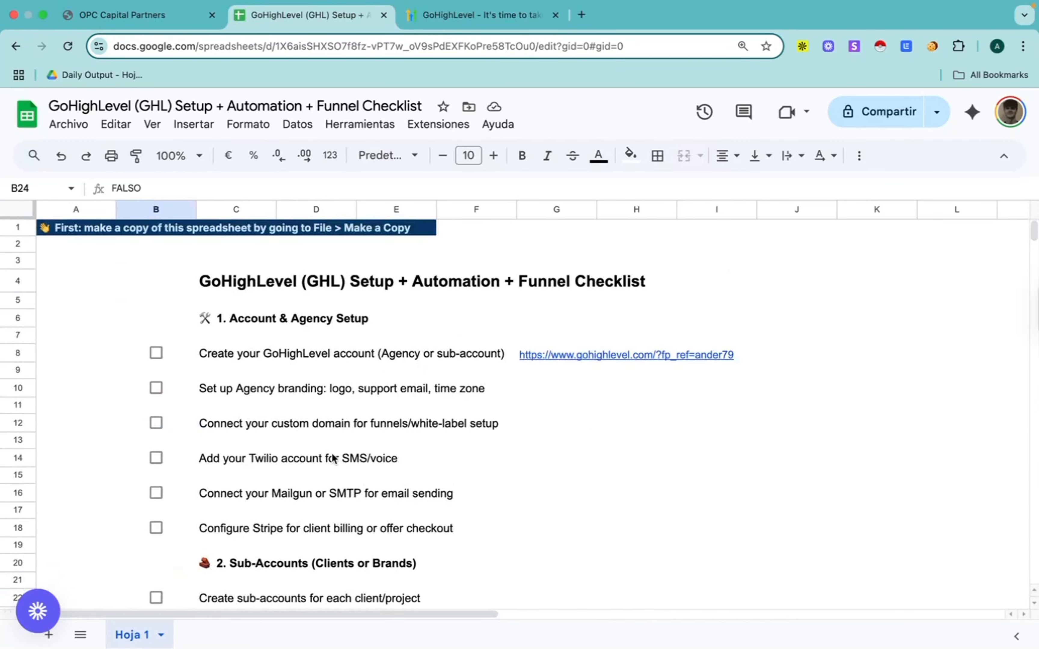
# Step: Review the checklist items from Account & Agency Setup through CRM, Automations, Funnels, Calendar Integration, Payments and Reputation Management
pyautogui.scroll(-5, 229, 385)
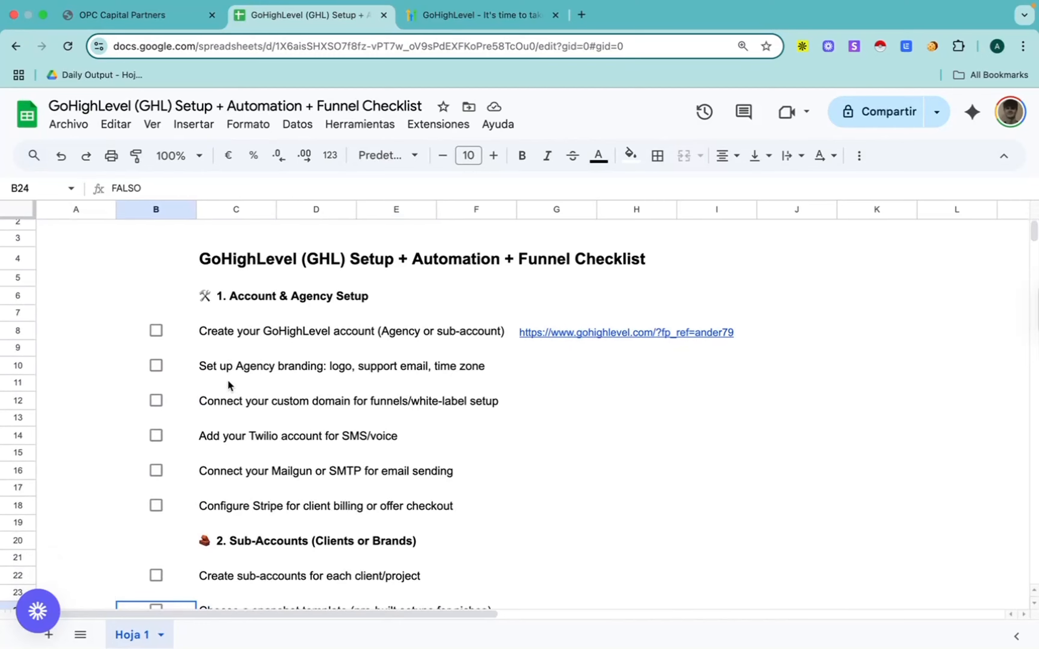
pyautogui.scroll(-5, 229, 385)
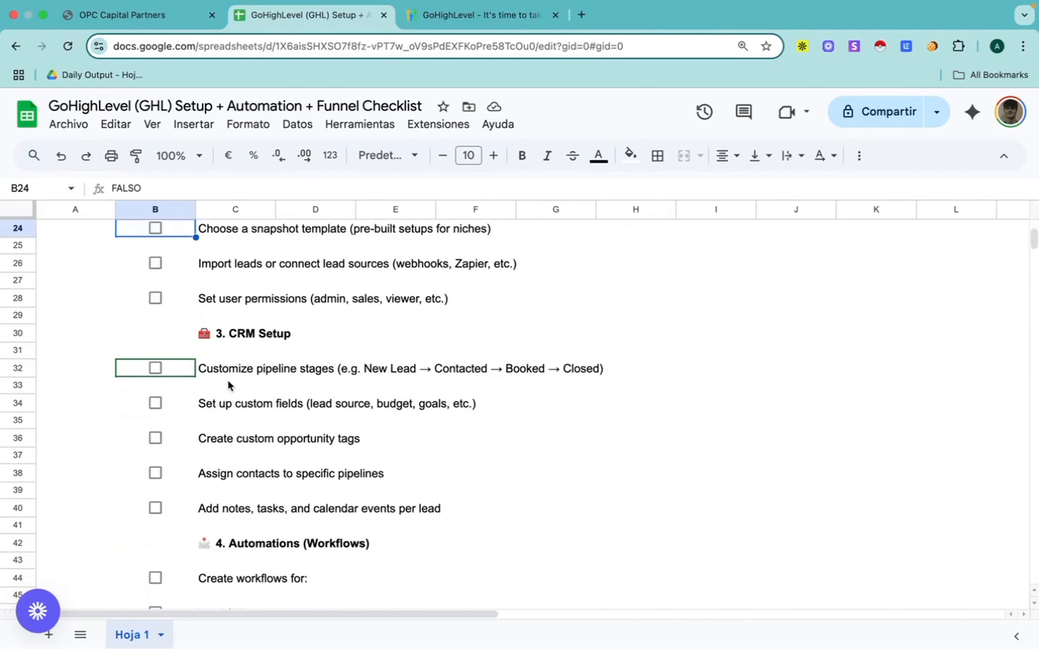
pyautogui.scroll(3, 260, 352)
pyautogui.scroll(-10, 260, 350)
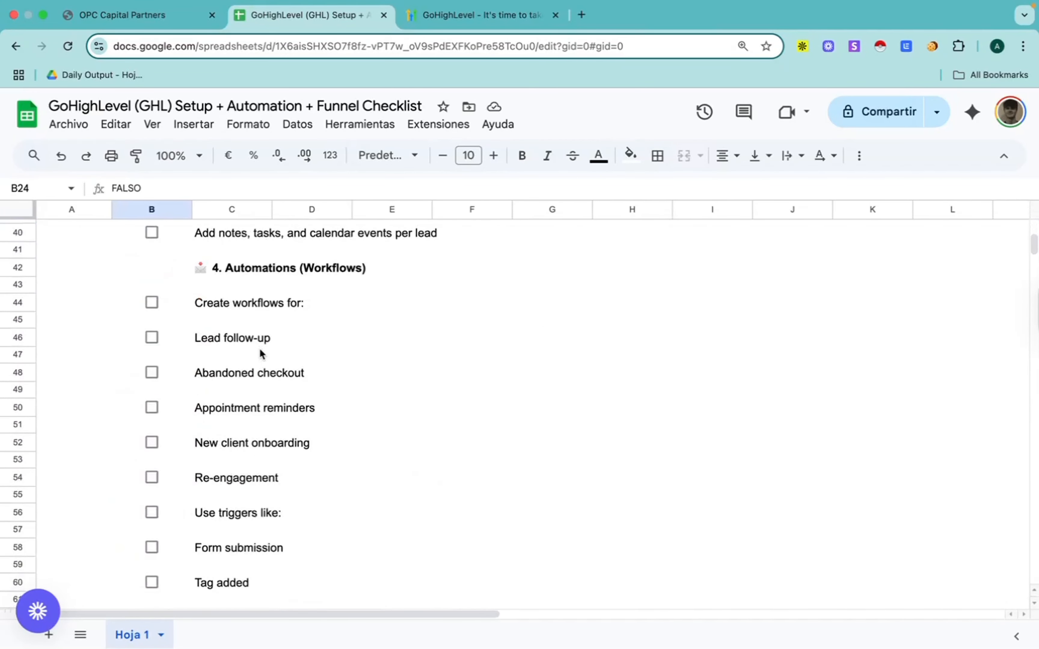
pyautogui.scroll(-8, 276, 478)
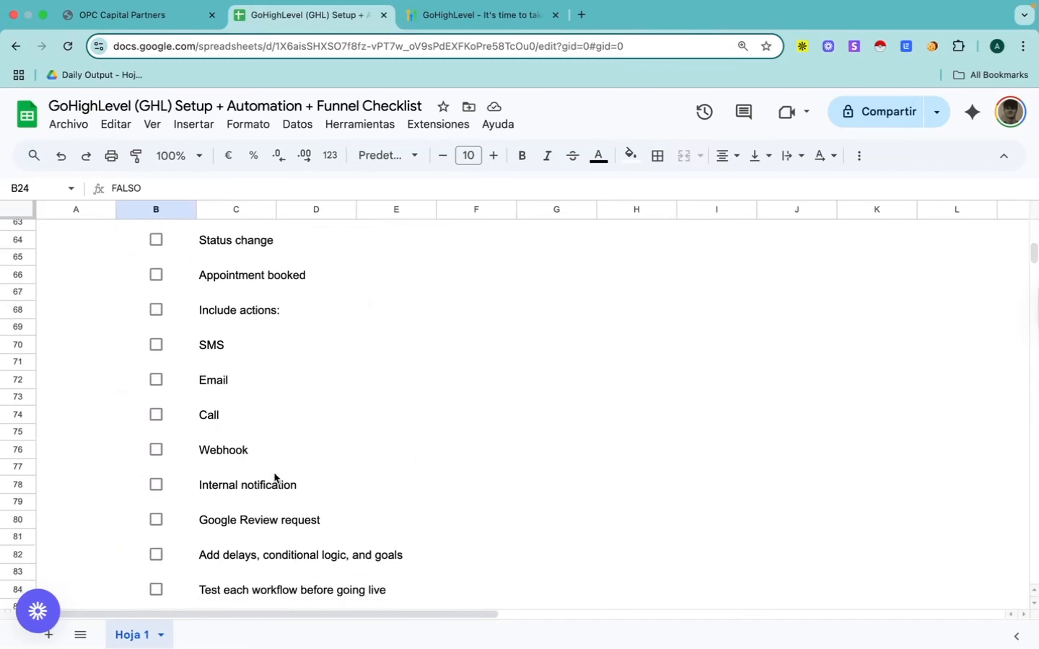
pyautogui.scroll(-1, 275, 477)
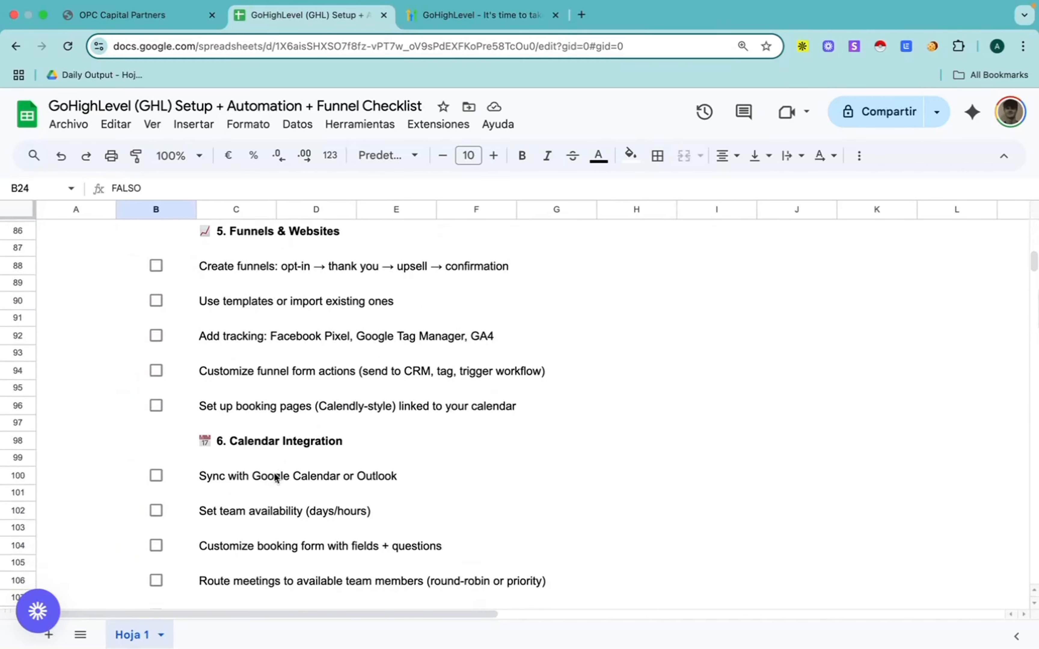
pyautogui.scroll(-10, 276, 478)
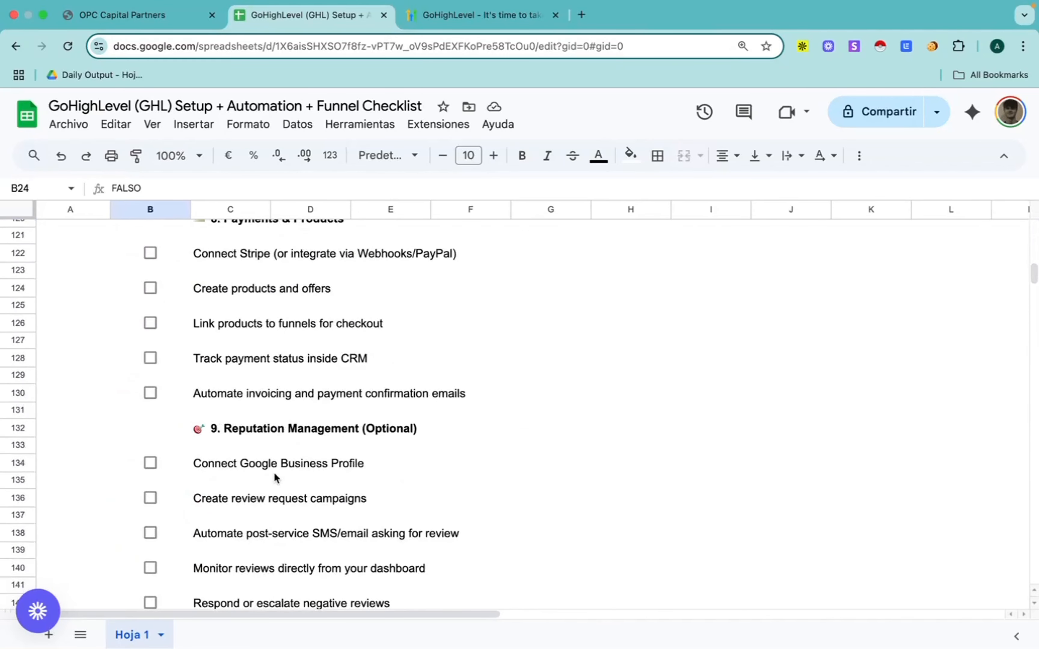
# Step: Return to the checklist's beginning, preview the GoHighLevel link beside the account creation item, and select cell F8
pyautogui.scroll(8, 275, 478)
pyautogui.scroll(20, 275, 478)
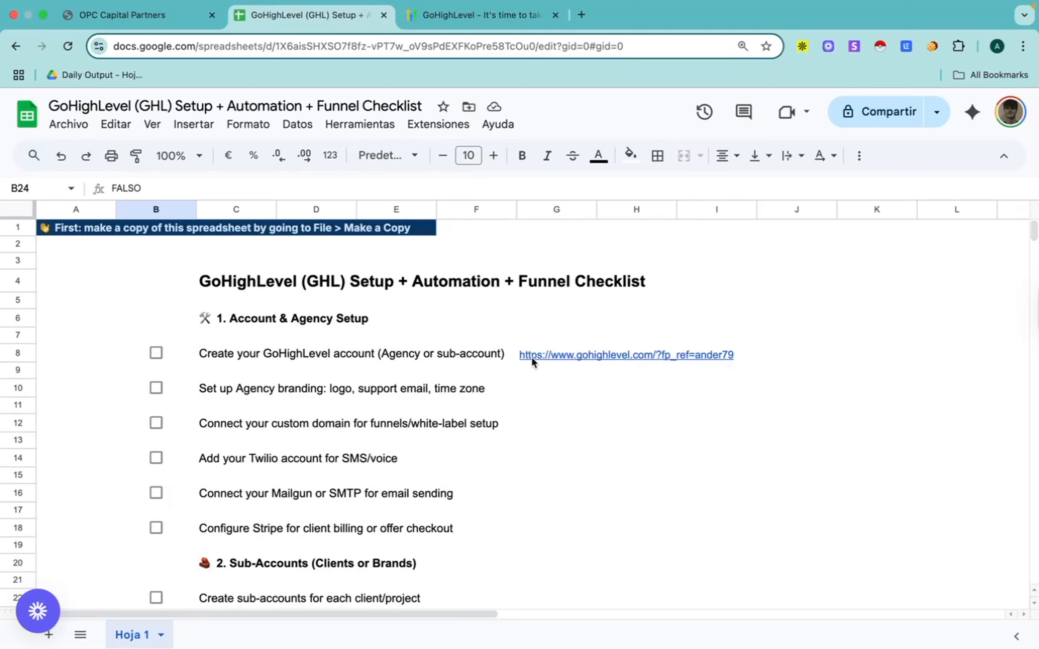
pyautogui.moveTo(532, 357)
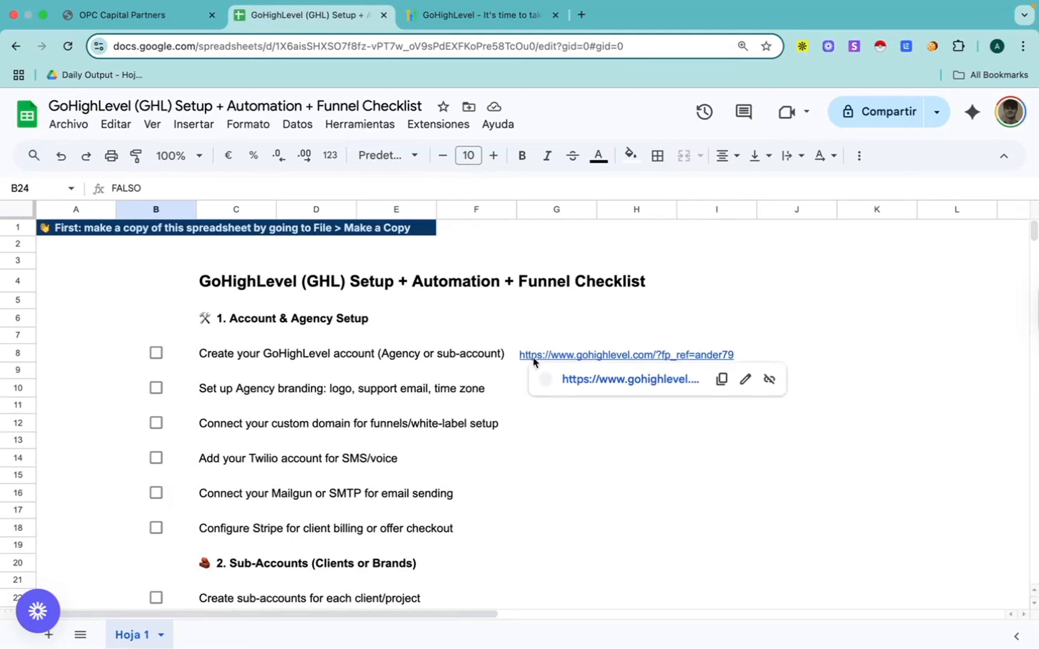
pyautogui.click(471, 358)
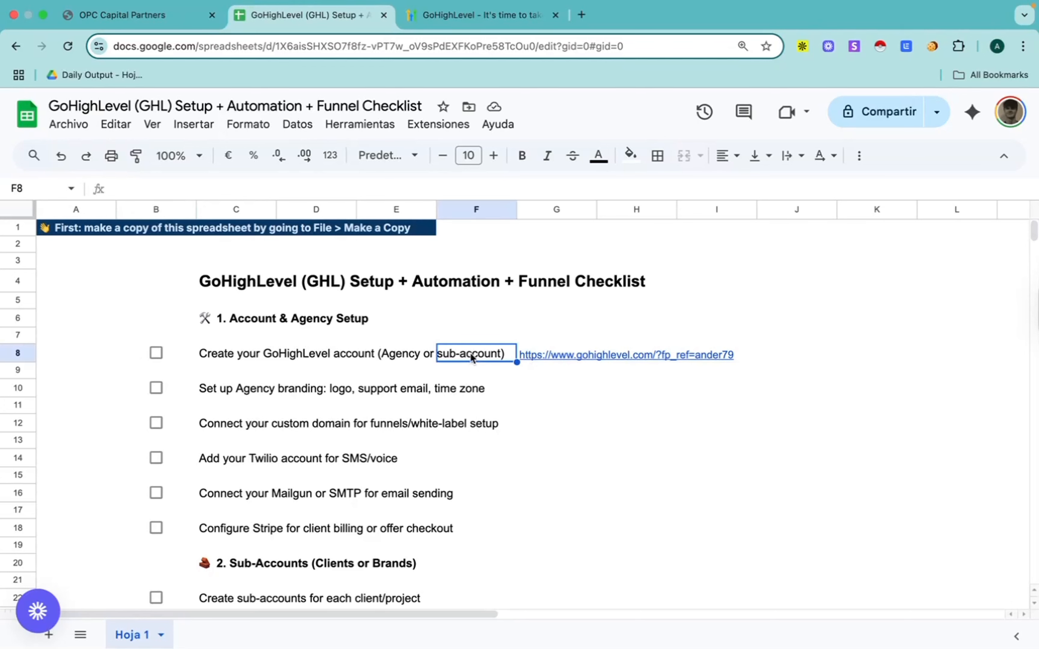